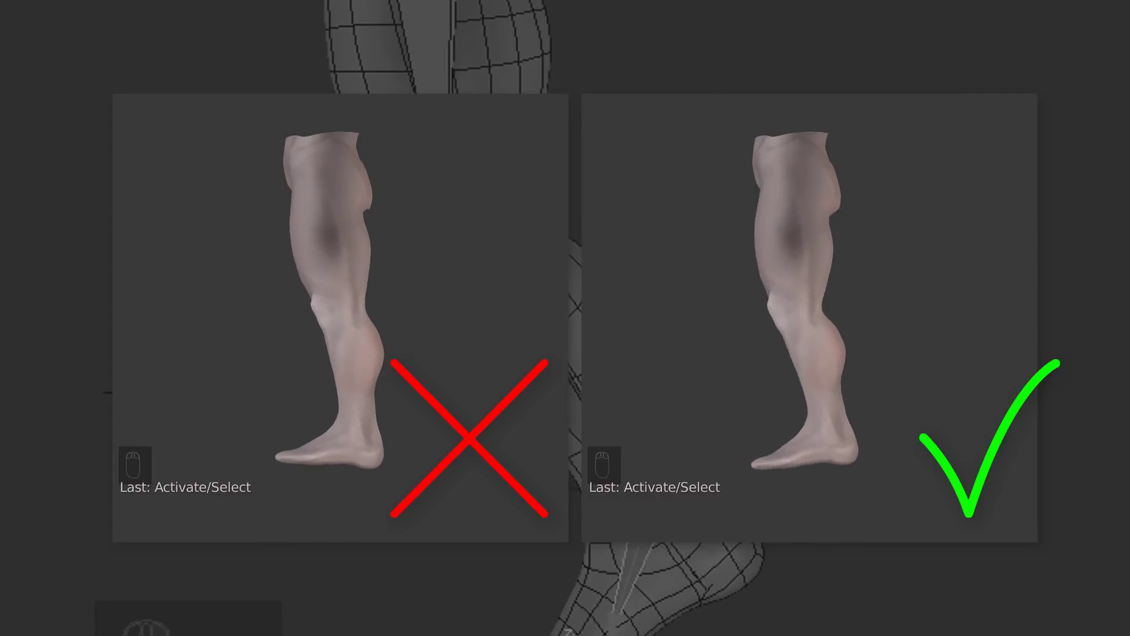
Clear the rotation, location and scale of every pose bone and show the leg in the right side view.
{"action": "key", "text": "a"}
{"action": "key", "text": "a"}
{"action": "key", "text": "a"}
{"action": "key", "text": "alt+r"}
{"action": "key", "text": "alt+g"}
{"action": "key", "text": "alt+s"}
{"action": "key", "text": "KP_3"}
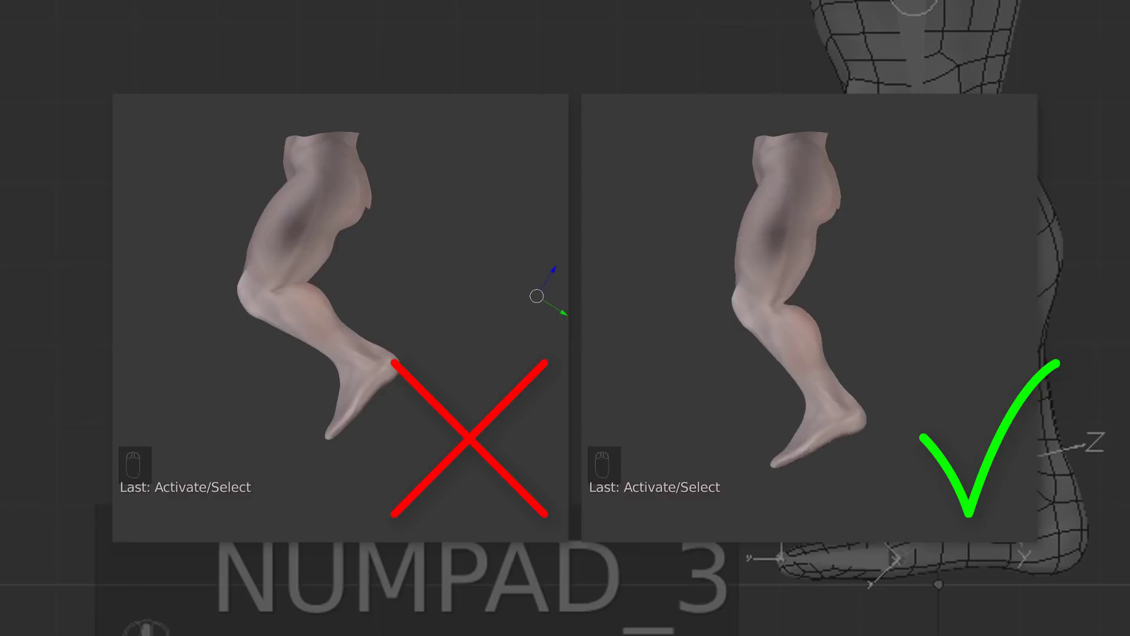
{"action": "middle_click_drag", "start_coordinate": [939, 318], "coordinate": [948, 438], "text": "shift"}
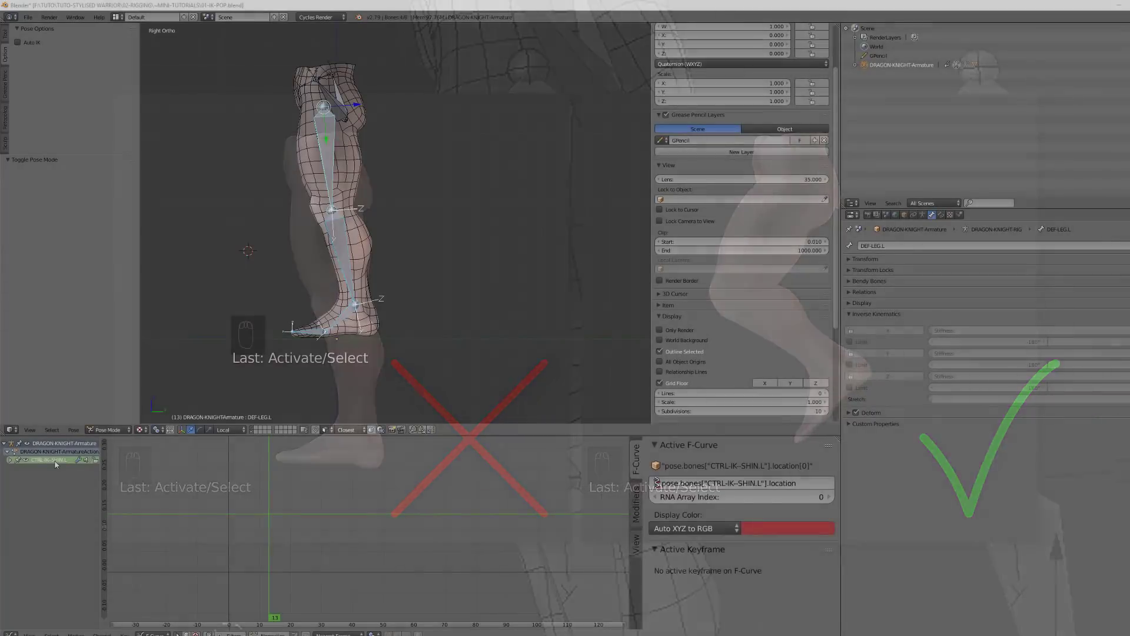
Delete the CTRL-IK-SHIN.L animation channels from the armature's action.
{"action": "left_click", "coordinate": [57, 463]}
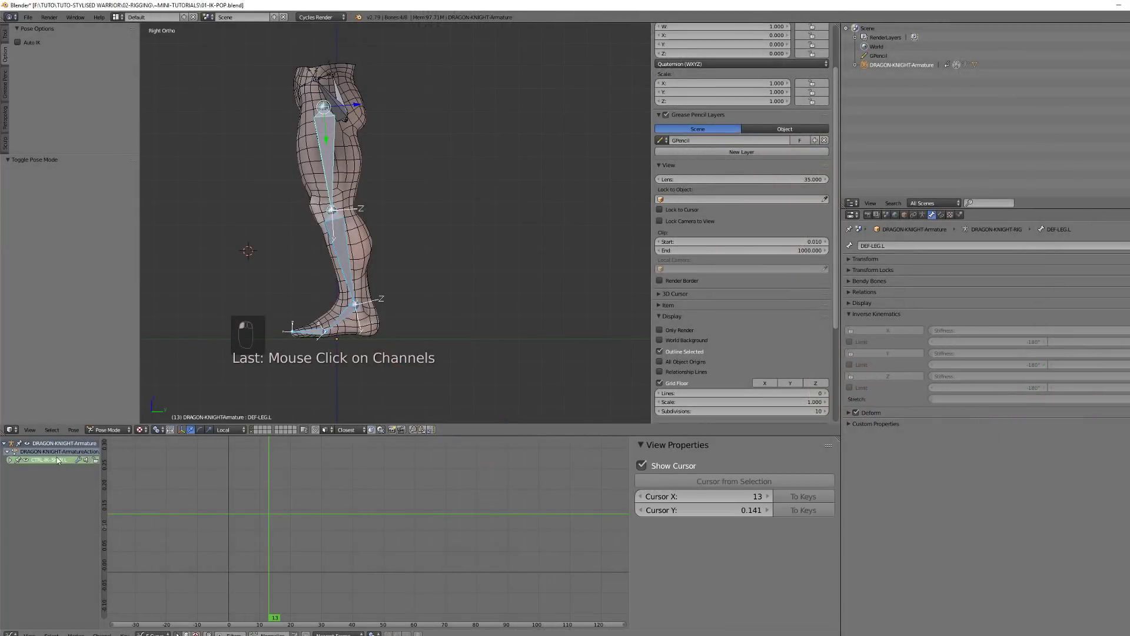
{"action": "key", "text": "x"}
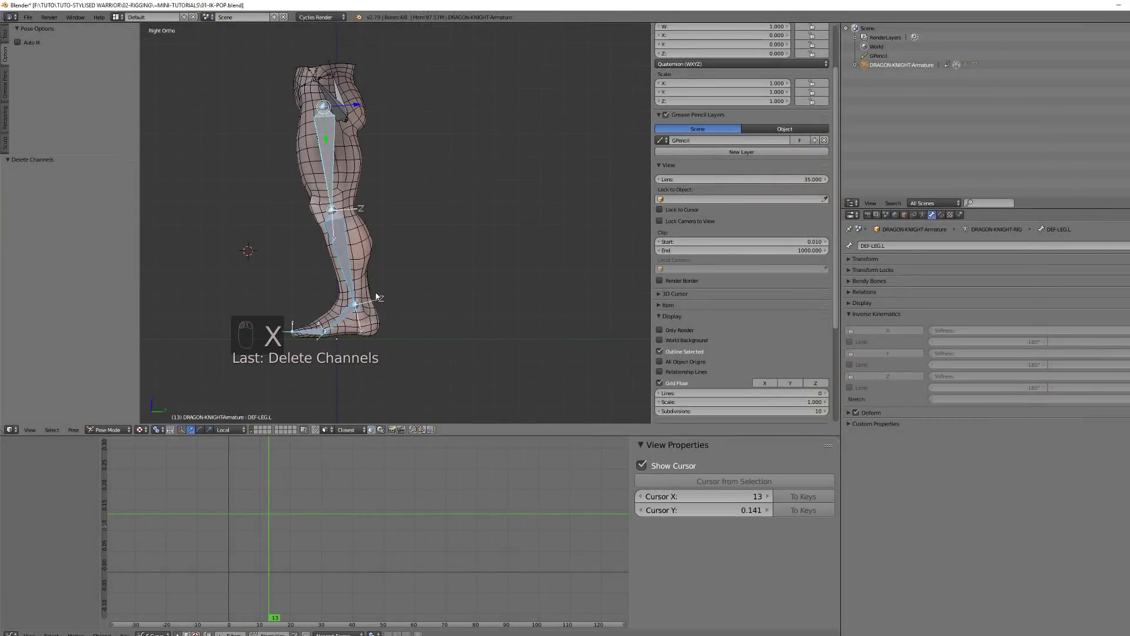
{"action": "scroll", "coordinate": [361, 314], "scroll_direction": "up", "scroll_amount": 2}
{"action": "scroll", "coordinate": [305, 170], "scroll_direction": "down", "scroll_amount": 2}
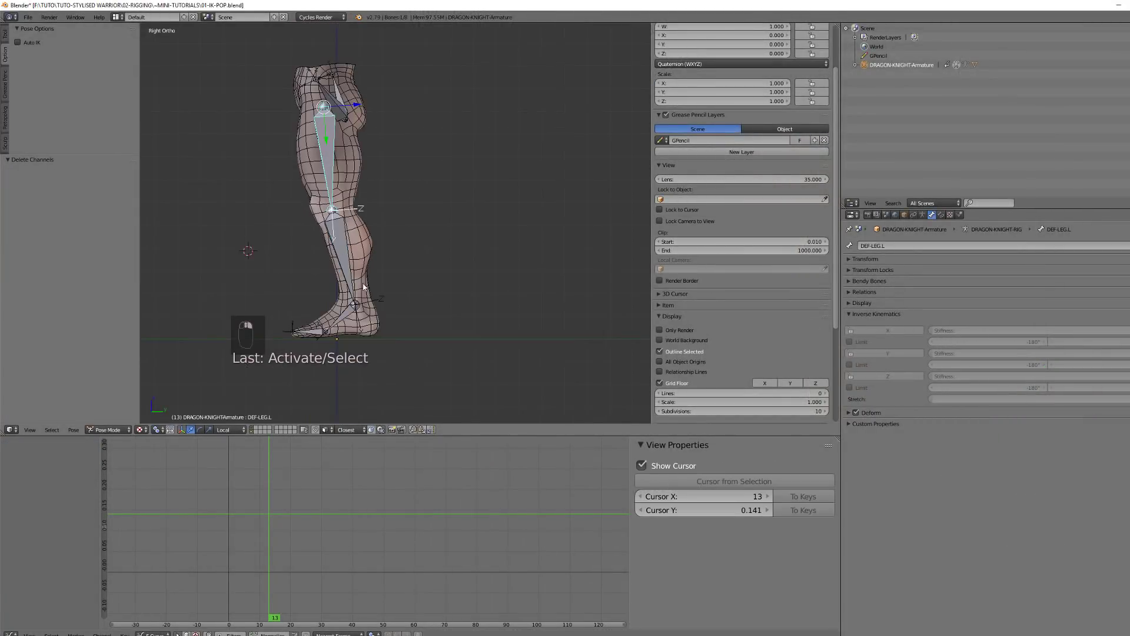
Try rotating the thigh bone DEF-LEG.L around its local X axis.
{"action": "middle_click_drag", "start_coordinate": [306, 169], "coordinate": [383, 292]}
{"action": "key", "text": "r"}
{"action": "key", "text": "x"}
{"action": "key", "text": "x"}
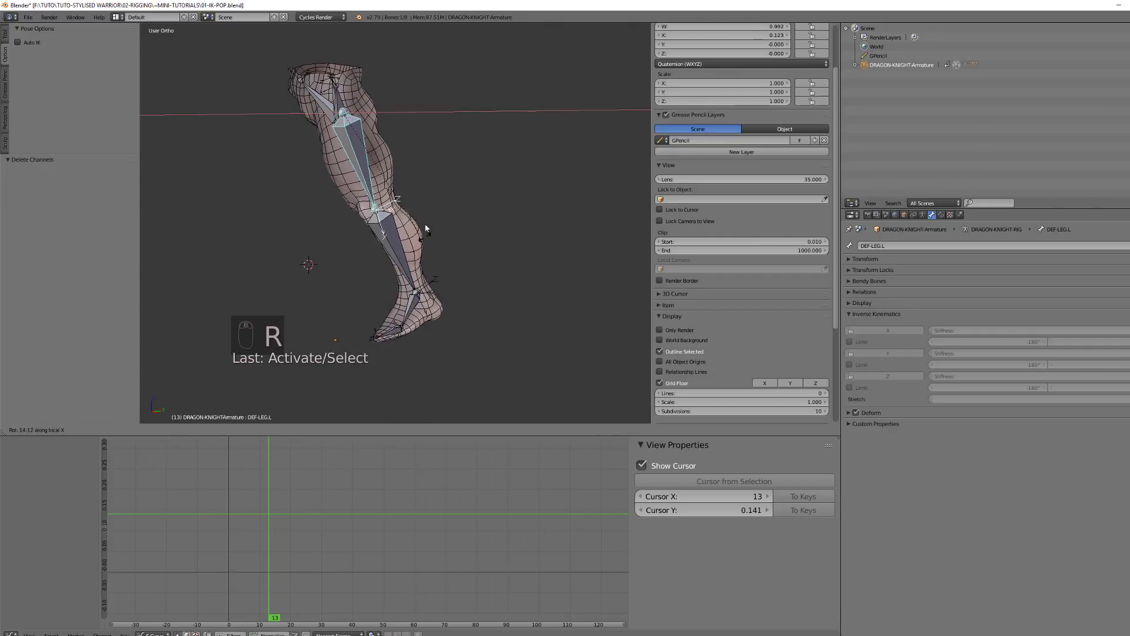
{"action": "left_click", "coordinate": [393, 270]}
{"action": "right_click", "coordinate": [389, 269]}
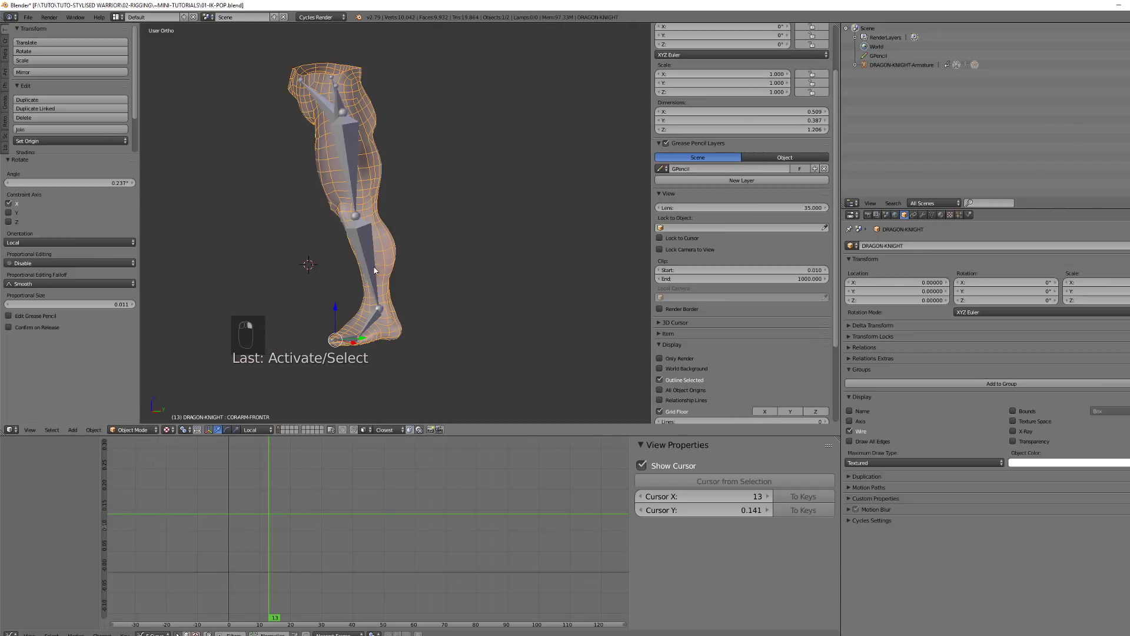
Rotate the shin bone DEF-SHIN.L by about 23.4° around its local X axis and bend the foot bone DEF-FOOT.L around local X.
{"action": "left_click", "coordinate": [363, 276]}
{"action": "key", "text": "r"}
{"action": "left_click", "coordinate": [357, 285]}
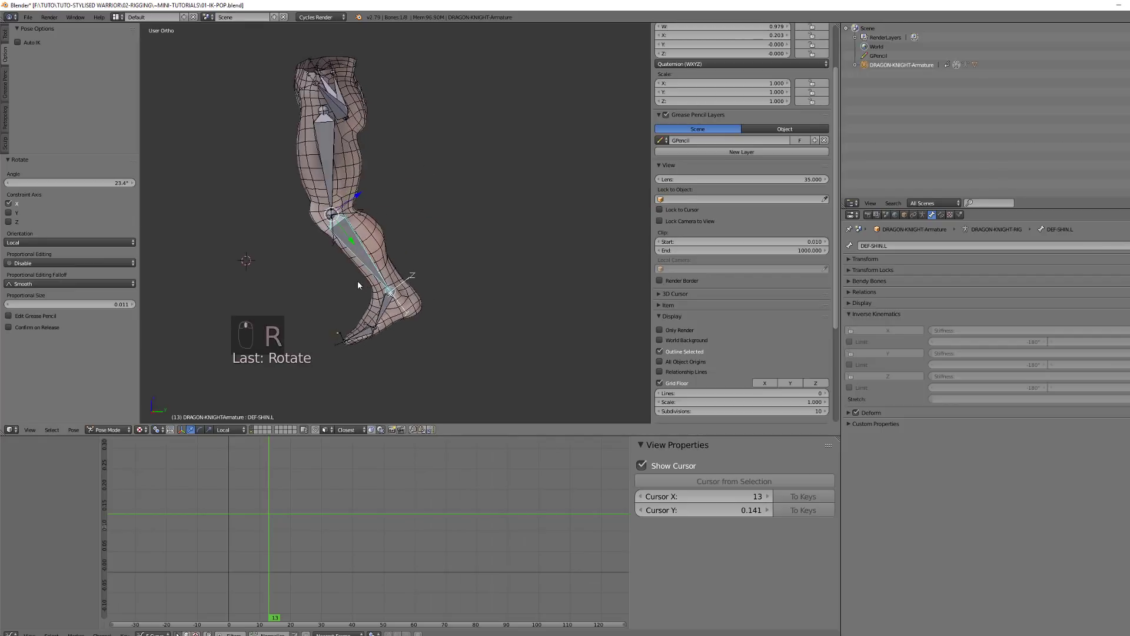
{"action": "left_click", "coordinate": [380, 331]}
{"action": "key", "text": "r"}
{"action": "key", "text": "x"}
{"action": "key", "text": "x"}
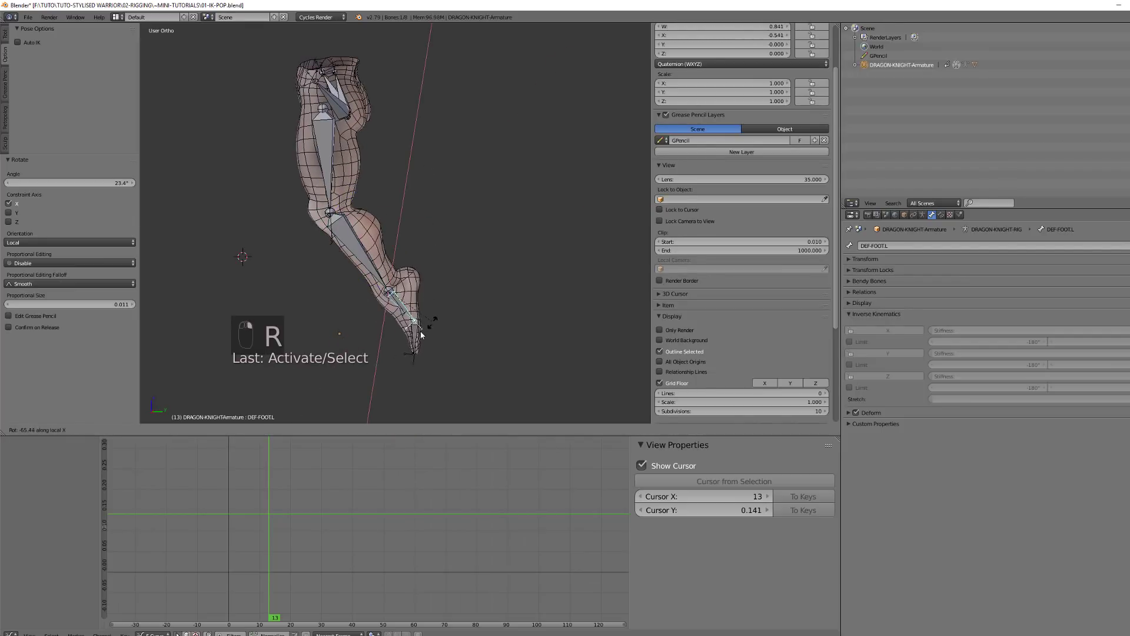
{"action": "left_click", "coordinate": [417, 335]}
Reset the rotation, location and scale of all pose bones and return to the right side view.
{"action": "key", "text": "a"}
{"action": "key", "text": "a"}
{"action": "key", "text": "a"}
{"action": "key", "text": "alt+r"}
{"action": "key", "text": "alt+g"}
{"action": "key", "text": "alt+s"}
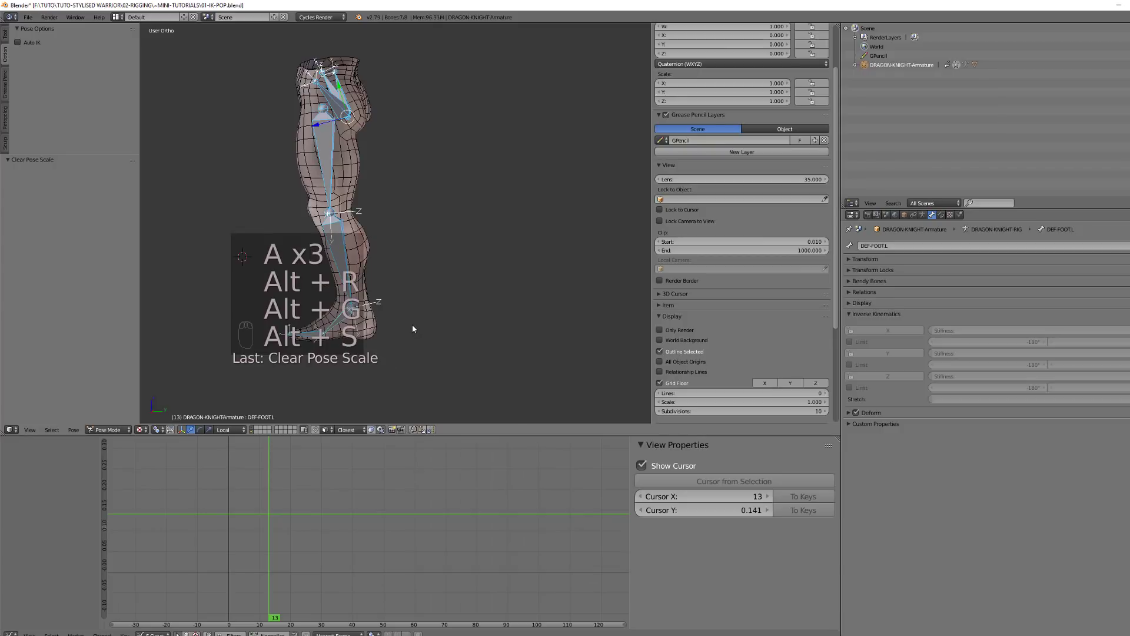
{"action": "key", "text": "KP_3"}
Switch the armature to Edit Mode and enlarge the 3D viewport over the graph editor.
{"action": "key", "text": "Tab"}
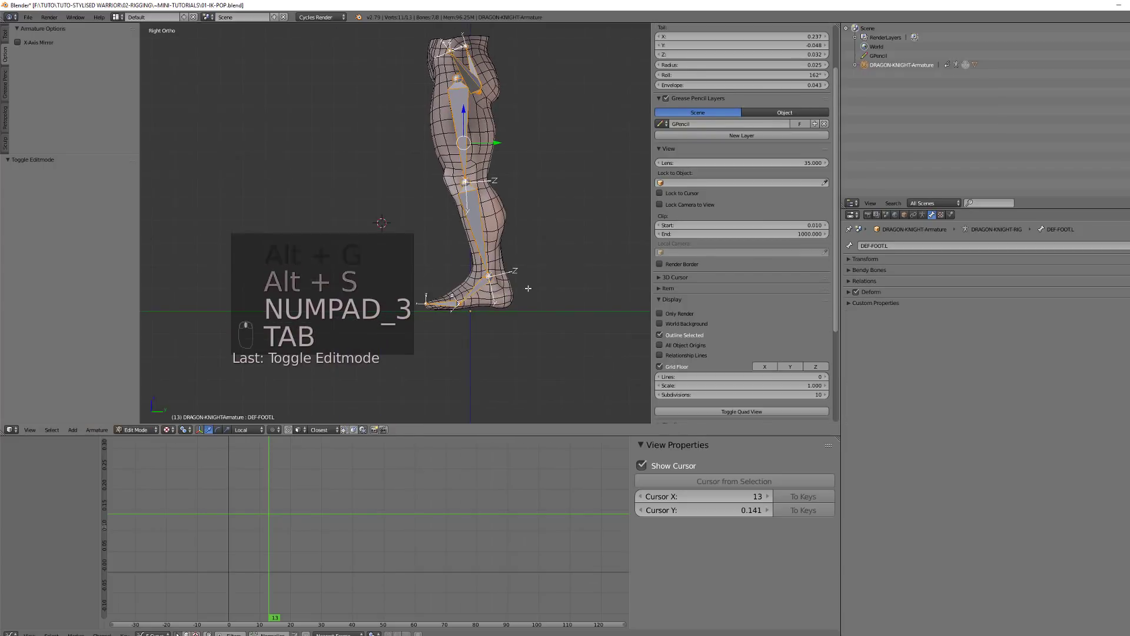
{"action": "middle_click_drag", "start_coordinate": [541, 278], "coordinate": [554, 398], "text": "shift"}
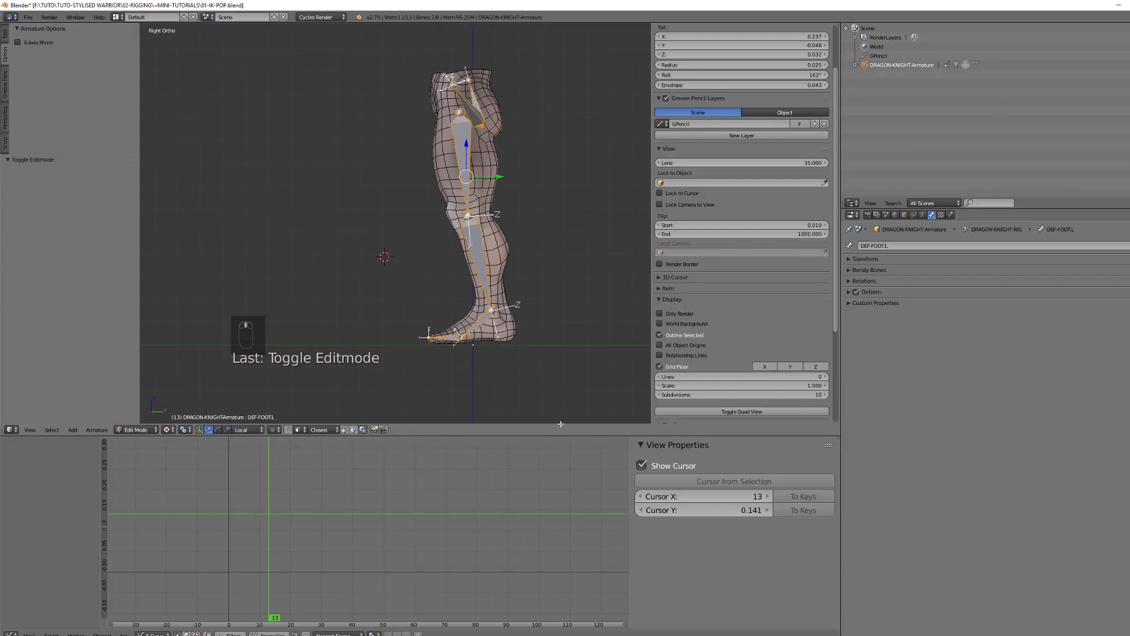
{"action": "left_click_drag", "start_coordinate": [559, 432], "coordinate": [559, 598]}
{"action": "middle_click_drag", "start_coordinate": [553, 448], "coordinate": [467, 440], "text": "shift"}
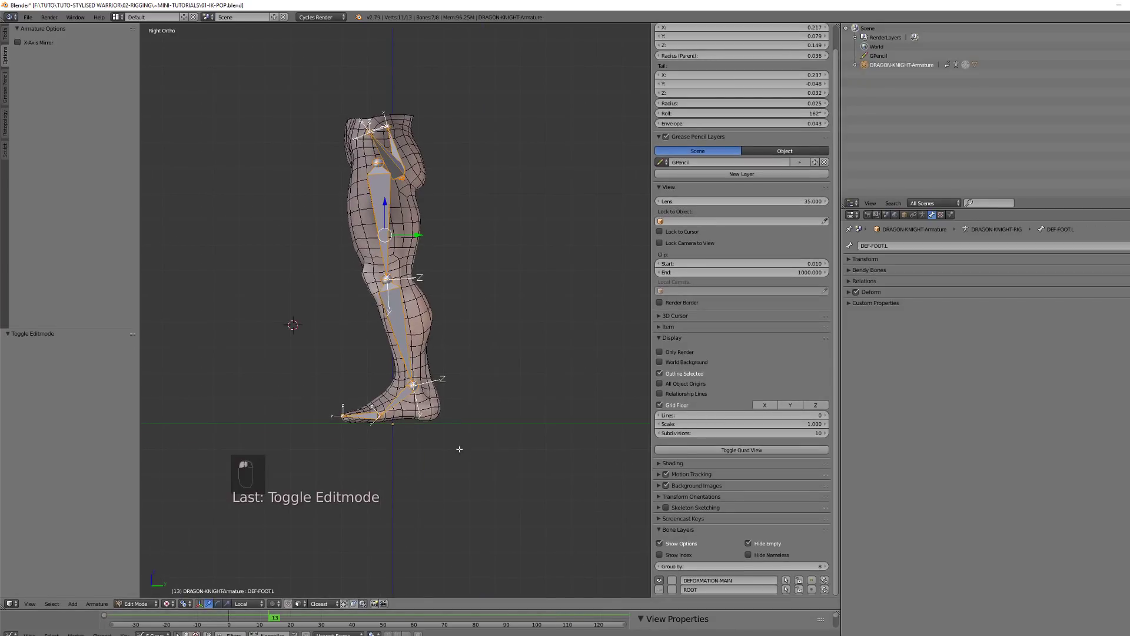
Duplicate the toe, foot, shin and thigh bones together and offset the copies 0.5 along the Y axis.
{"action": "right_click", "coordinate": [373, 413]}
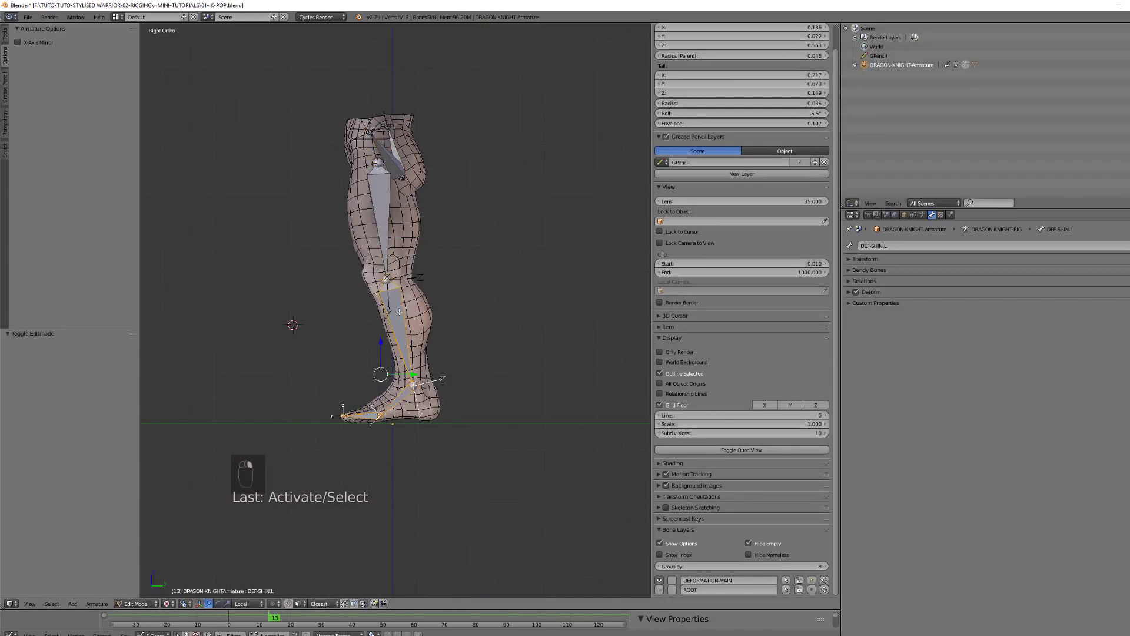
{"action": "right_click", "coordinate": [386, 223], "text": "shift"}
{"action": "middle_click_drag", "start_coordinate": [456, 230], "coordinate": [432, 233], "text": "shift"}
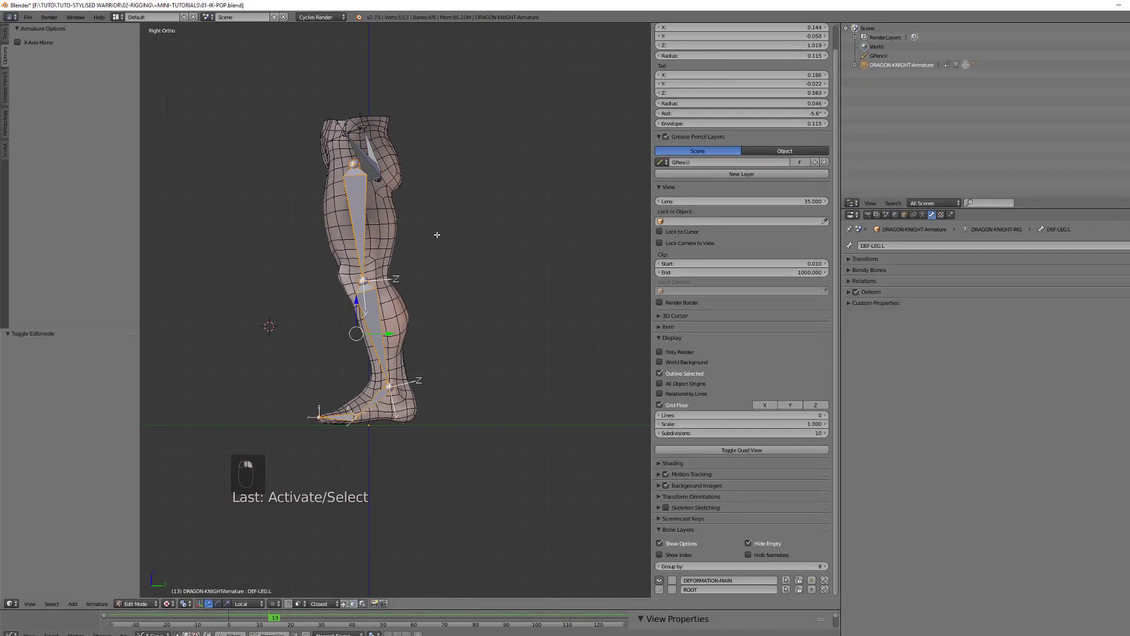
{"action": "key", "text": "shift+d"}
{"action": "type", "text": ".5"}
{"action": "key", "text": "Return"}
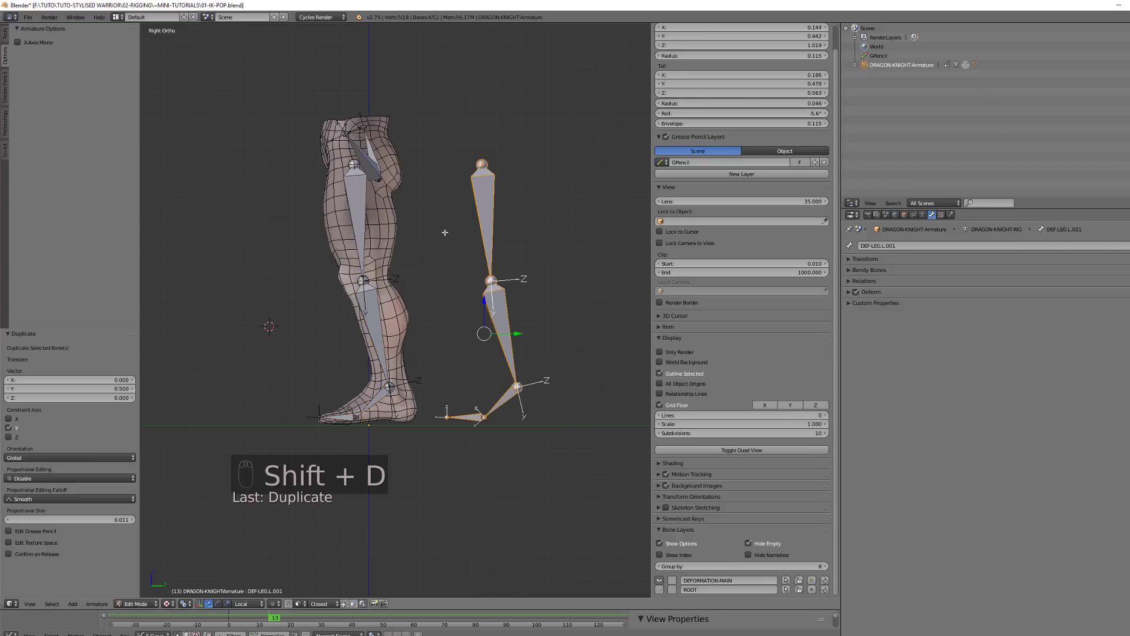
Rename the duplicated toe and foot bones TGT-TOES.L and TGT-FOOT.L, and rename the shin copy in the same way.
{"action": "right_click", "coordinate": [468, 417]}
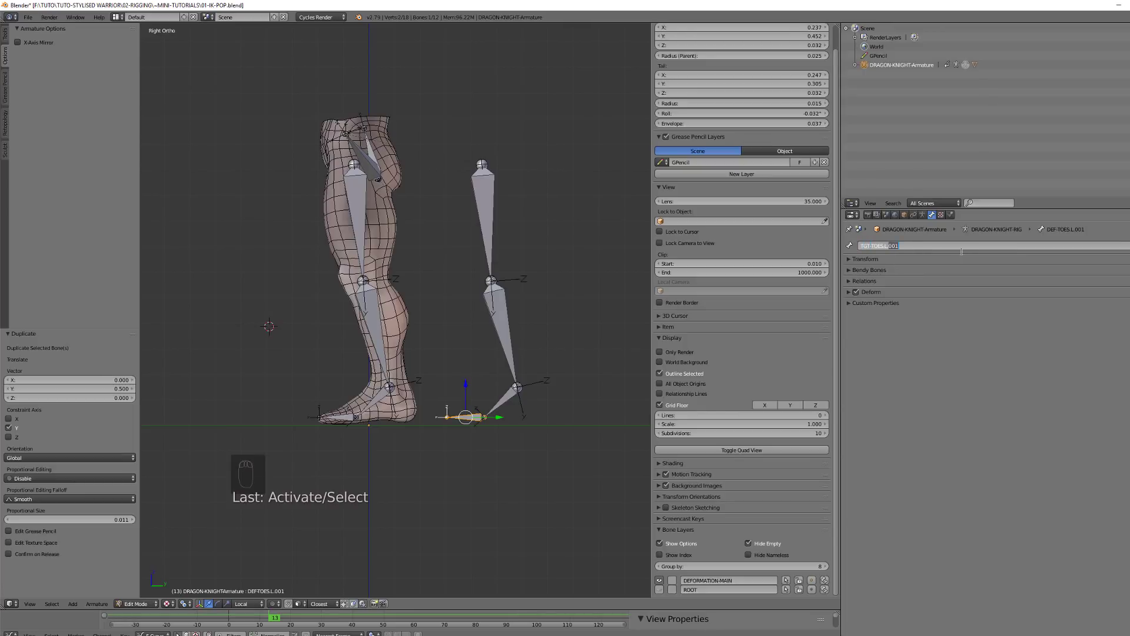
{"action": "key", "text": "BackSpace"}
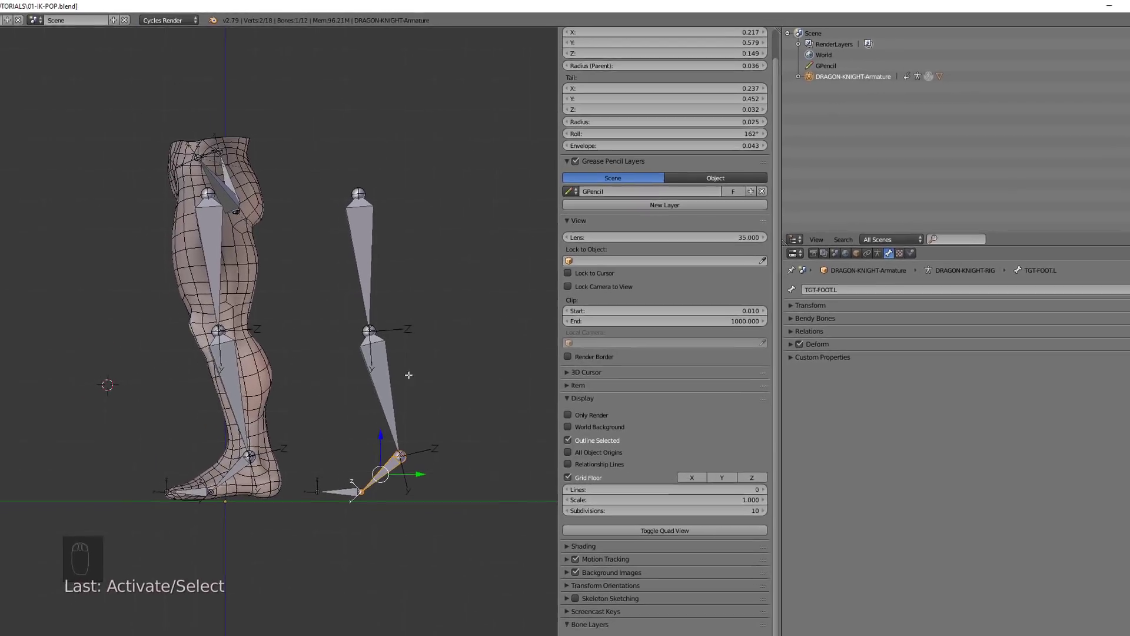
{"action": "left_click", "coordinate": [386, 382]}
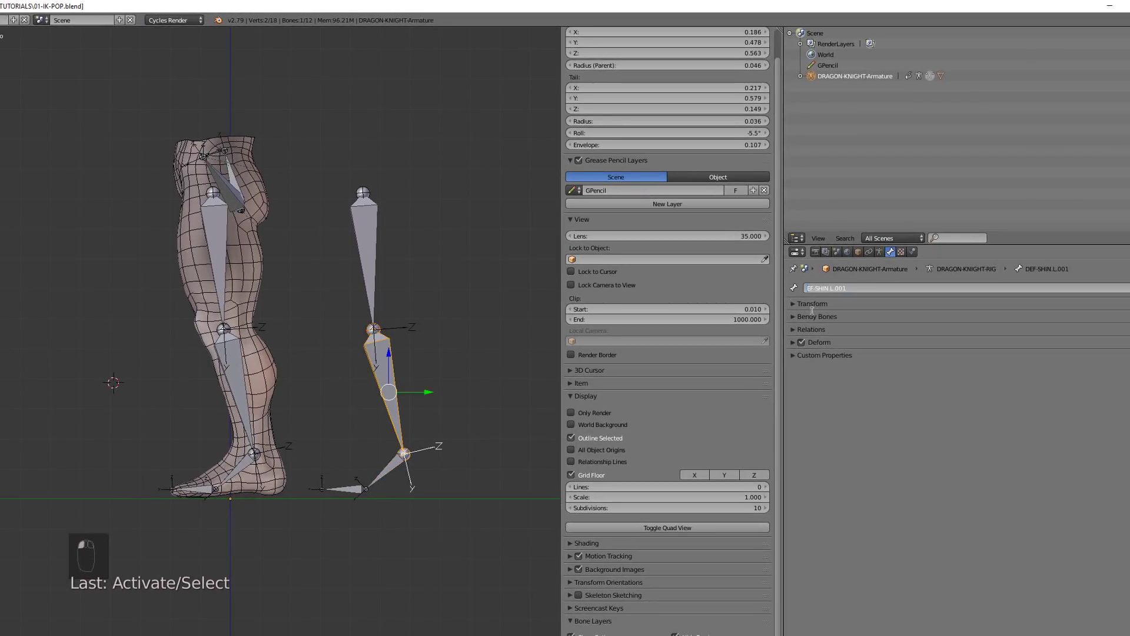
{"action": "key", "text": "Delete"}
{"action": "key", "text": "Return"}
Rename the duplicated thigh bone TGT-LEG.L.
{"action": "right_click", "coordinate": [379, 247]}
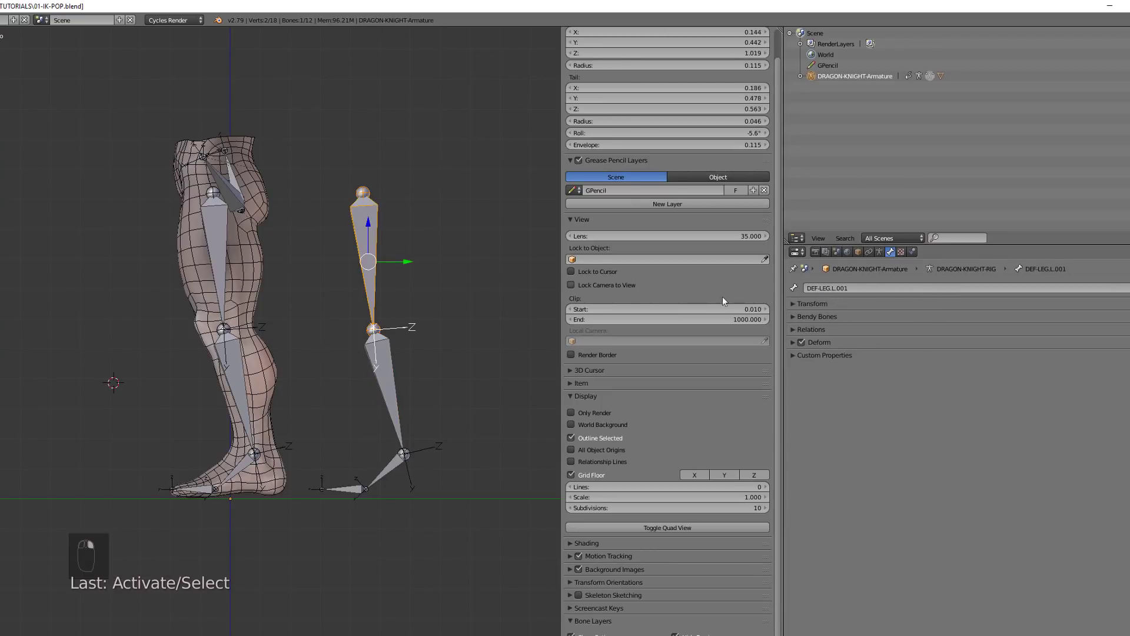
{"action": "left_click", "coordinate": [819, 289]}
{"action": "key", "text": "Delete"}
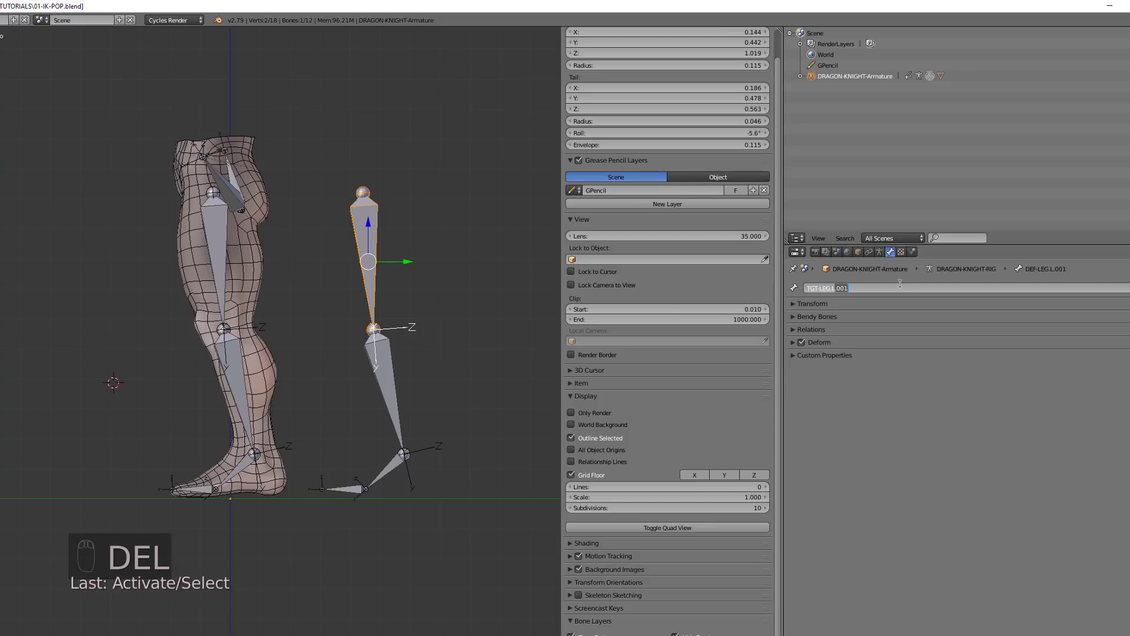
{"action": "key", "text": "Delete"}
{"action": "key", "text": "Return"}
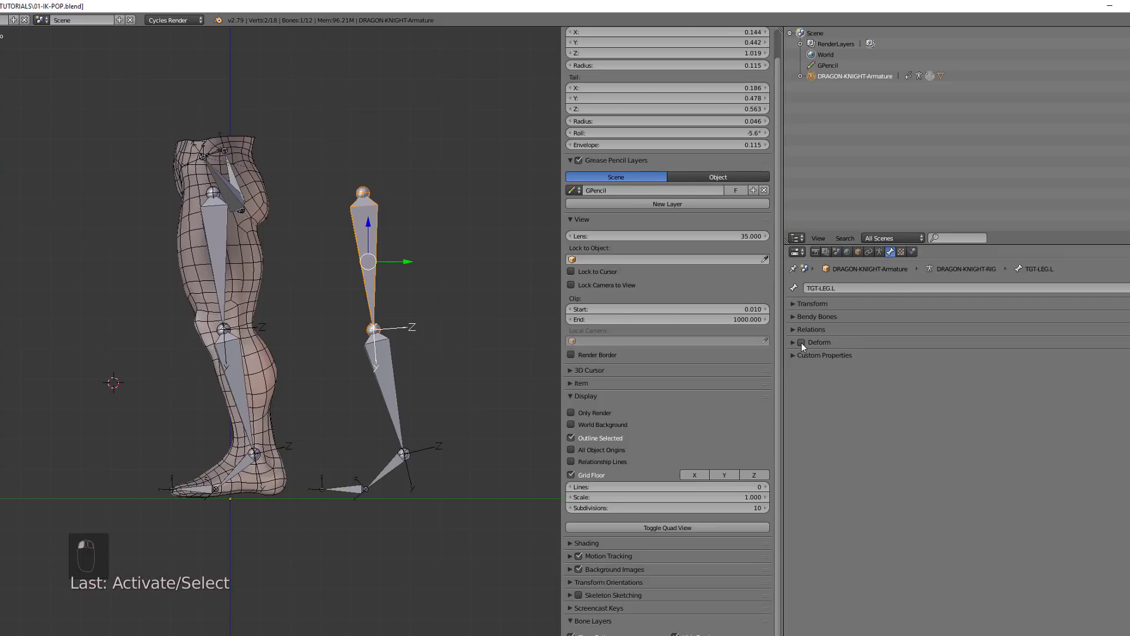
Disable Deform on all four duplicated TGT bones.
{"action": "left_click", "coordinate": [801, 342]}
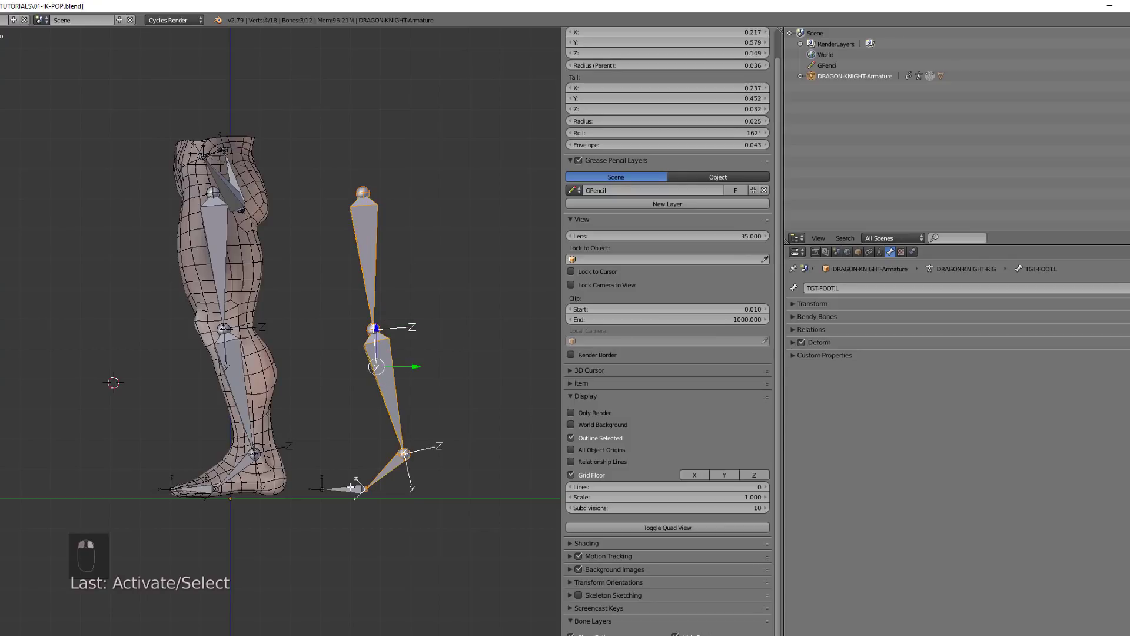
{"action": "key", "text": "shift+w"}
{"action": "left_click", "coordinate": [278, 447]}
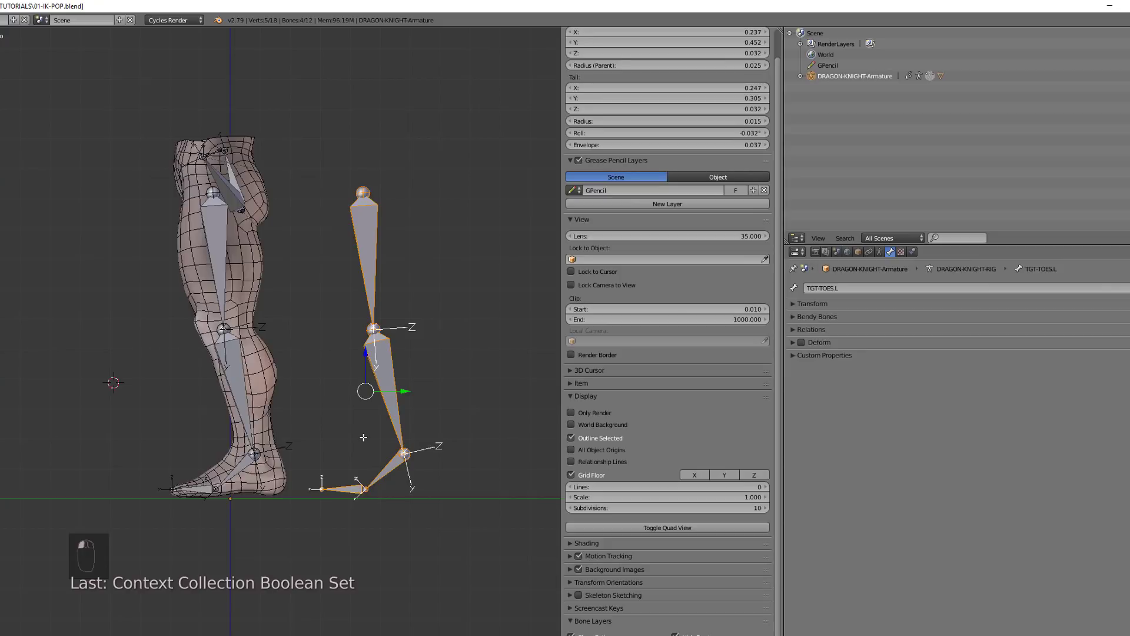
In Pose Mode, add a Copy Transforms constraint to DEF-TOES.L with TGT-TOES.L as its target.
{"action": "scroll", "coordinate": [216, 316], "scroll_direction": "down", "scroll_amount": 3}
{"action": "scroll", "coordinate": [272, 377], "scroll_direction": "up", "scroll_amount": 4}
{"action": "key", "text": "Tab"}
{"action": "scroll", "coordinate": [271, 359], "scroll_direction": "up", "scroll_amount": 1}
{"action": "right_click", "coordinate": [290, 477]}
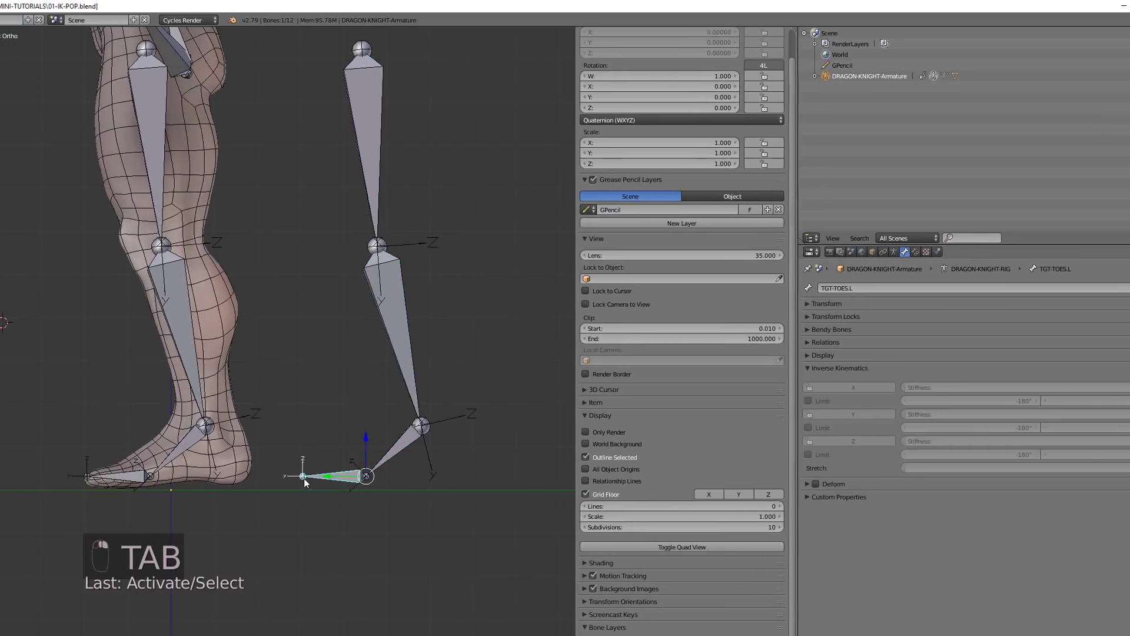
{"action": "left_click", "coordinate": [124, 475], "text": "shift"}
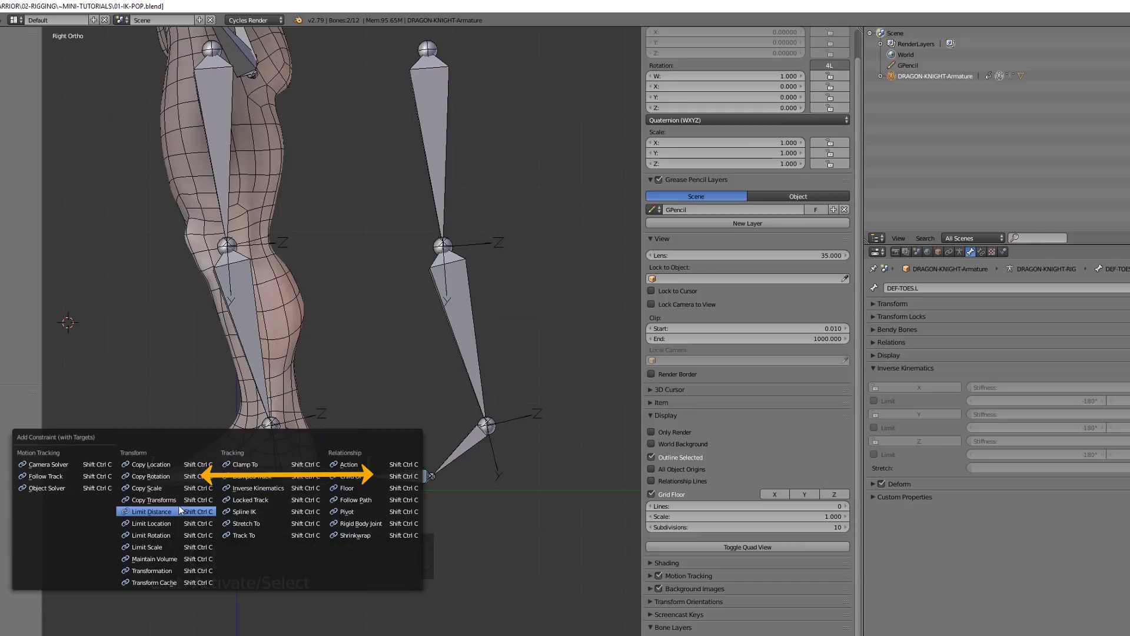
{"action": "left_click", "coordinate": [183, 501]}
{"action": "key", "text": "ctrl+z"}
{"action": "key", "text": "ctrl+shift+c"}
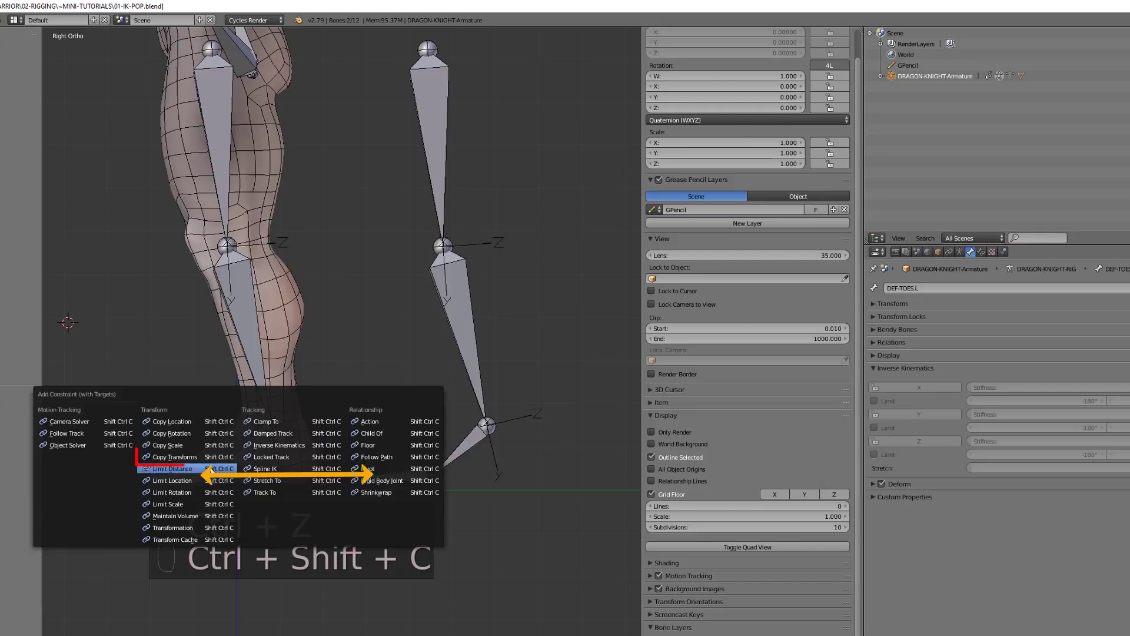
{"action": "left_click", "coordinate": [209, 465]}
Add a Copy Transforms constraint to DEF-FOOT.L with TGT-FOOT.L as its target.
{"action": "right_click", "coordinate": [450, 446]}
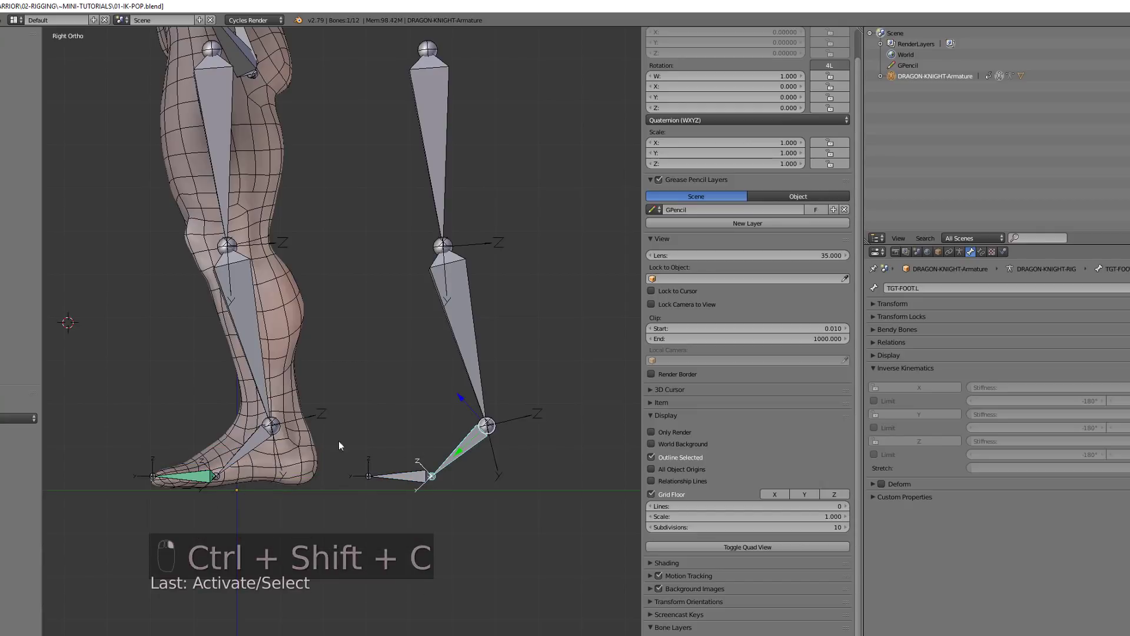
{"action": "right_click", "coordinate": [254, 445], "text": "shift"}
{"action": "key", "text": "ctrl+shift+c"}
{"action": "left_click", "coordinate": [253, 439]}
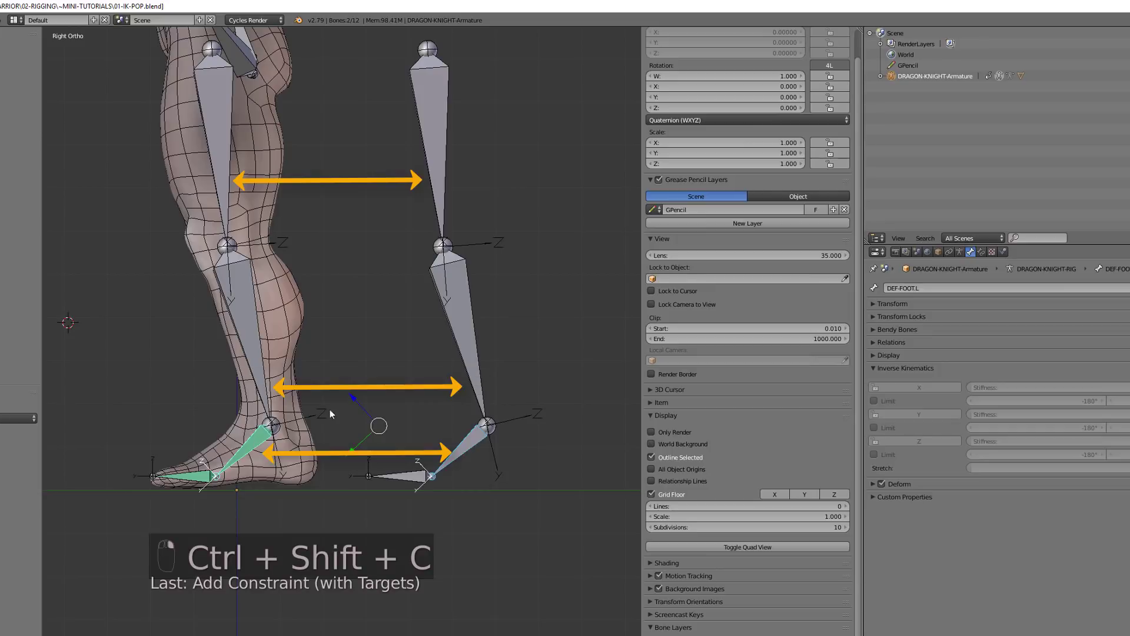
Constrain DEF-SHIN.L to the duplicated shin bone with Copy Transforms.
{"action": "right_click", "coordinate": [446, 333]}
{"action": "right_click", "coordinate": [255, 337], "text": "shift"}
{"action": "key", "text": "ctrl+shift+c"}
{"action": "left_click", "coordinate": [252, 340]}
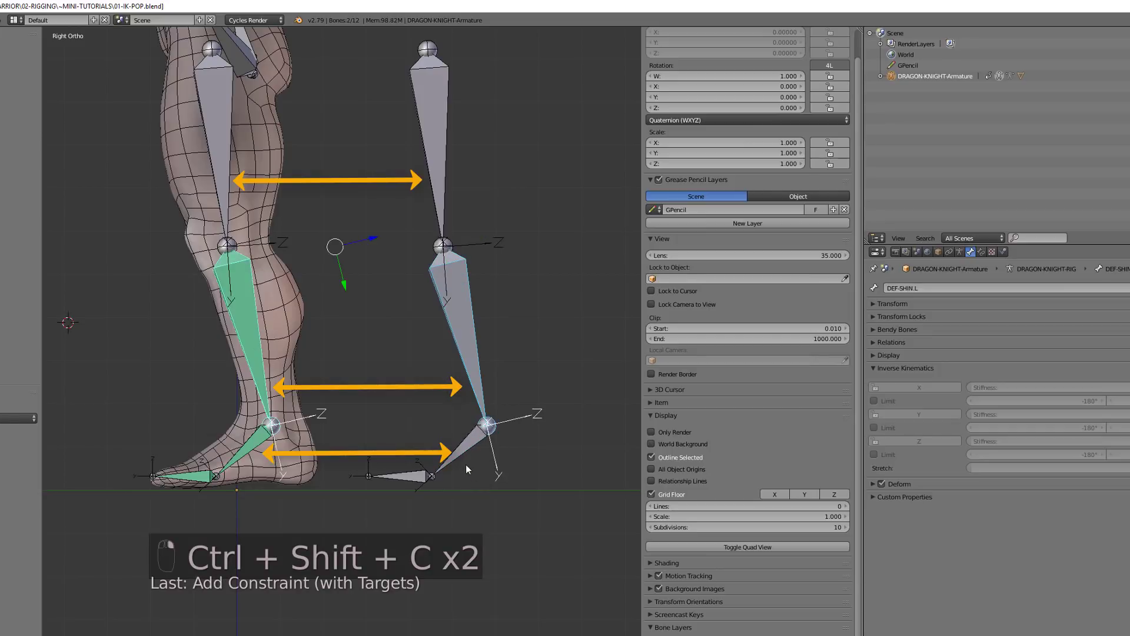
Try rotating TGT-TOES.L to test the toe constraint.
{"action": "right_click", "coordinate": [409, 473]}
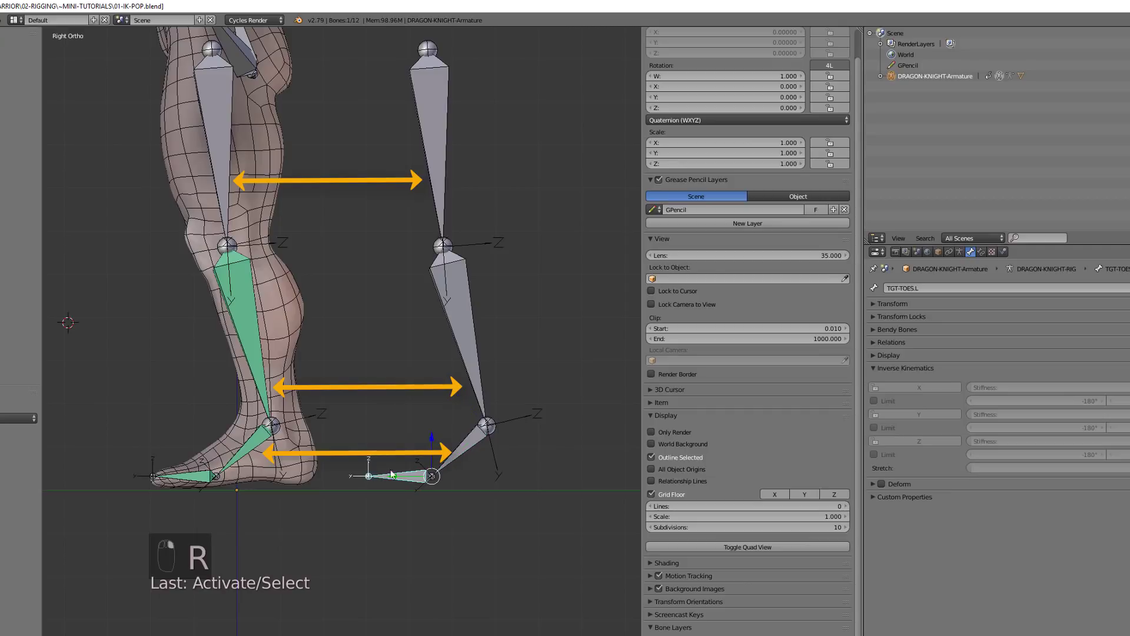
{"action": "key", "text": "r"}
{"action": "right_click", "coordinate": [374, 419]}
Add a Copy Transforms constraint to DEF-LEG.L with TGT-LEG.L as its target.
{"action": "middle_click_drag", "start_coordinate": [424, 277], "coordinate": [444, 348], "text": "shift"}
{"action": "right_click", "coordinate": [469, 237]}
{"action": "right_click", "coordinate": [234, 199], "text": "shift"}
{"action": "key", "text": "ctrl+shift+c"}
{"action": "left_click", "coordinate": [226, 199]}
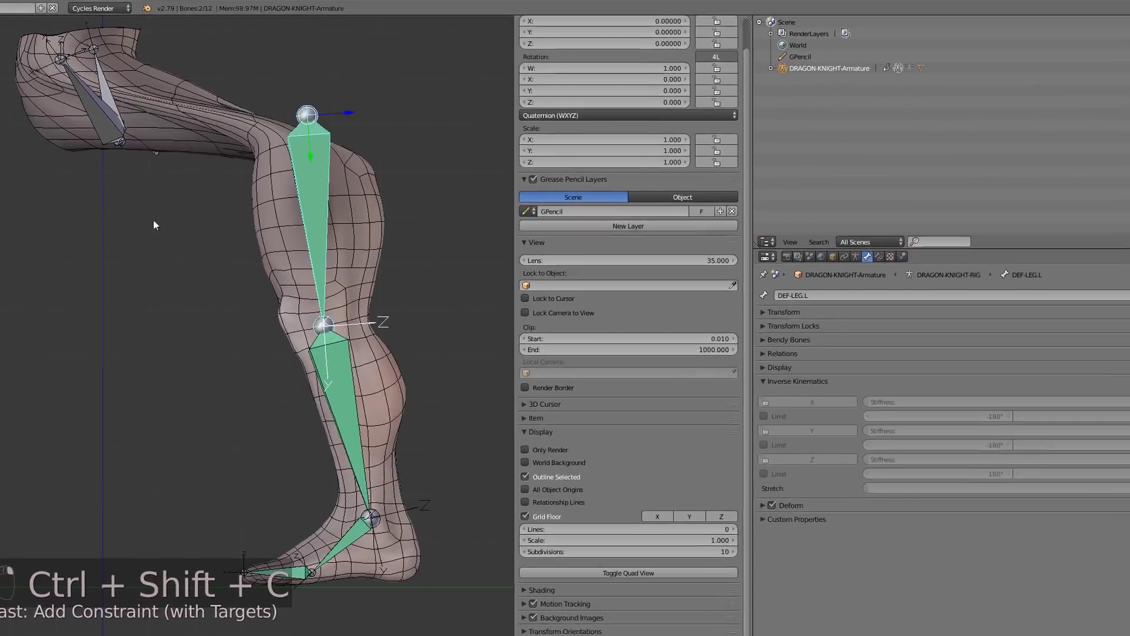
Set both the target space and the owner space of DEF-LEG.L's Copy Transforms constraint to Local Space.
{"action": "left_click", "coordinate": [871, 257]}
{"action": "left_click", "coordinate": [905, 384]}
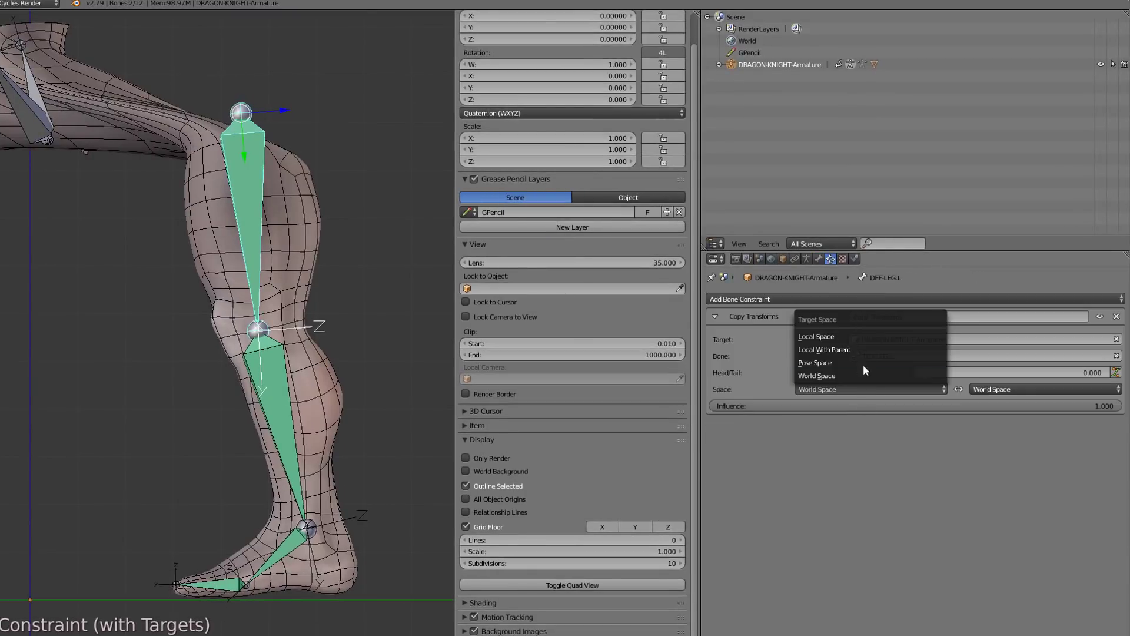
{"action": "left_click", "coordinate": [856, 336]}
{"action": "left_click", "coordinate": [999, 388]}
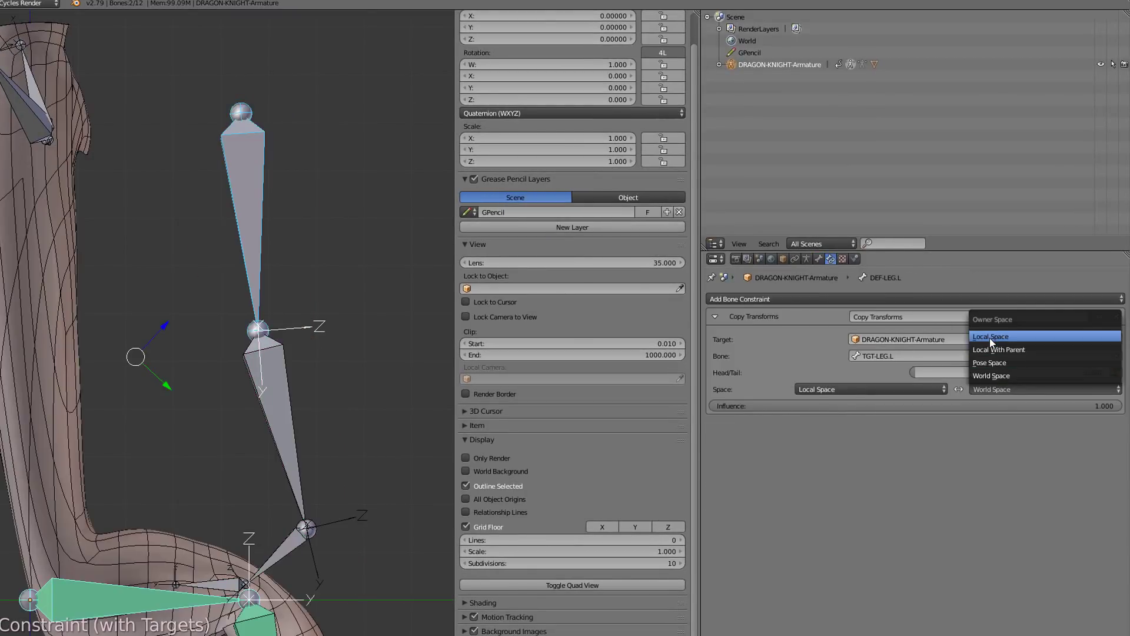
{"action": "left_click", "coordinate": [991, 338]}
{"action": "left_click", "coordinate": [990, 338]}
Test-rotate TGT-SHIN.L, TGT-FOOT.L and TGT-LEG.L to check that the deform bones follow the target chain.
{"action": "right_click", "coordinate": [262, 383]}
{"action": "right_click", "coordinate": [263, 383]}
{"action": "scroll", "coordinate": [263, 383], "scroll_direction": "down", "scroll_amount": 5}
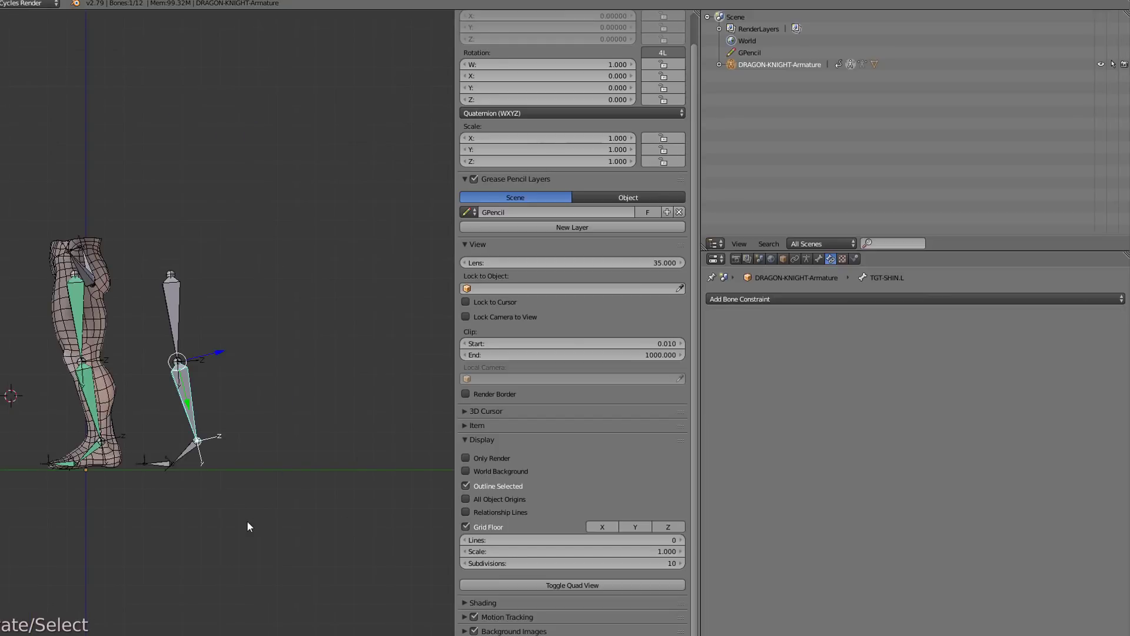
{"action": "key", "text": "r"}
{"action": "right_click", "coordinate": [206, 491]}
{"action": "right_click", "coordinate": [180, 459]}
{"action": "key", "text": "r"}
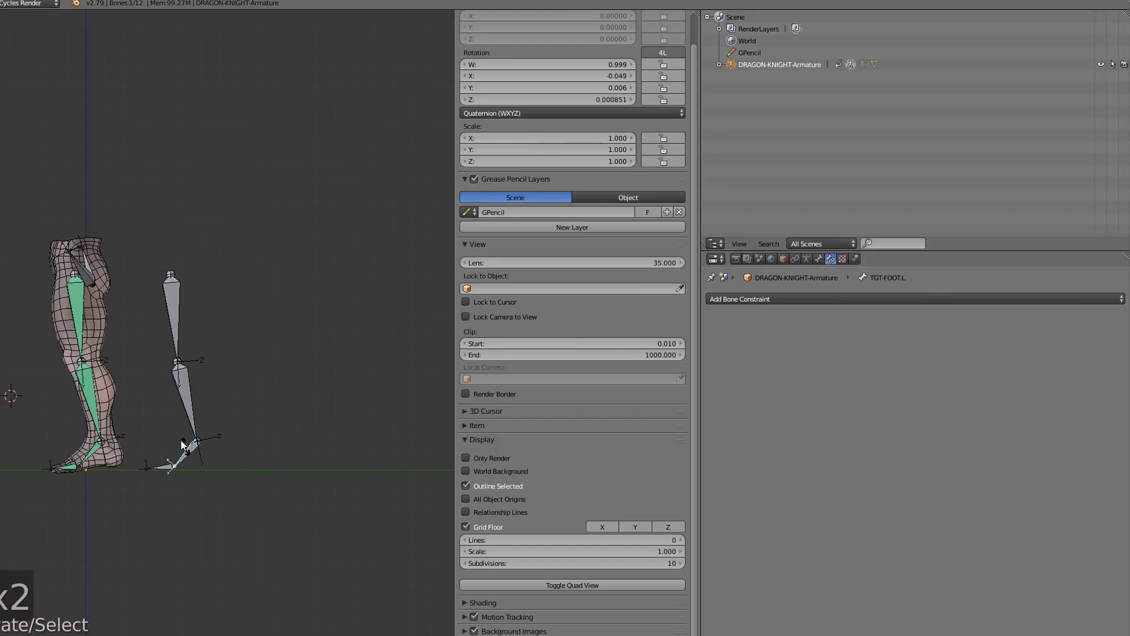
{"action": "right_click", "coordinate": [172, 309]}
{"action": "key", "text": "g"}
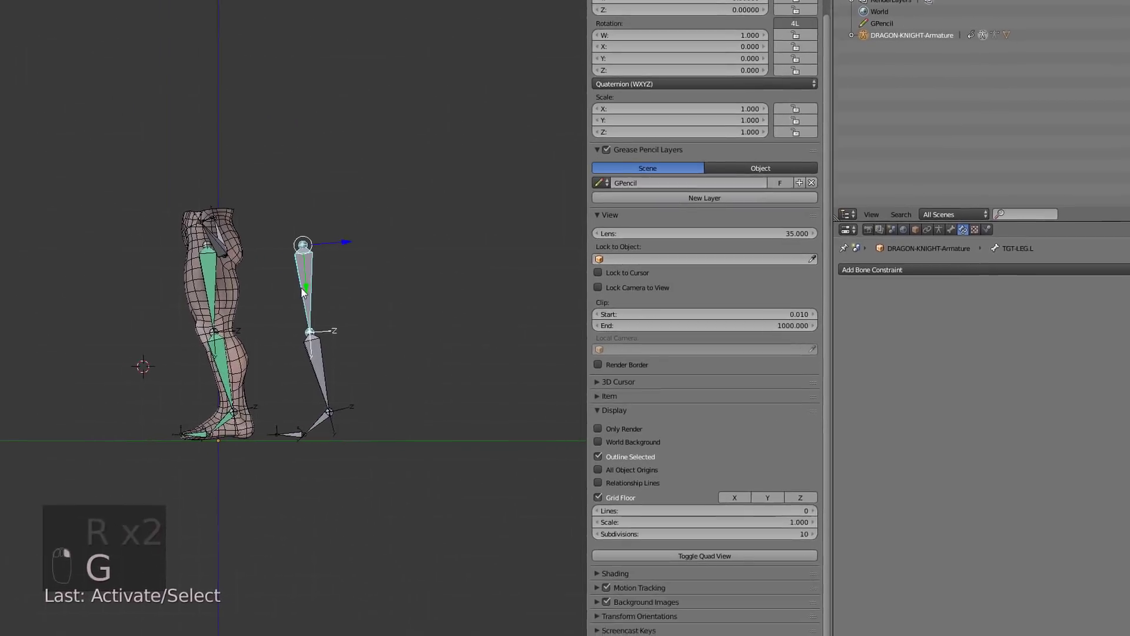
{"action": "key", "text": "r"}
{"action": "right_click", "coordinate": [394, 390]}
In Edit Mode, duplicate the target chain's leg and shin bones and offset the copies 0.5 along Y.
{"action": "scroll", "coordinate": [406, 430], "scroll_direction": "up", "scroll_amount": 1}
{"action": "middle_click_drag", "start_coordinate": [415, 450], "coordinate": [328, 391], "text": "shift"}
{"action": "scroll", "coordinate": [336, 395], "scroll_direction": "up", "scroll_amount": 2}
{"action": "key", "text": "Tab"}
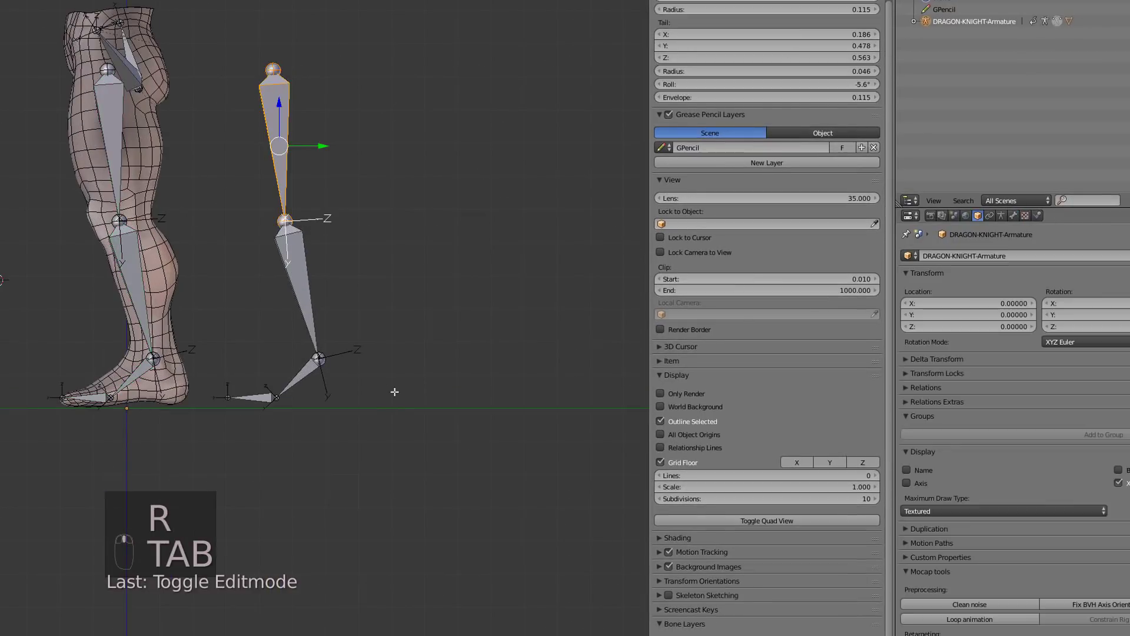
{"action": "right_click", "coordinate": [296, 300]}
{"action": "key", "text": "shift+d"}
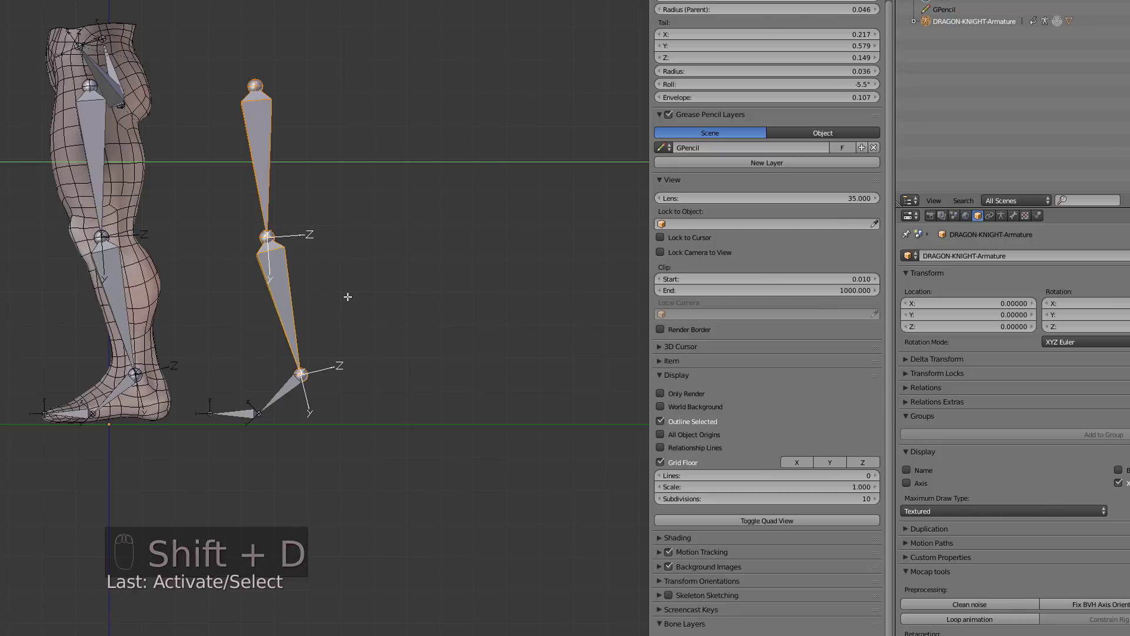
{"action": "type", "text": ".5"}
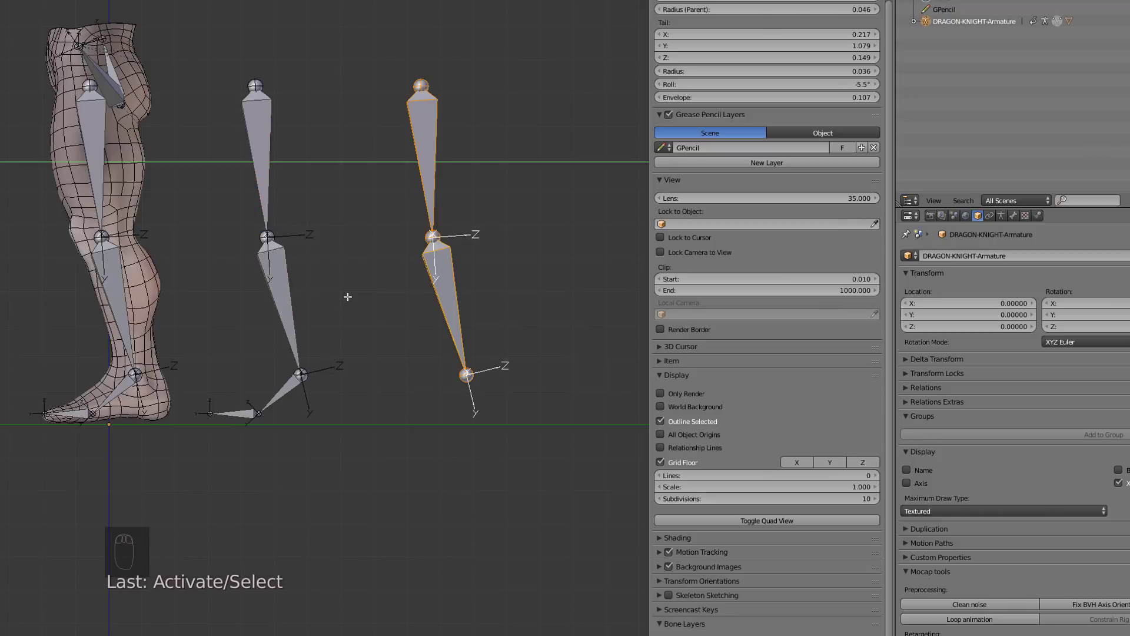
{"action": "key", "text": "Return"}
{"action": "middle_click_drag", "start_coordinate": [347, 297], "coordinate": [337, 308], "text": "shift"}
Rename the new duplicated shin bone to MCH-IK-SHIN.L.
{"action": "right_click", "coordinate": [429, 284]}
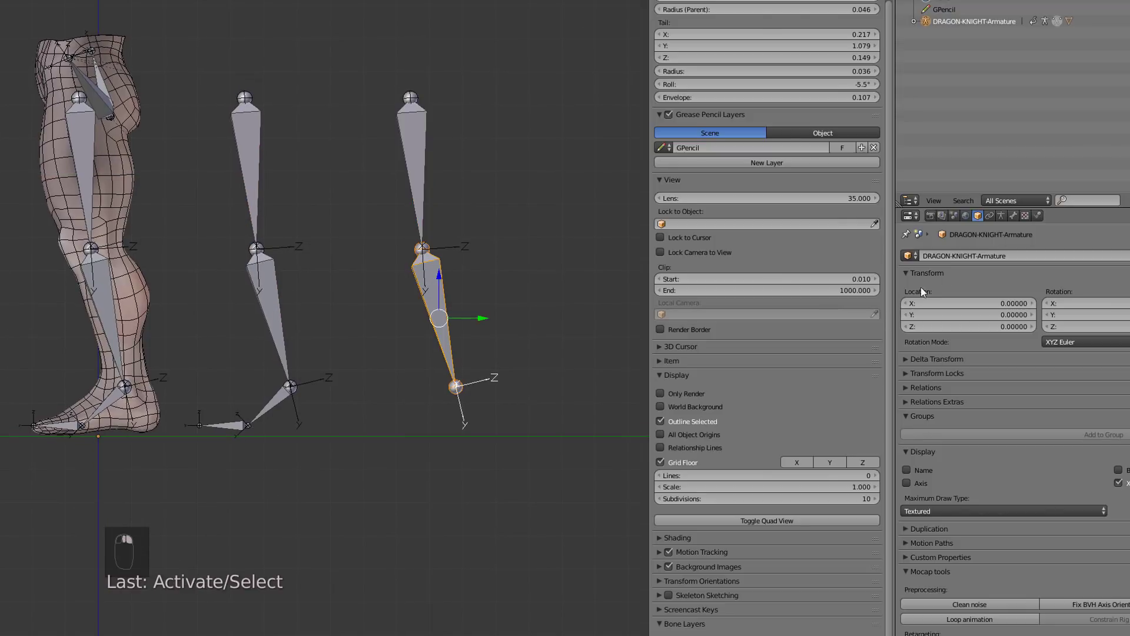
{"action": "left_click", "coordinate": [1013, 215]}
{"action": "double_click", "coordinate": [929, 256]}
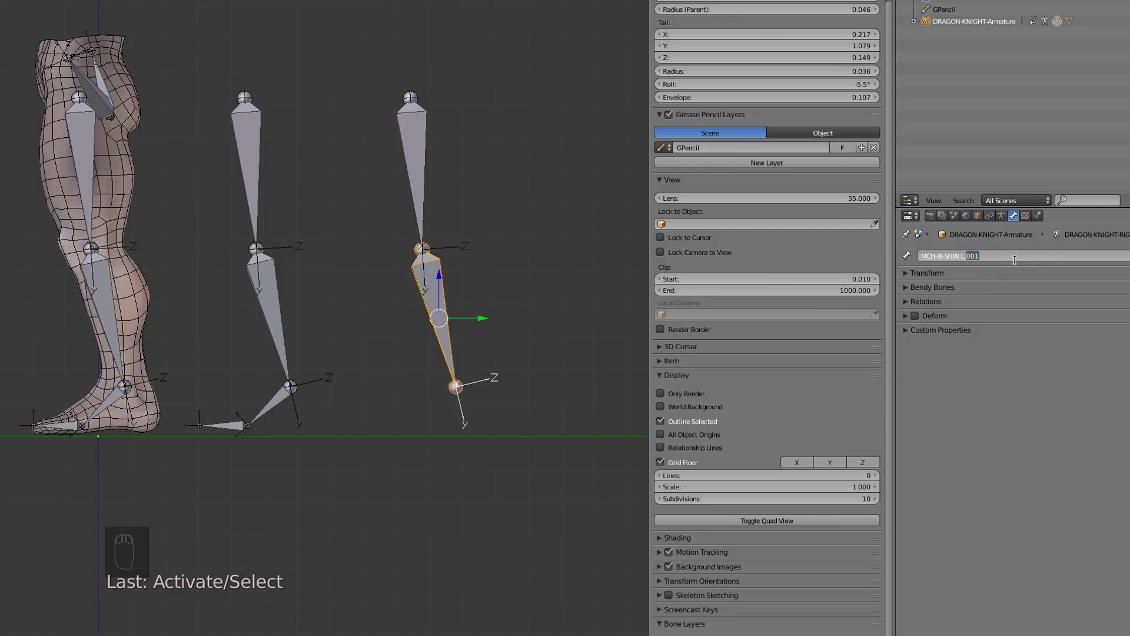
{"action": "key", "text": "Return"}
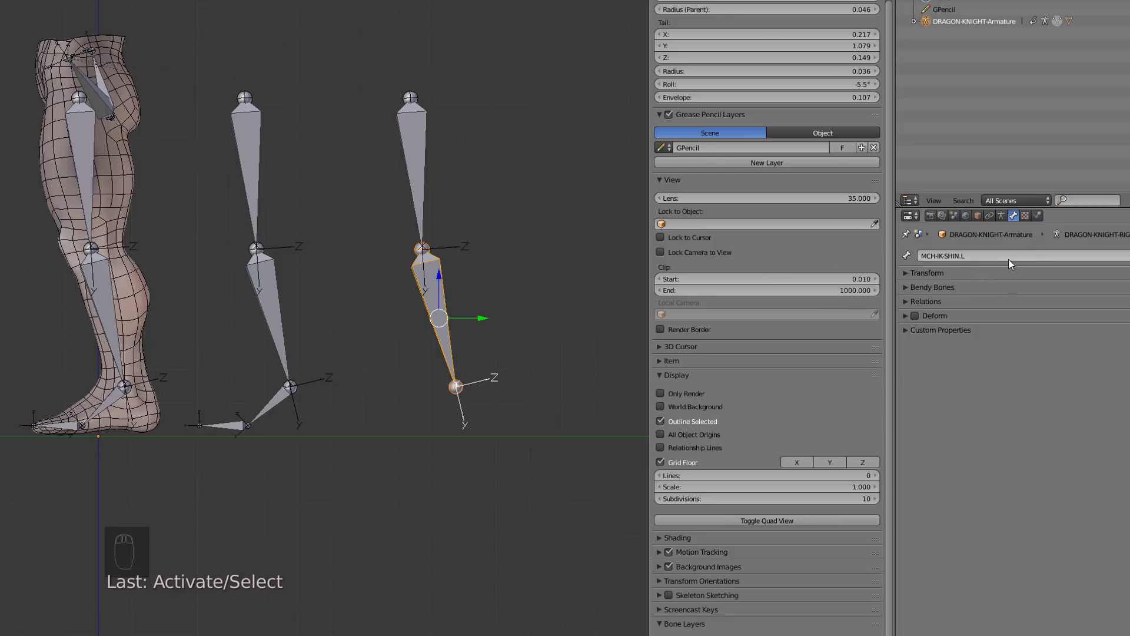
Rename the new duplicated upper leg bone to CTRL-IK-ROT-LEG.L.
{"action": "left_click", "coordinate": [420, 176]}
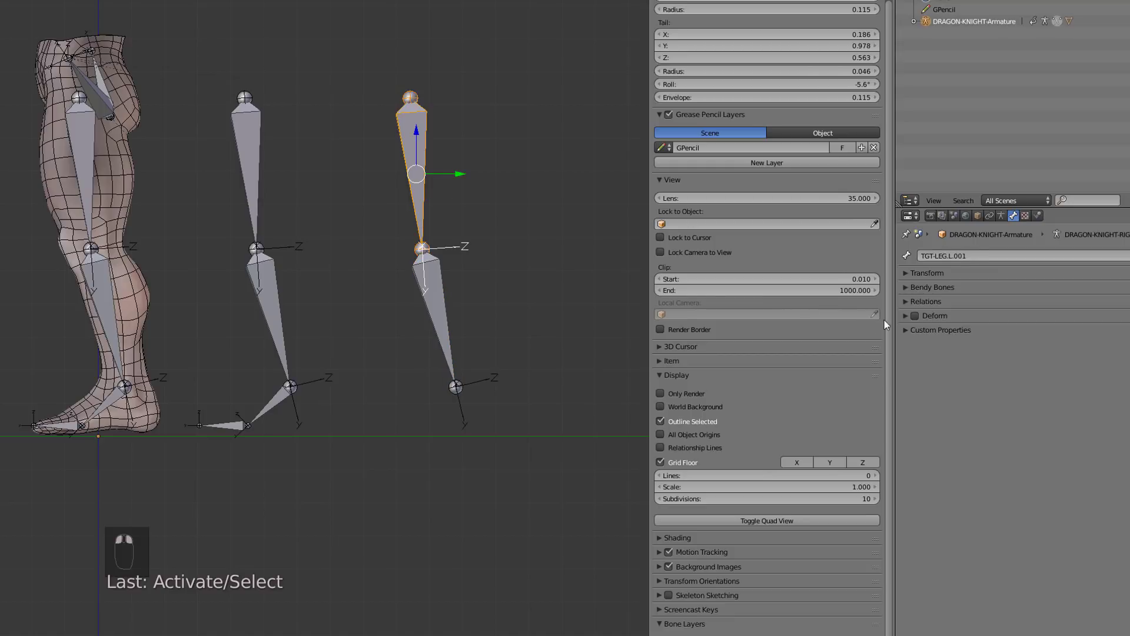
{"action": "left_click", "coordinate": [935, 255]}
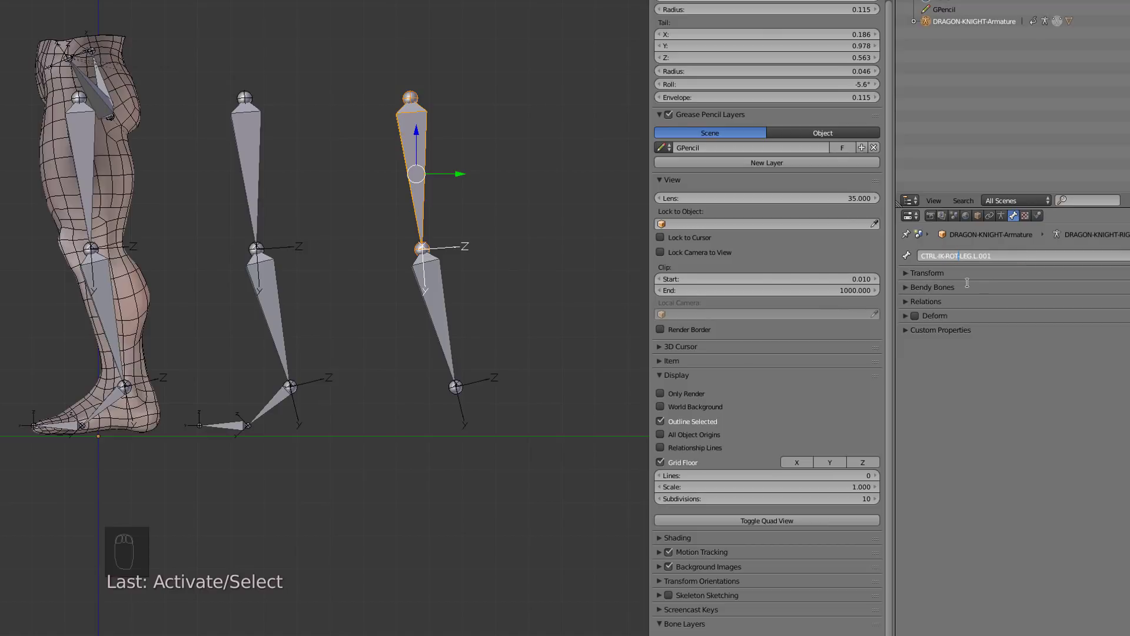
{"action": "key", "text": "Right"}
{"action": "key", "text": "Right"}
{"action": "key", "text": "Right"}
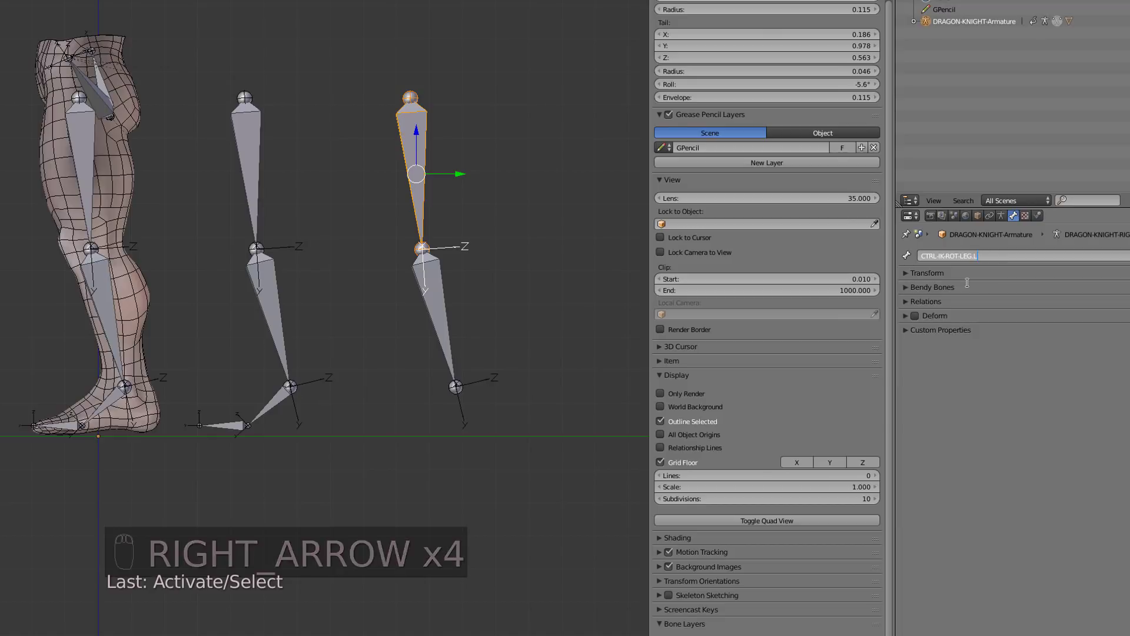
{"action": "key", "text": "Return"}
{"action": "left_click", "coordinate": [949, 251]}
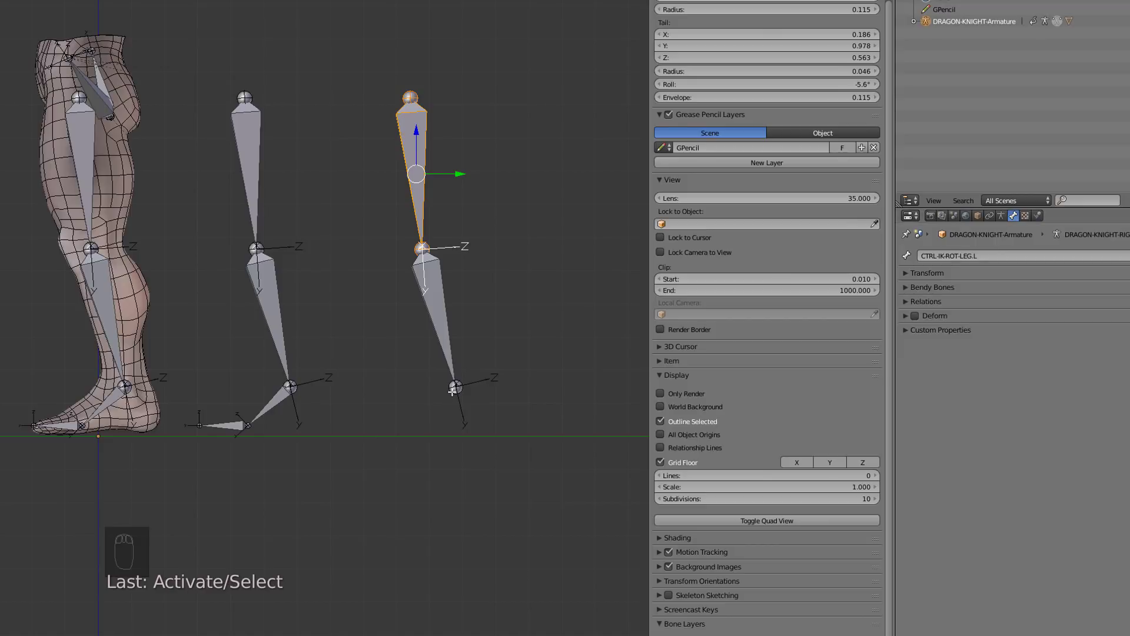
Extrude a short bone about 0.14 long along Y from the ankle end of MCH-IK-SHIN.L.
{"action": "right_click", "coordinate": [453, 391]}
{"action": "middle_click_drag", "start_coordinate": [479, 416], "coordinate": [431, 402], "text": "shift"}
{"action": "key", "text": "e"}
{"action": "key", "text": "y"}
{"action": "left_click", "coordinate": [478, 407]}
Rename the extruded ankle bone to CTRL-IK-LEG.L and turn off its Deform option.
{"action": "right_click", "coordinate": [435, 374]}
{"action": "left_click", "coordinate": [1000, 255]}
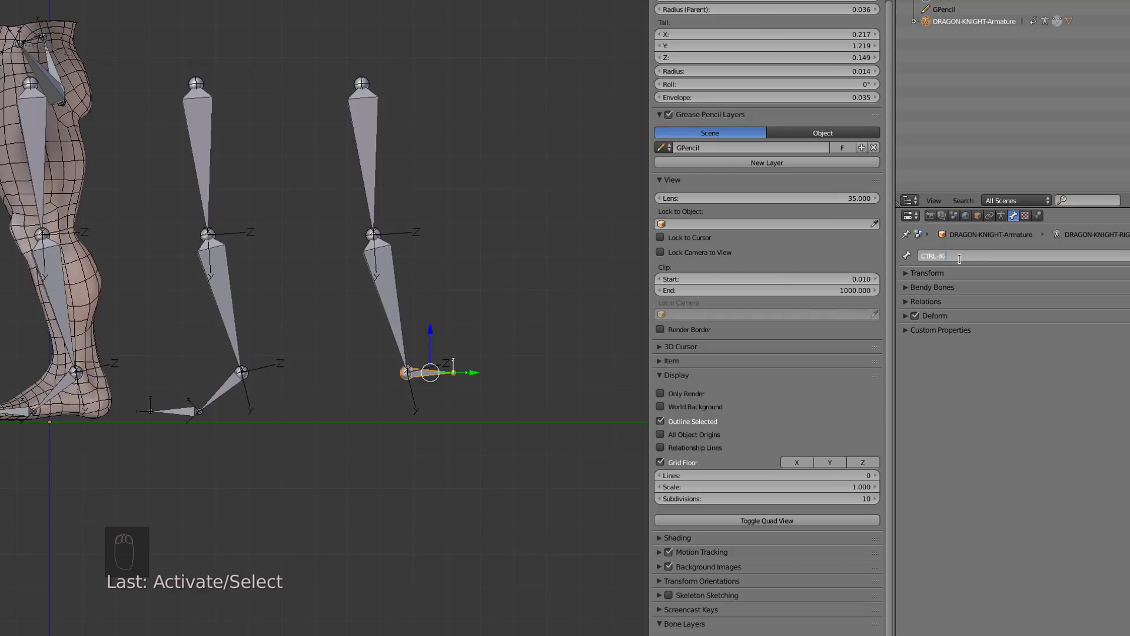
{"action": "type", "text": "CTRL-IK-LEG.L"}
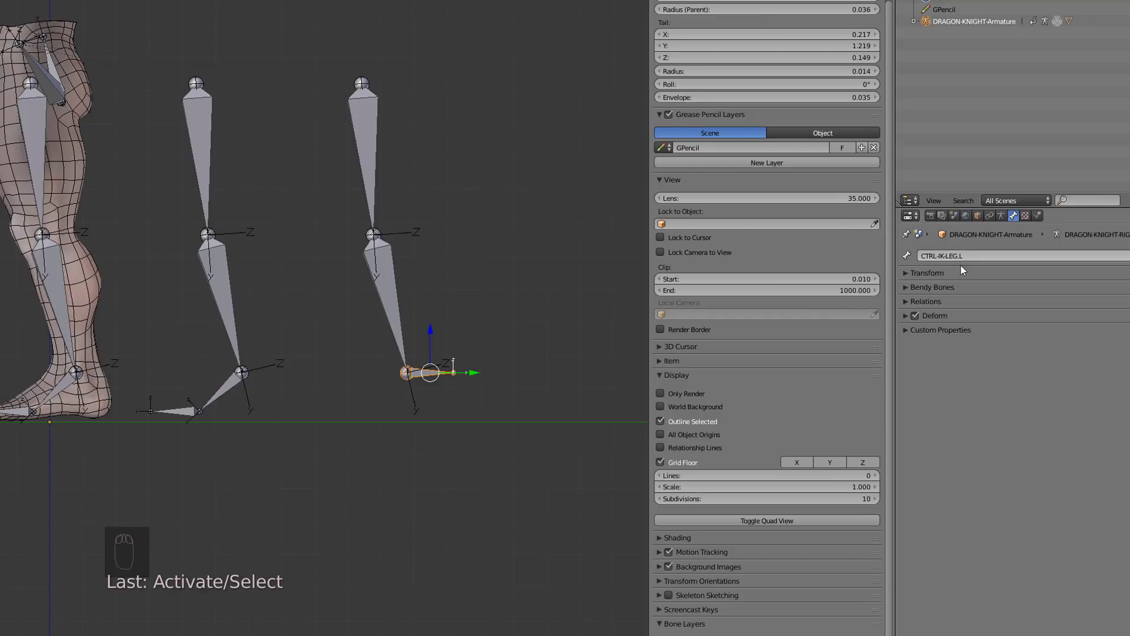
{"action": "left_click", "coordinate": [915, 316]}
Clear the parent of CTRL-IK-LEG.L and test in Pose Mode that it moves independently.
{"action": "right_click", "coordinate": [399, 283]}
{"action": "scroll", "coordinate": [423, 281], "scroll_direction": "up", "scroll_amount": 3}
{"action": "right_click", "coordinate": [404, 106]}
{"action": "scroll", "coordinate": [443, 236], "scroll_direction": "down", "scroll_amount": 2}
{"action": "left_click", "coordinate": [468, 380]}
{"action": "key", "text": "alt+p"}
{"action": "left_click", "coordinate": [465, 399]}
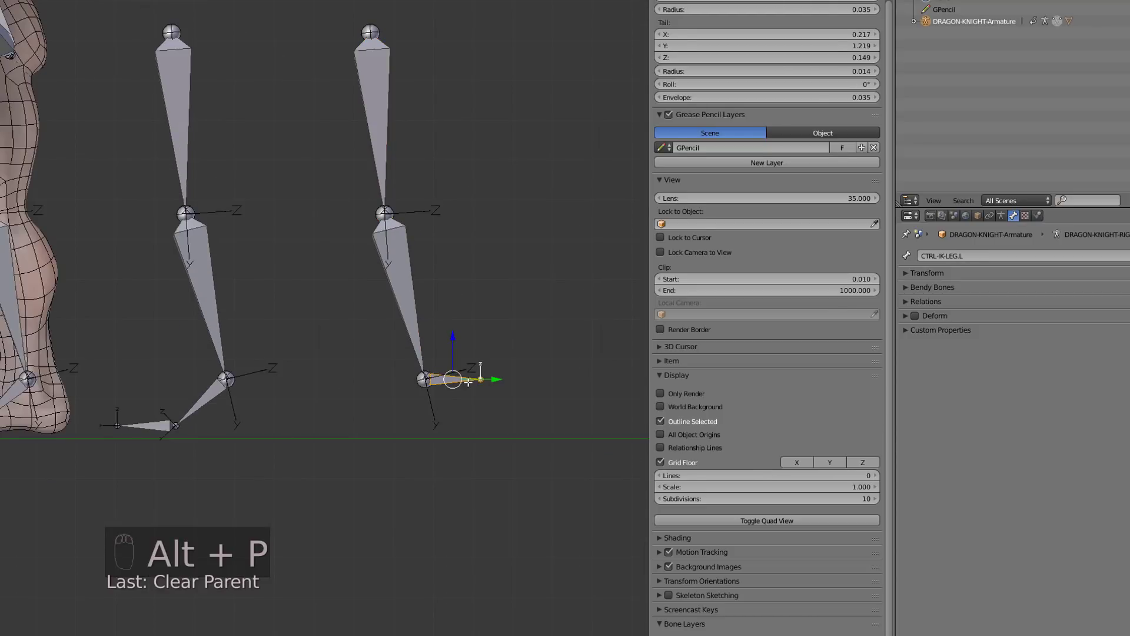
{"action": "key", "text": "Tab"}
{"action": "key", "text": "g"}
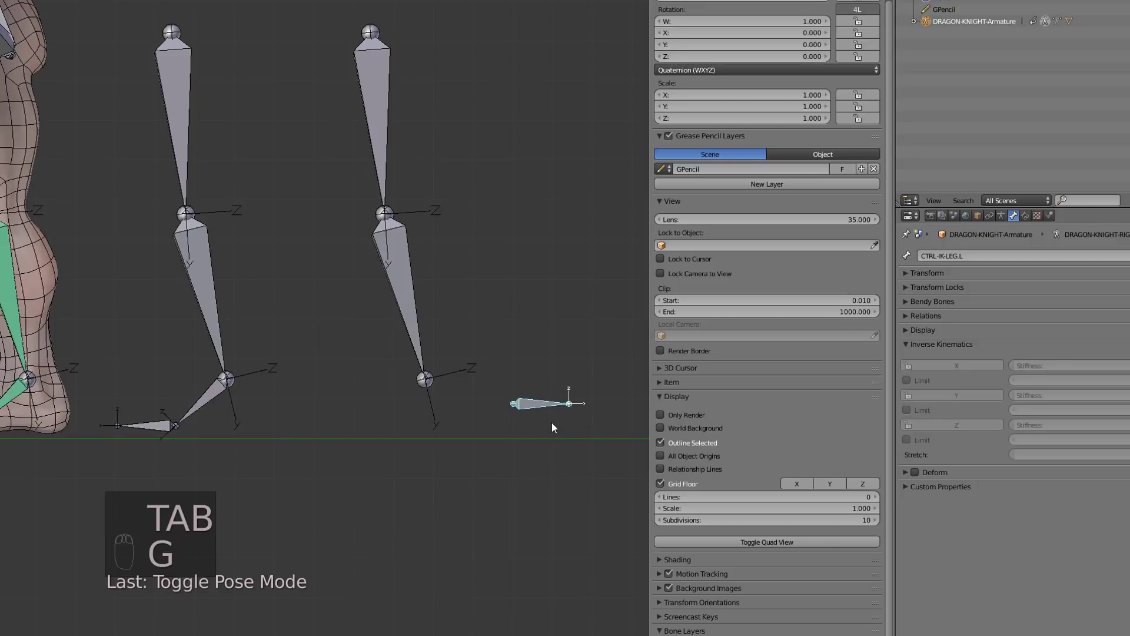
{"action": "right_click", "coordinate": [492, 400]}
Add an Inverse Kinematics constraint to MCH-IK-SHIN.L targeting CTRL-IK-LEG.L, with a chain length of 2.
{"action": "right_click", "coordinate": [416, 296]}
{"action": "key", "text": "ctrl+shift+c"}
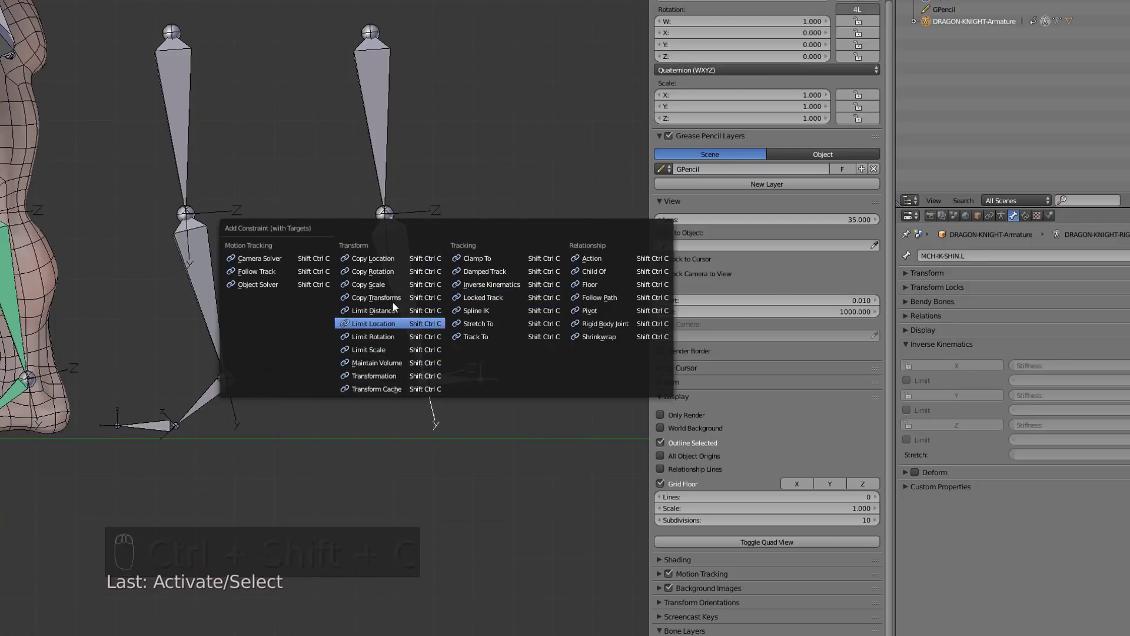
{"action": "left_click", "coordinate": [493, 283]}
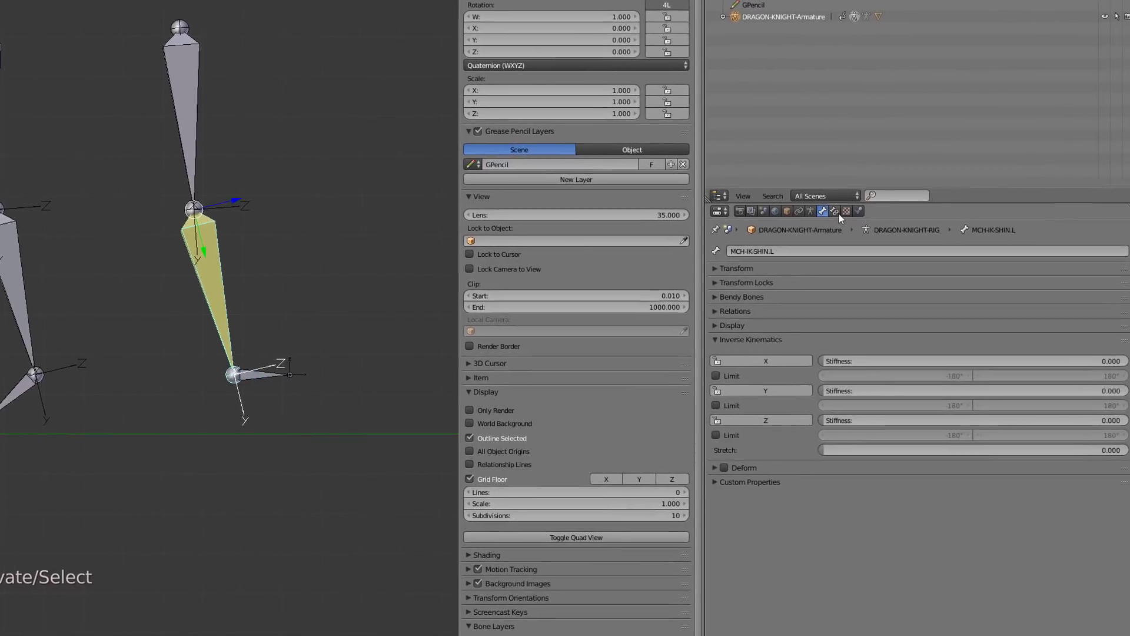
{"action": "left_click", "coordinate": [834, 212]}
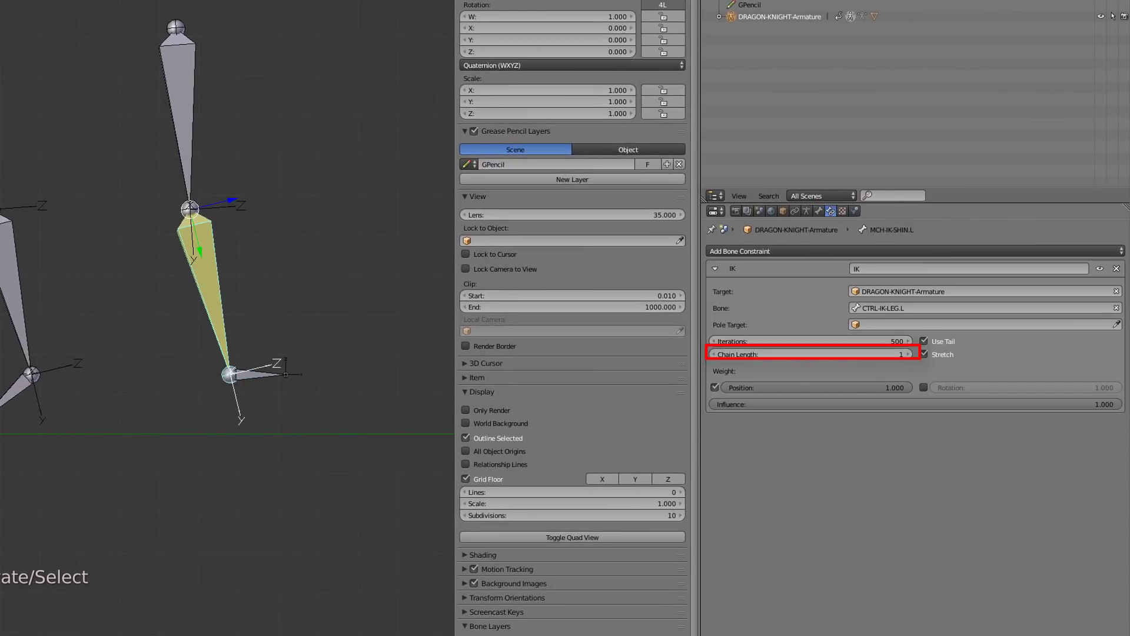
Test the IK chain by moving CTRL-IK-LEG.L in side view and from another angle.
{"action": "right_click", "coordinate": [277, 380]}
{"action": "scroll", "coordinate": [273, 388], "scroll_direction": "down", "scroll_amount": 2}
{"action": "key", "text": "g"}
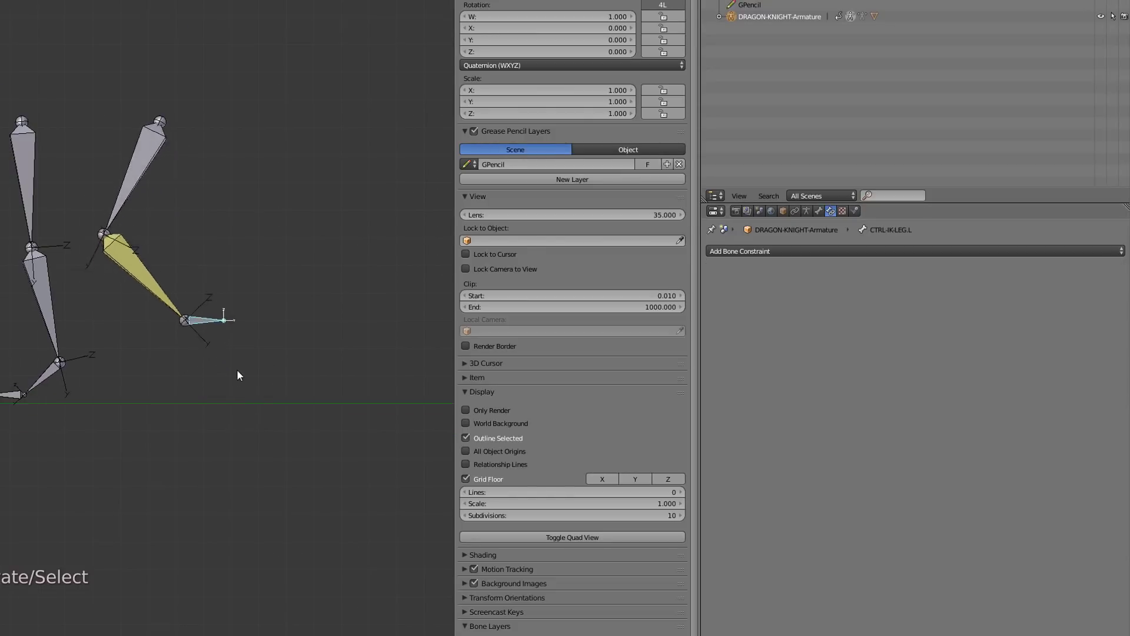
{"action": "left_click", "coordinate": [240, 397]}
{"action": "middle_click_drag", "start_coordinate": [241, 396], "coordinate": [359, 393]}
{"action": "key", "text": "g"}
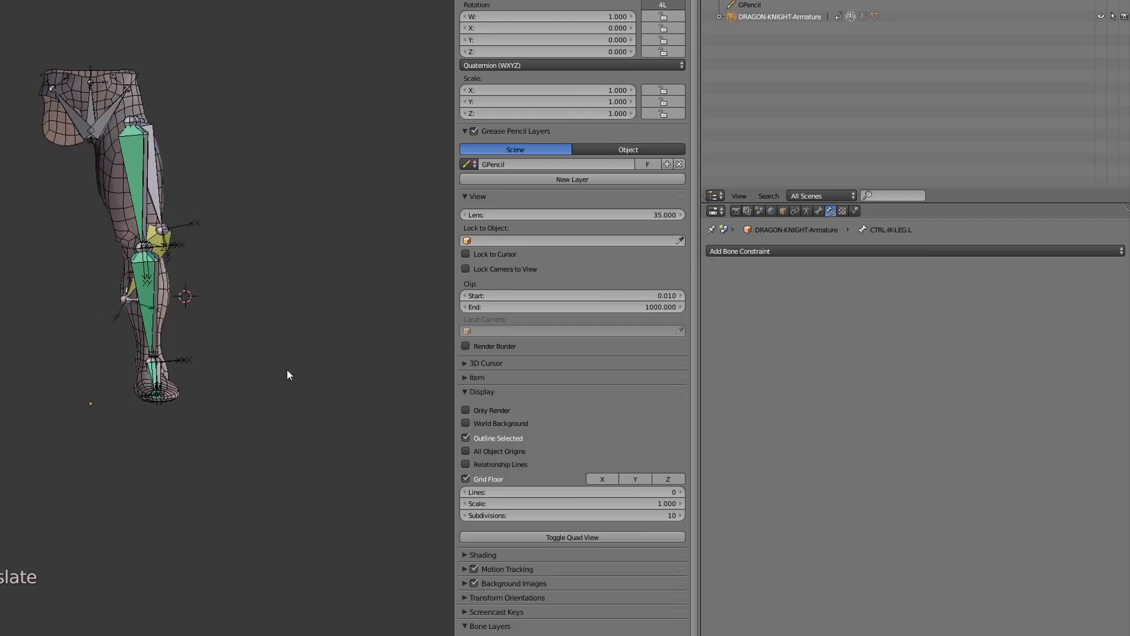
{"action": "right_click", "coordinate": [274, 379]}
Lock the Y and Z axes in the Inverse Kinematics settings of MCH-IK-SHIN.L.
{"action": "middle_click_drag", "start_coordinate": [274, 380], "coordinate": [166, 380]}
{"action": "scroll", "coordinate": [147, 337], "scroll_direction": "up", "scroll_amount": 2}
{"action": "right_click", "coordinate": [231, 293]}
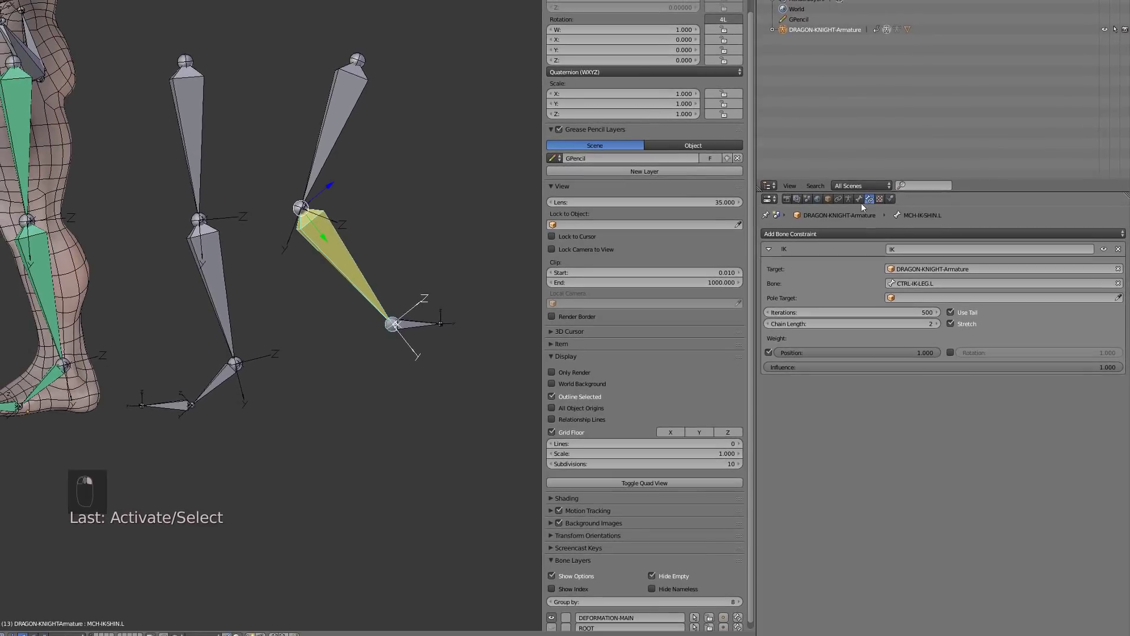
{"action": "left_click", "coordinate": [858, 200]}
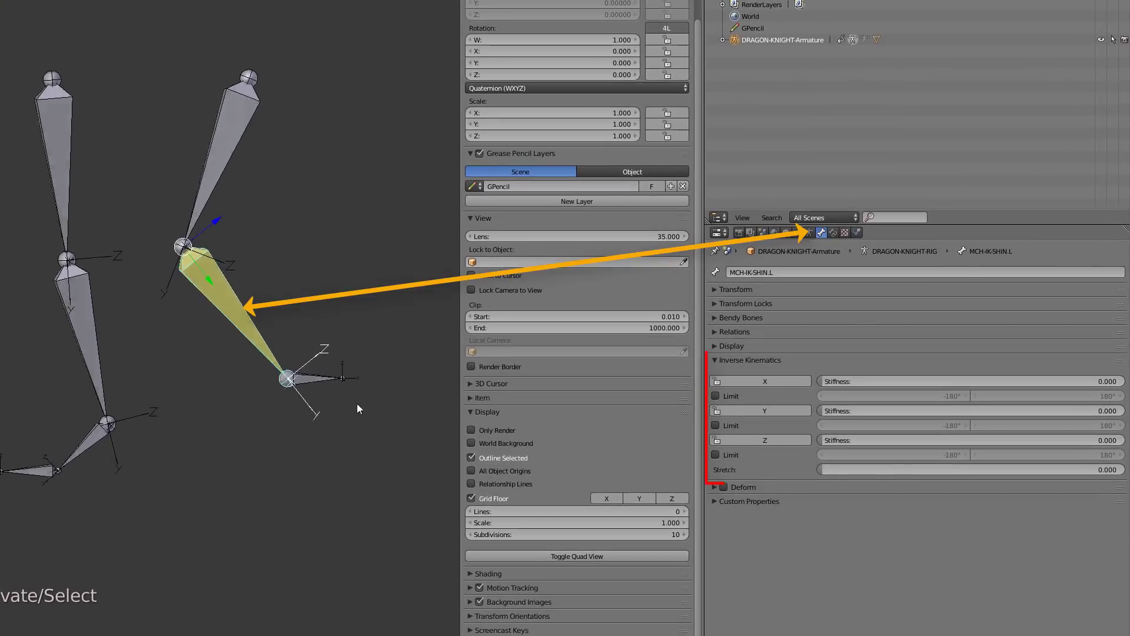
{"action": "middle_click_drag", "start_coordinate": [355, 407], "coordinate": [248, 479]}
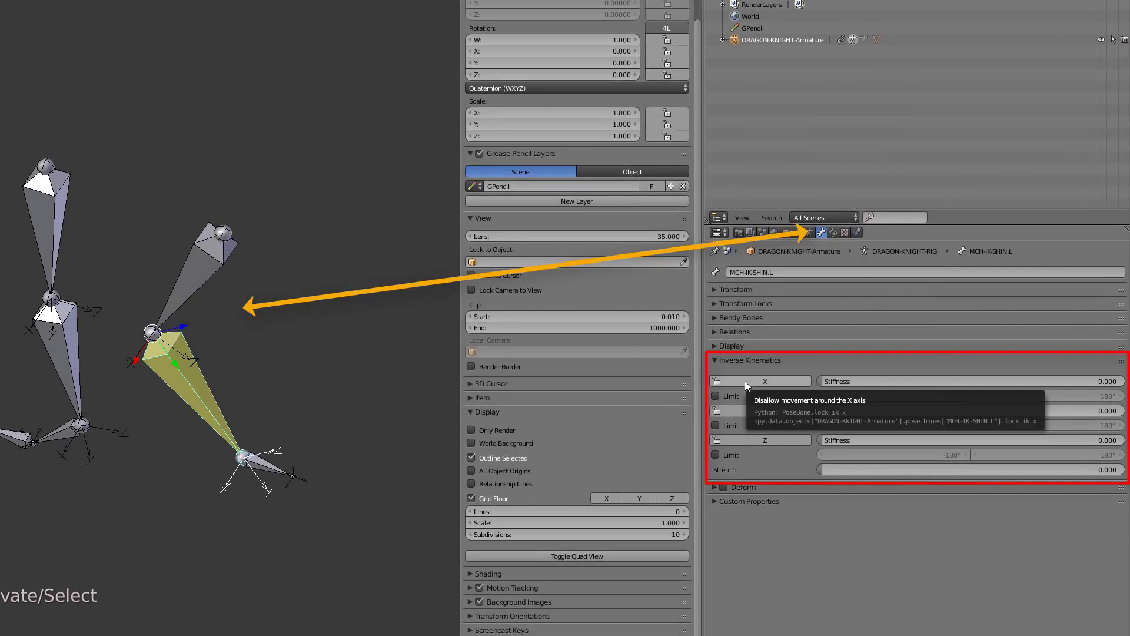
{"action": "left_click", "coordinate": [740, 438]}
{"action": "left_click", "coordinate": [742, 410]}
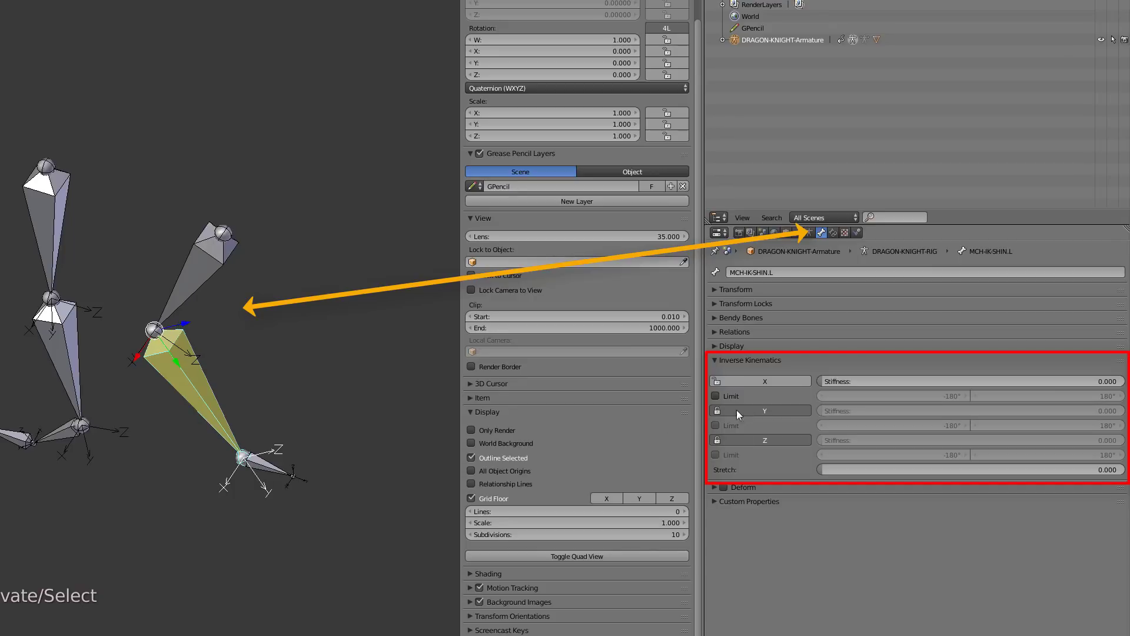
Test-rotate CTRL-IK-ROT-LEG.L about Z and inspect how the knee bends from the side.
{"action": "middle_click_drag", "start_coordinate": [236, 436], "coordinate": [306, 399]}
{"action": "right_click_drag", "start_coordinate": [305, 399], "coordinate": [313, 280]}
{"action": "mouse_move", "coordinate": [247, 294]}
{"action": "middle_mouse_down"}
{"action": "mouse_move", "coordinate": [223, 286]}
{"action": "mouse_move", "coordinate": [193, 188]}
{"action": "middle_mouse_up"}
{"action": "right_click", "coordinate": [193, 189]}
{"action": "key", "text": "r"}
{"action": "key", "text": "z"}
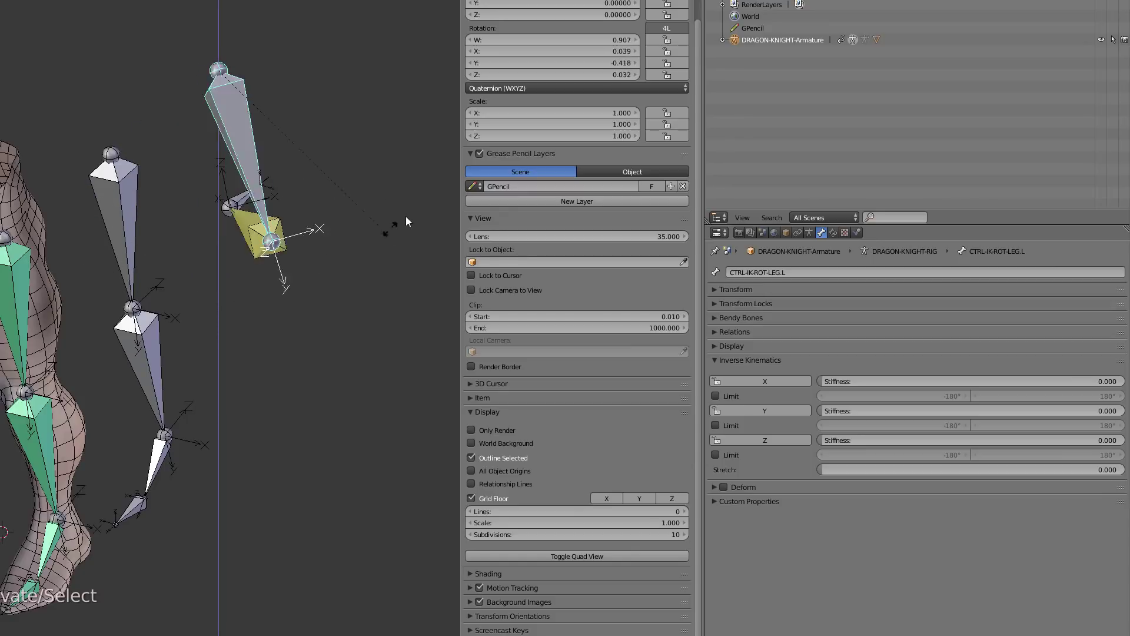
{"action": "right_click", "coordinate": [403, 217]}
{"action": "key", "text": "KP_3"}
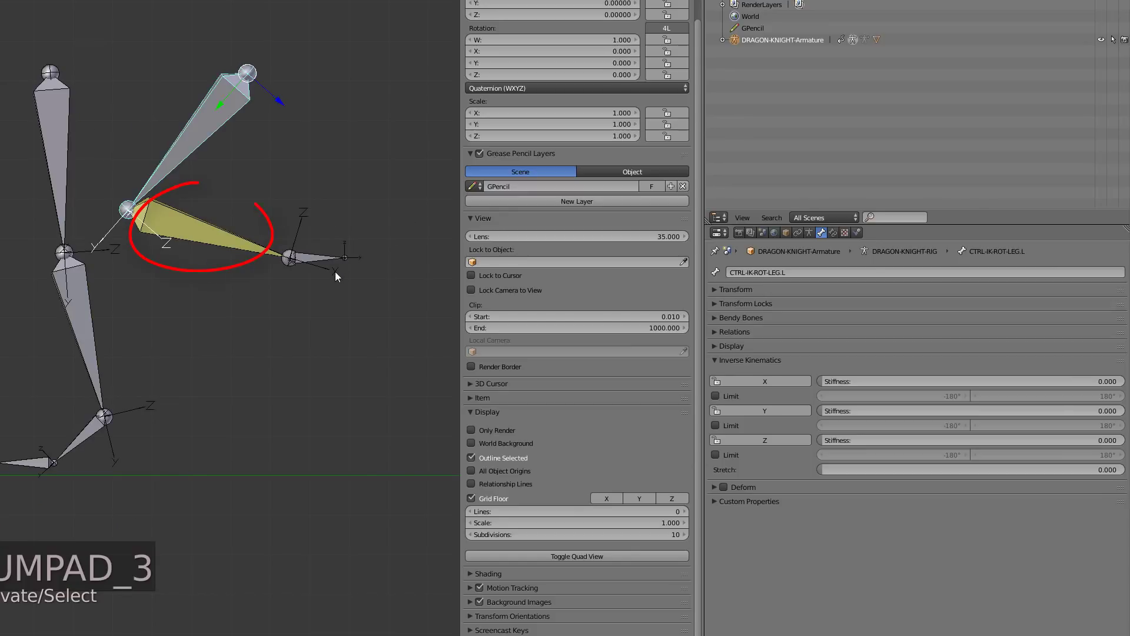
Select the CTRL-IK-LEG.L control and clear its pose location.
{"action": "right_click", "coordinate": [277, 250]}
{"action": "right_click", "coordinate": [320, 265]}
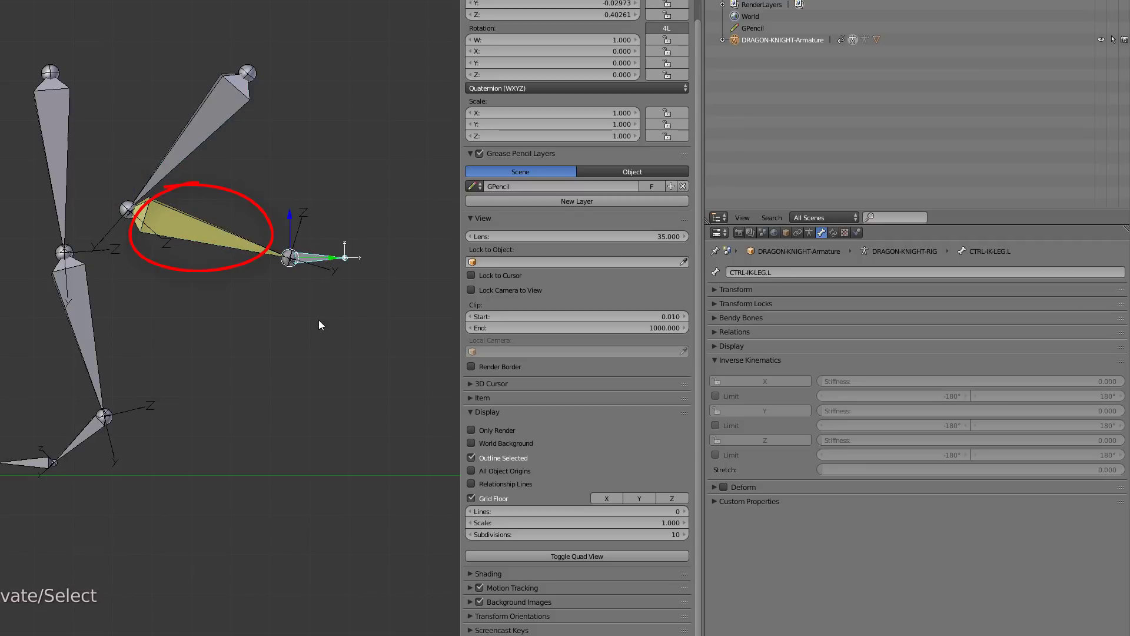
{"action": "key", "text": "alt+g"}
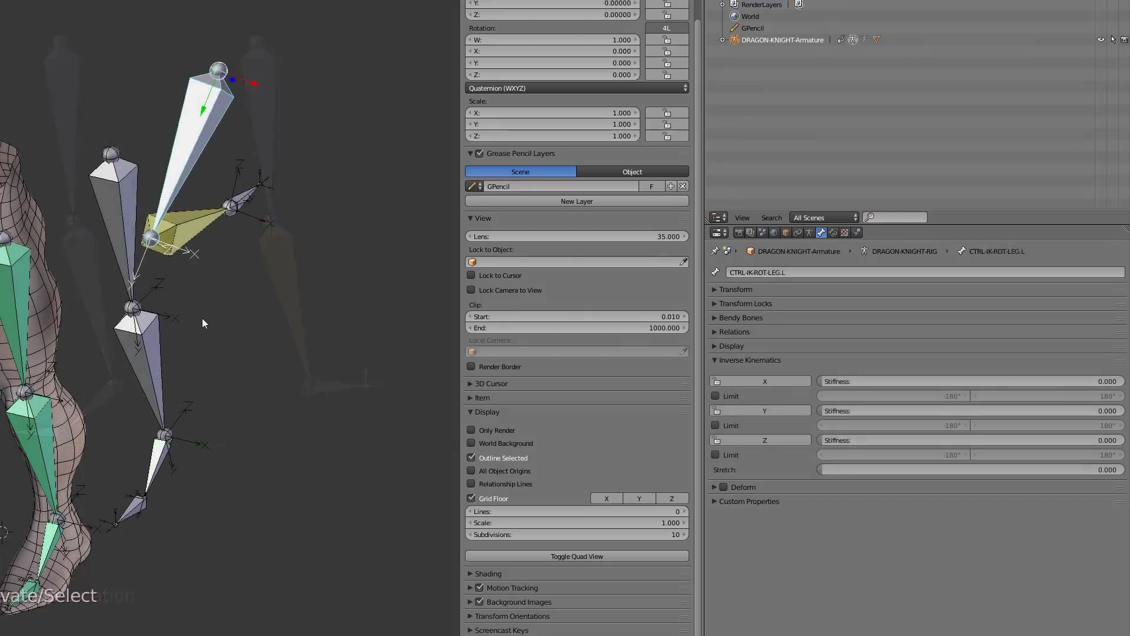
Try rotating CTRL-IK-ROT-LEG.L about Z again with the leg bent to check the knee direction.
{"action": "key", "text": "r"}
{"action": "key", "text": "z"}
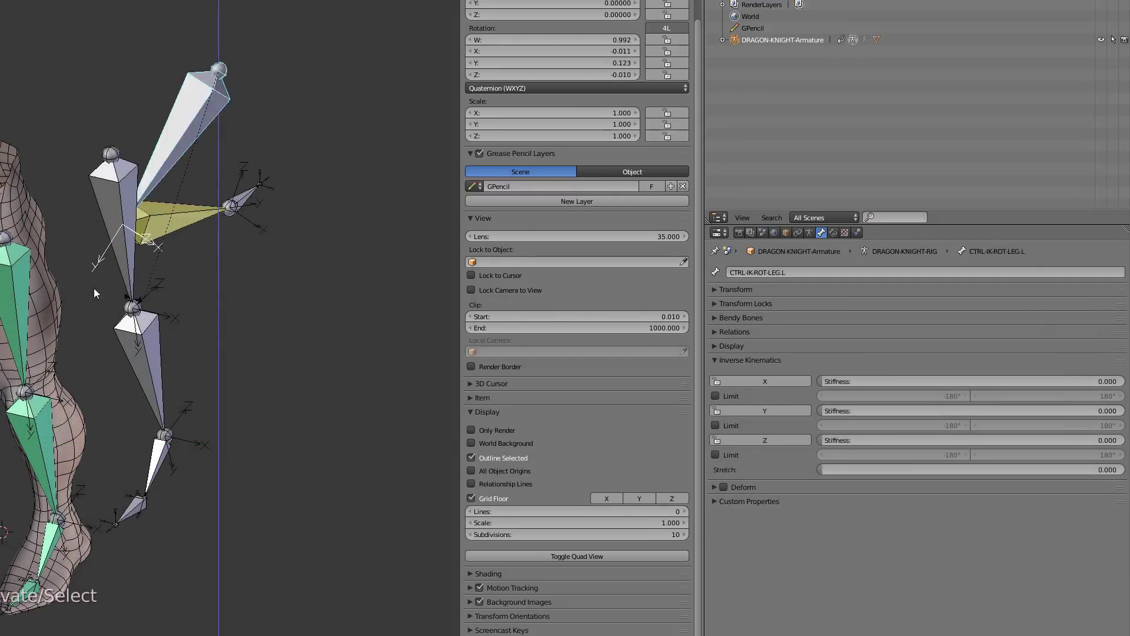
{"action": "right_click", "coordinate": [383, 226]}
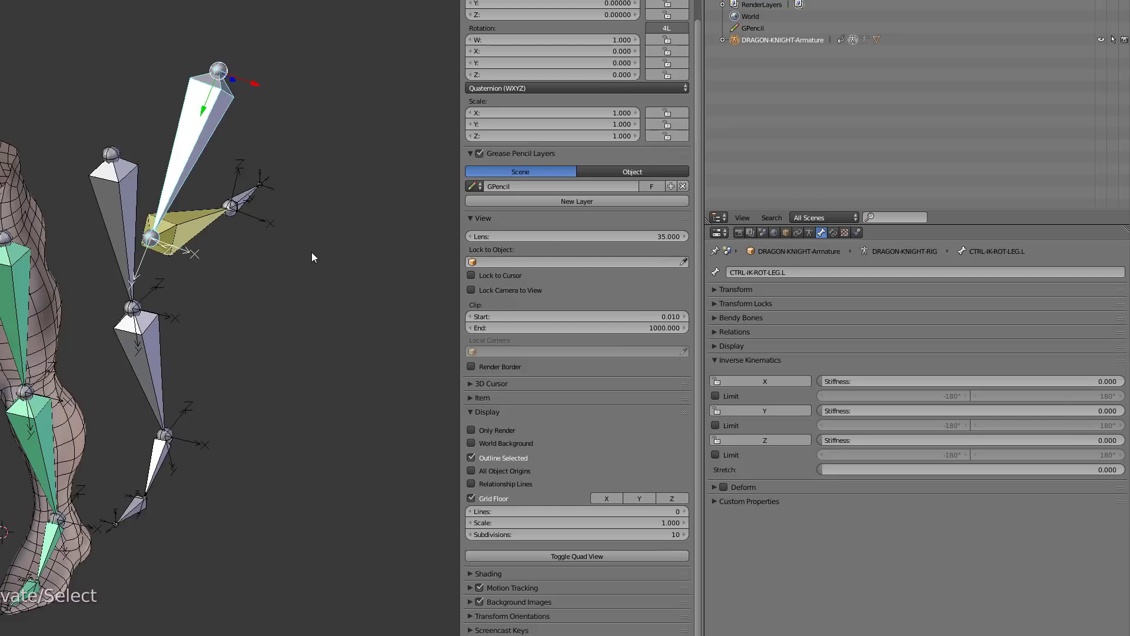
Insert a Location keyframe for CTRL-IK-LEG.L at its cleared position and advance the timeline to a later frame.
{"action": "key", "text": "KP_3"}
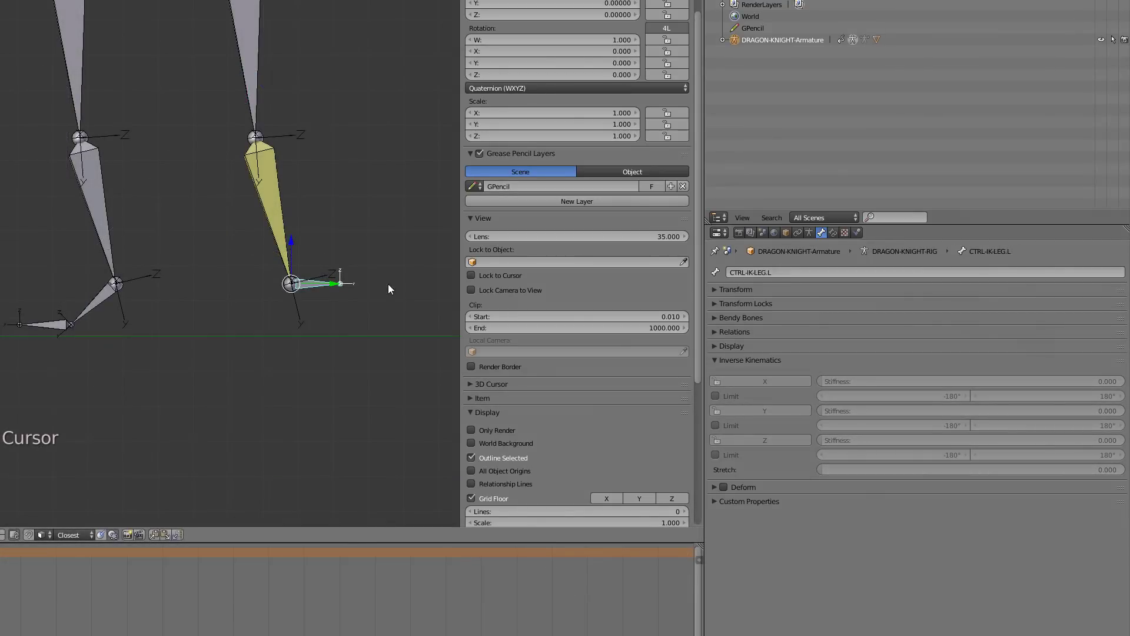
{"action": "key", "text": "alt+g"}
{"action": "key", "text": "i"}
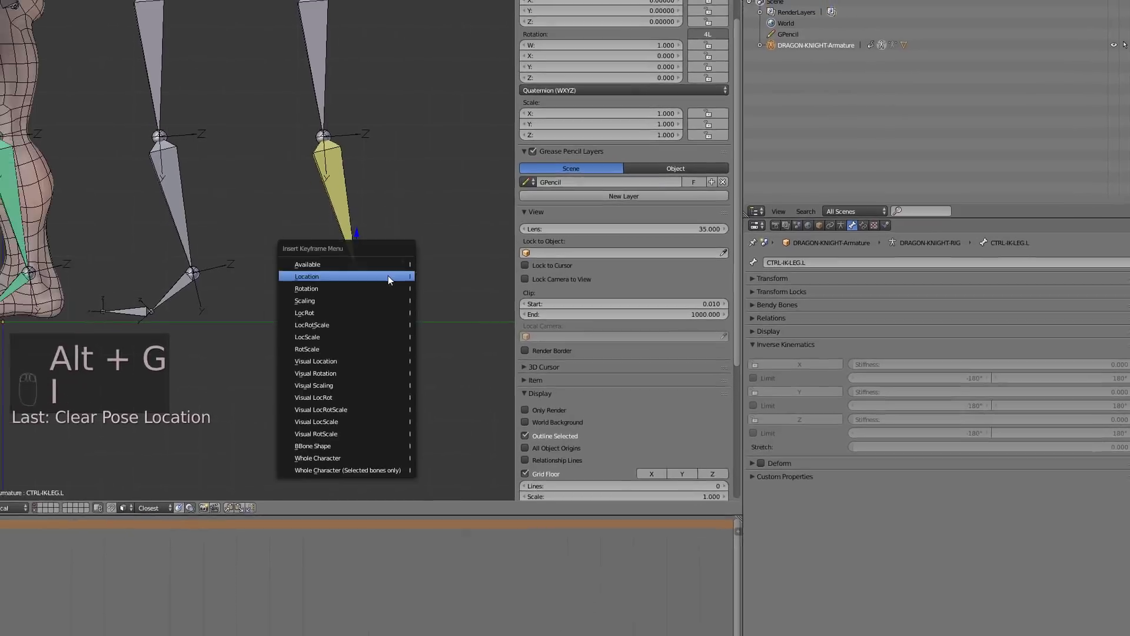
{"action": "left_click", "coordinate": [468, 260]}
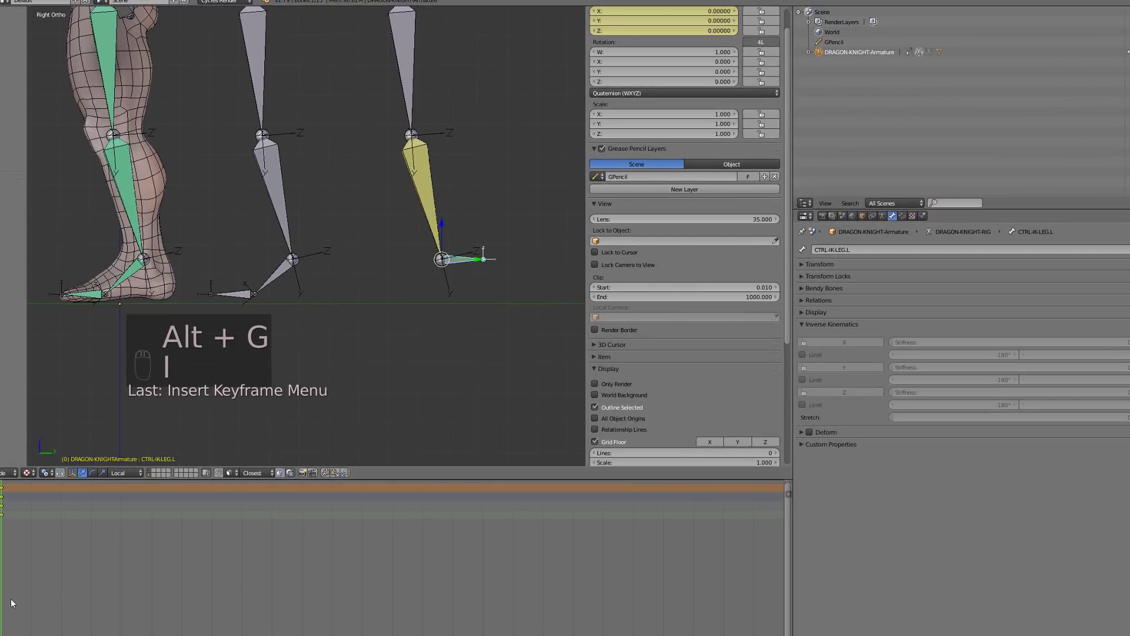
{"action": "left_click_drag", "start_coordinate": [12, 591], "coordinate": [61, 606]}
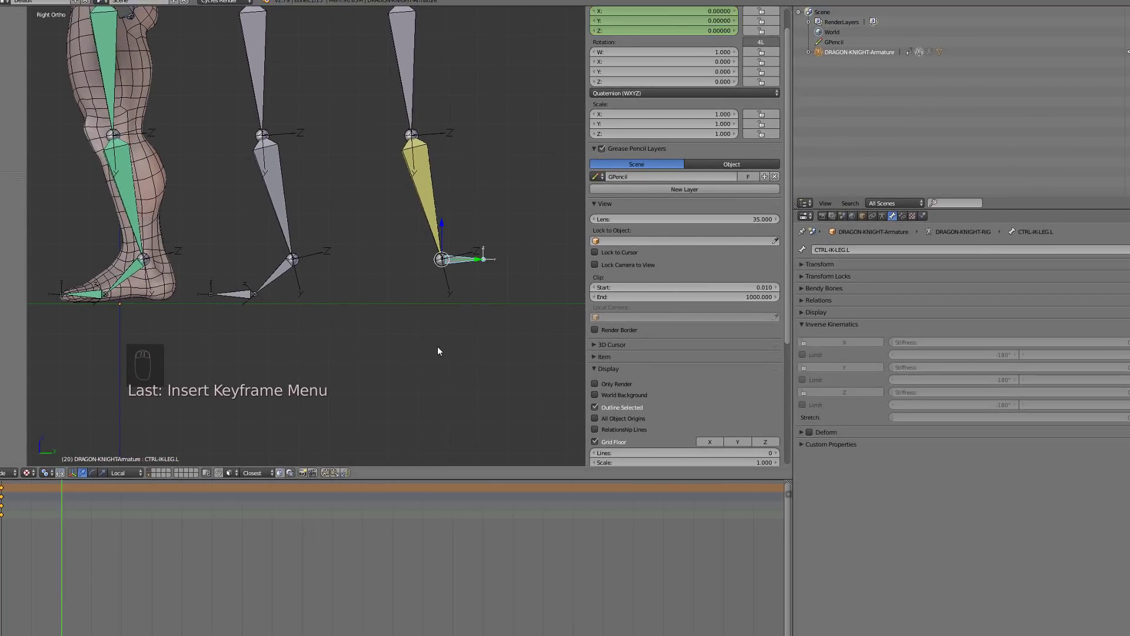
Raise CTRL-IK-LEG.L about 0.30 along Z and insert a Location keyframe at frame 20.
{"action": "key", "text": "g"}
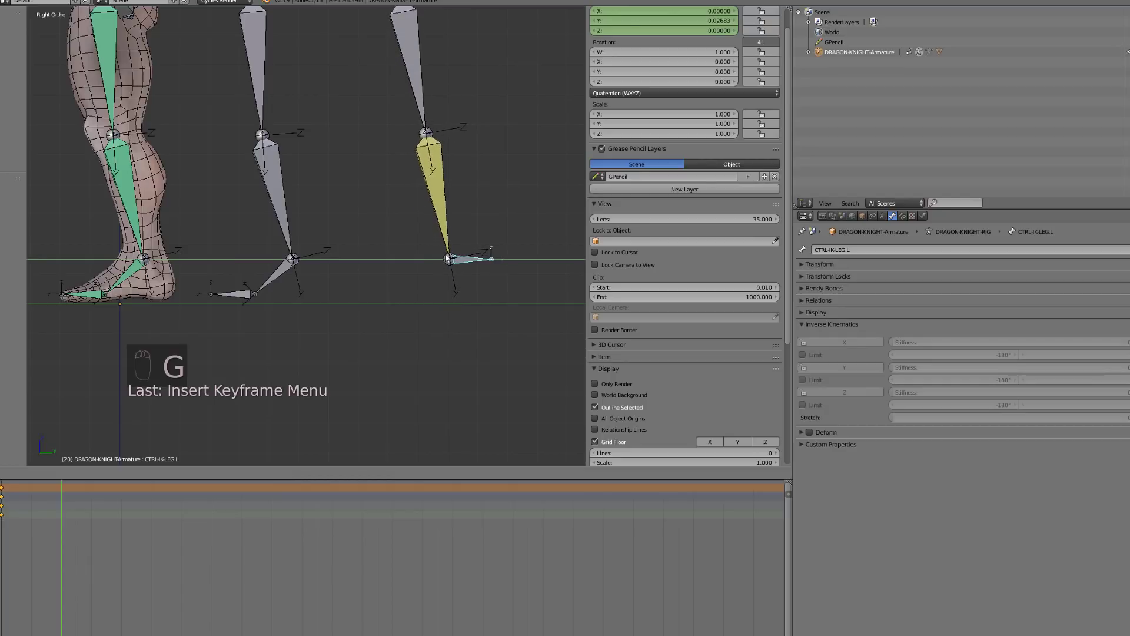
{"action": "key", "text": "z"}
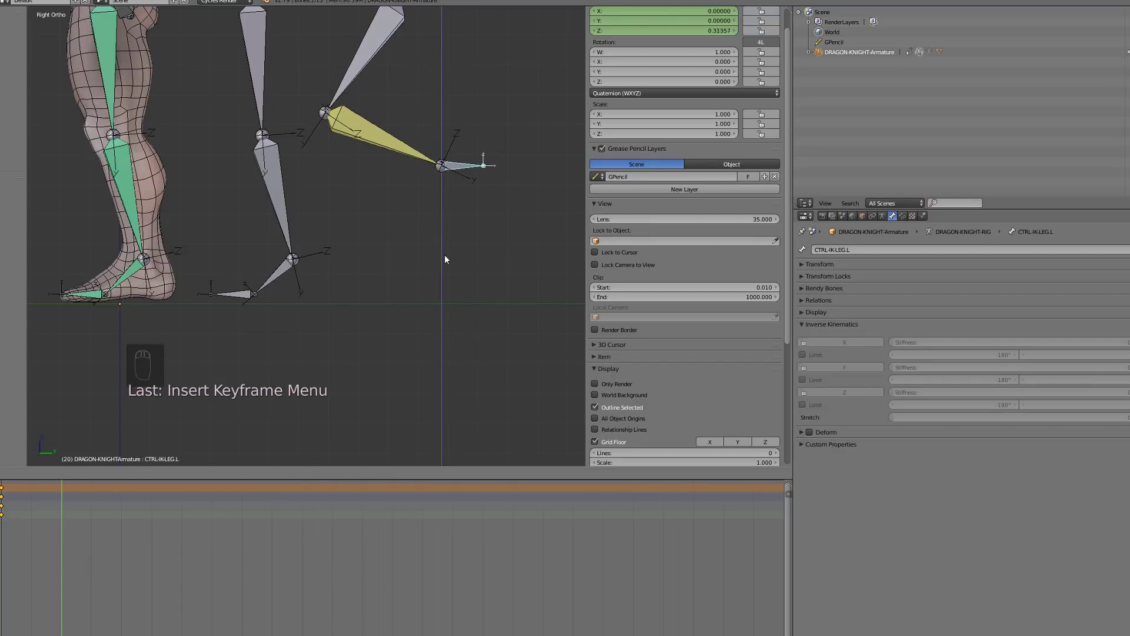
{"action": "left_click", "coordinate": [445, 256]}
{"action": "key", "text": "i"}
{"action": "left_click", "coordinate": [445, 257]}
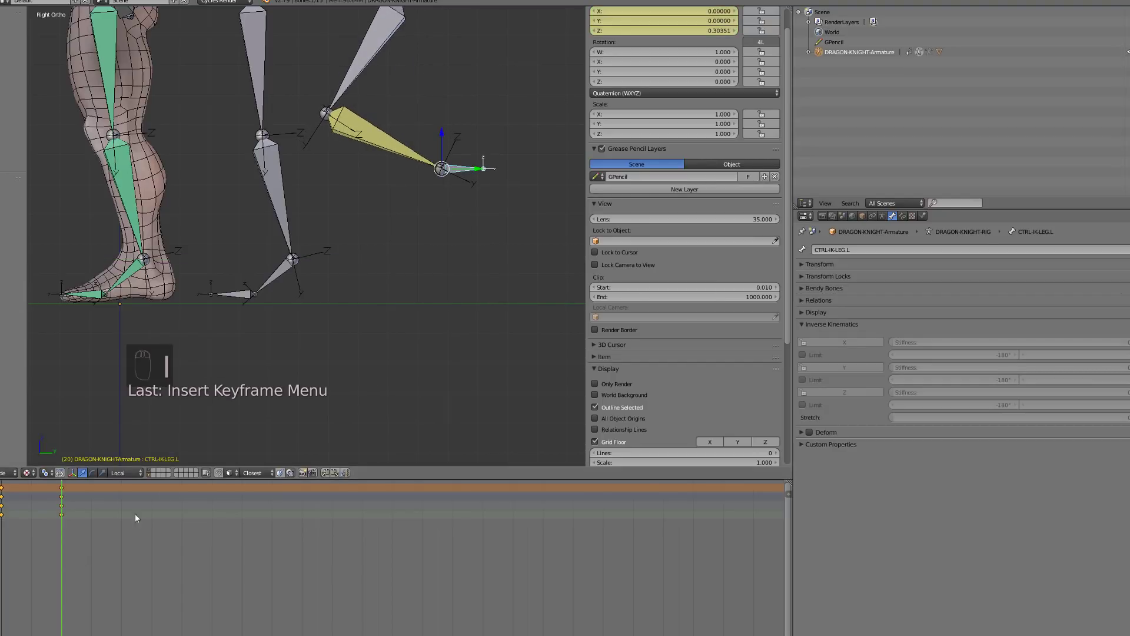
At frame 40, lower CTRL-IK-LEG.L to about 0.092 below its cleared position and insert a Location keyframe.
{"action": "left_click_drag", "start_coordinate": [79, 574], "coordinate": [122, 594]}
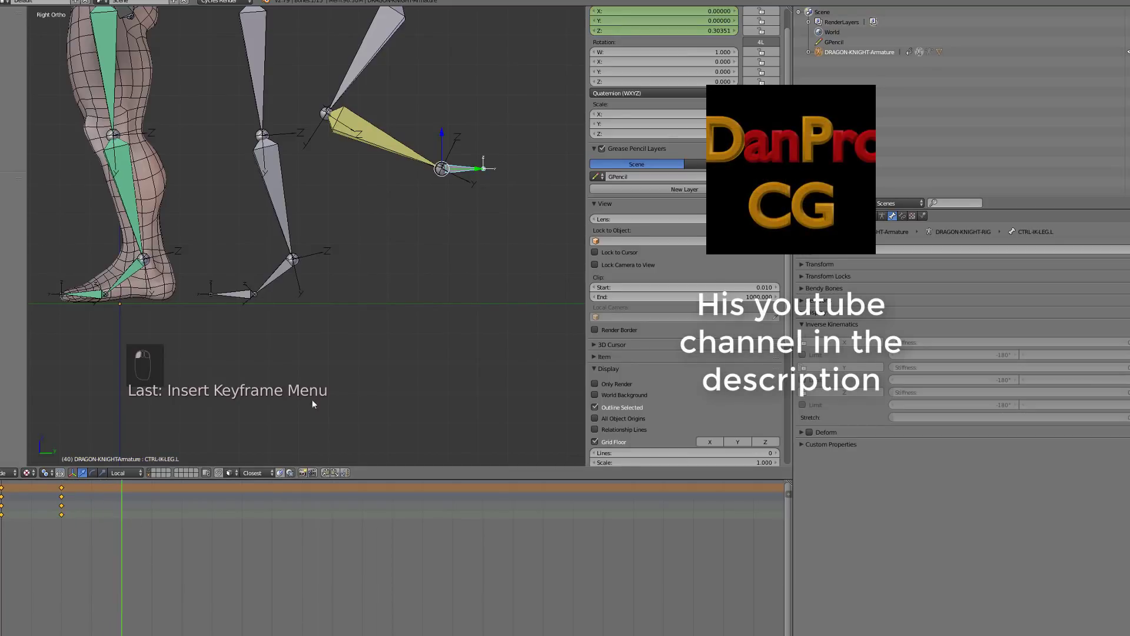
{"action": "key", "text": "alt+g"}
{"action": "key", "text": "i"}
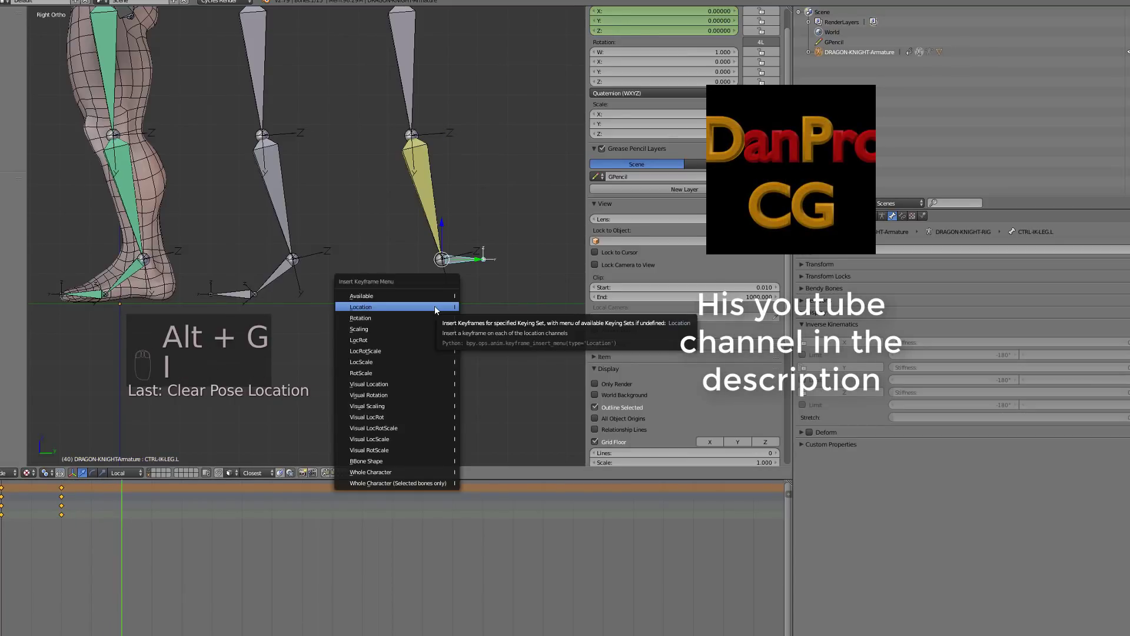
{"action": "left_click", "coordinate": [436, 308]}
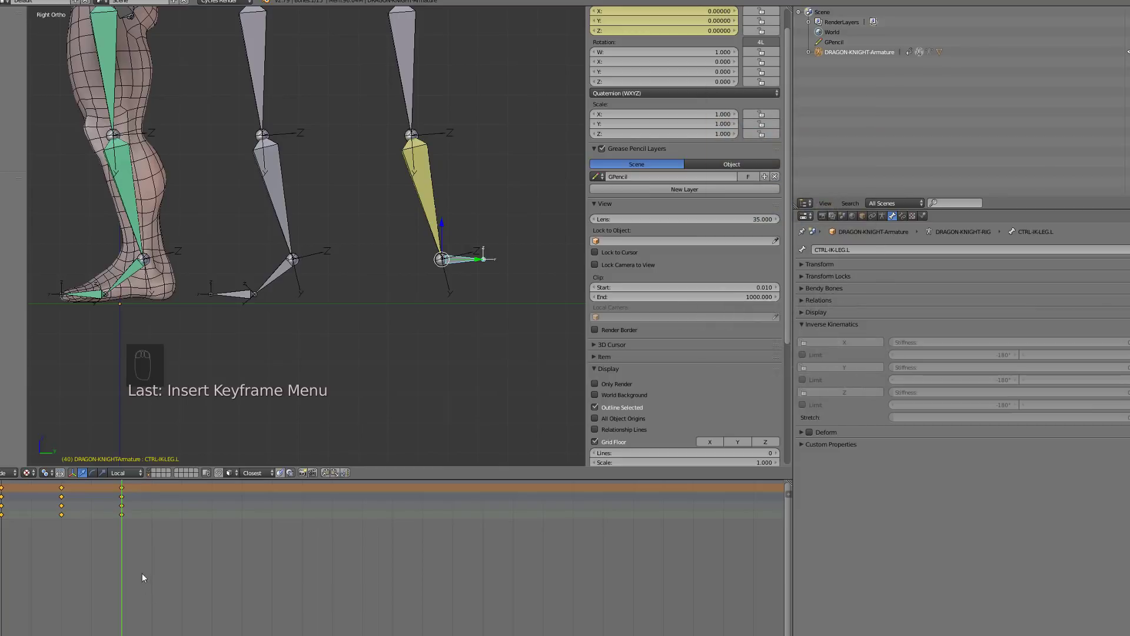
{"action": "key", "text": "g"}
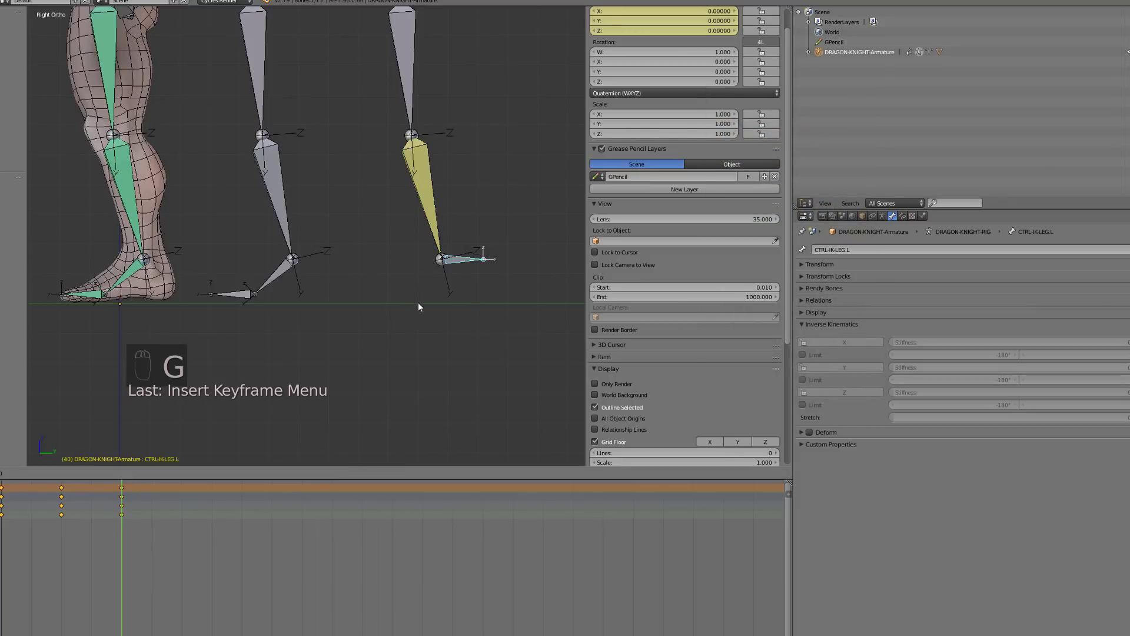
{"action": "left_click", "coordinate": [412, 331]}
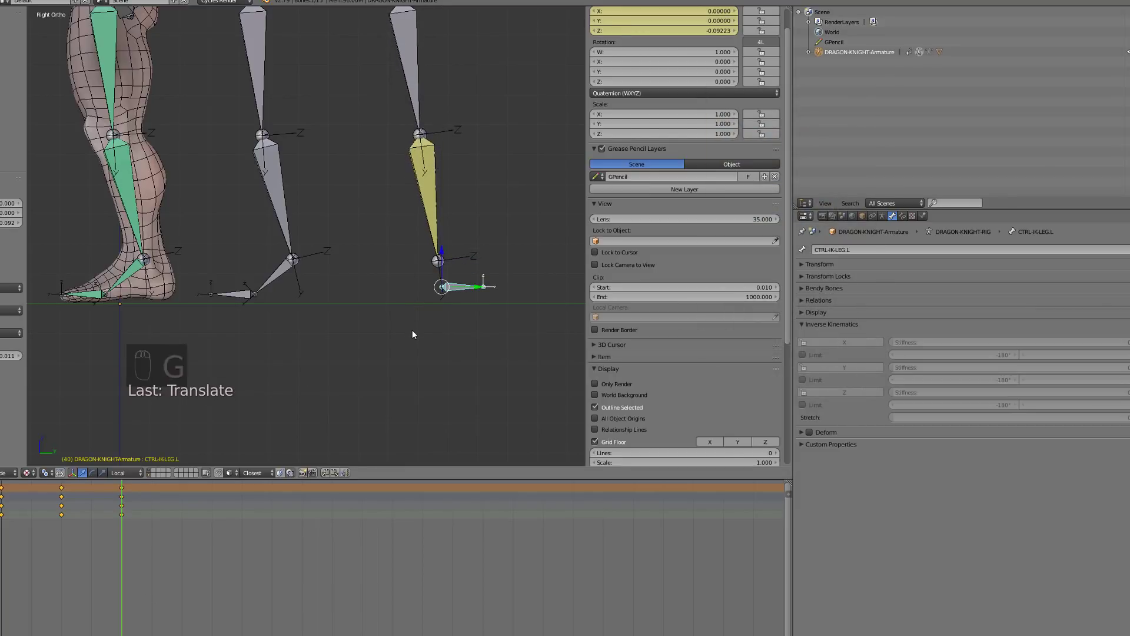
{"action": "key", "text": "i"}
{"action": "left_click", "coordinate": [412, 331]}
At frame 60, clear the pose location of CTRL-IK-LEG.L and insert a Location keyframe.
{"action": "left_click_drag", "start_coordinate": [152, 549], "coordinate": [181, 553]}
{"action": "key", "text": "alt+g"}
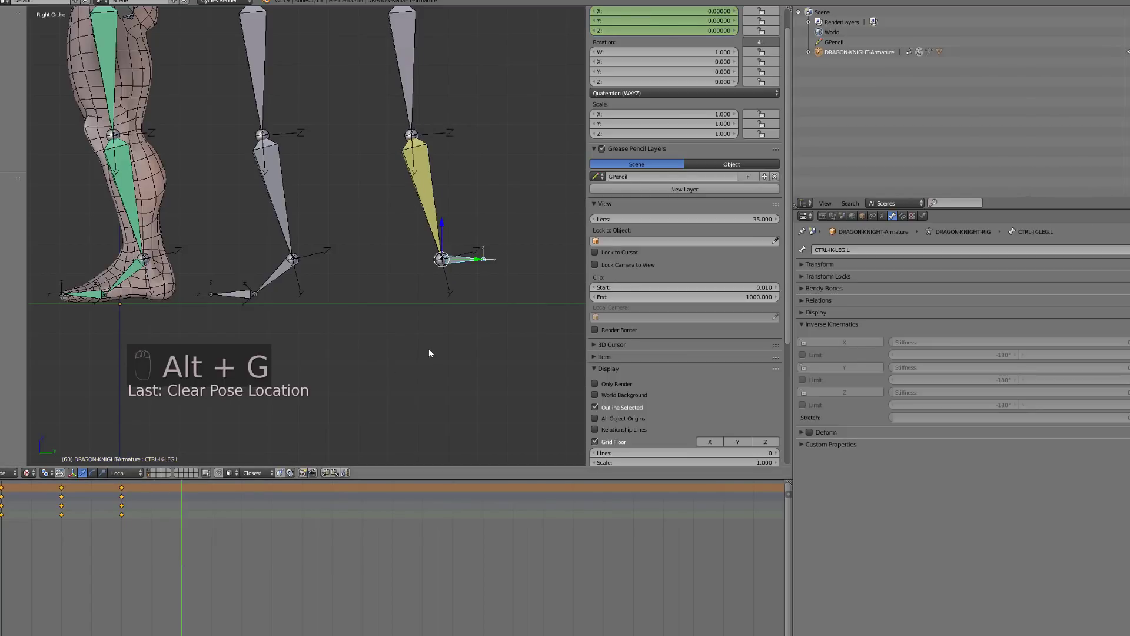
{"action": "key", "text": "i"}
{"action": "left_click", "coordinate": [429, 347]}
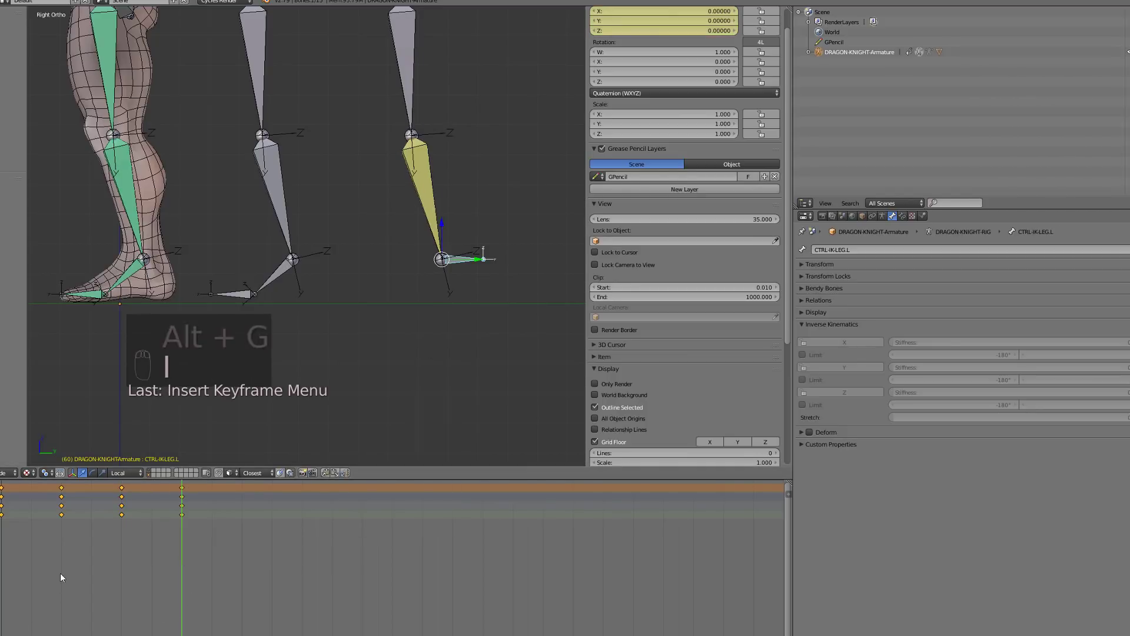
Show the keys of CTRL-IK-LEG.L in the Graph Editor, isolate its Z Location curve and play back the animation.
{"action": "key", "text": "a"}
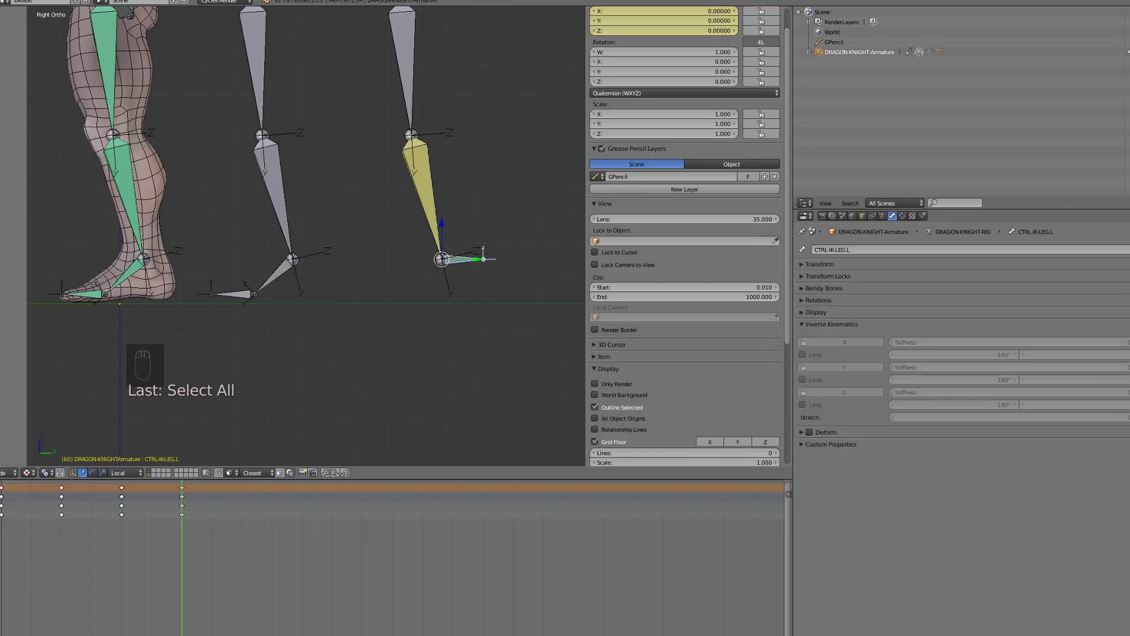
{"action": "key", "text": "shift+F6"}
{"action": "middle_click_drag", "start_coordinate": [298, 609], "coordinate": [294, 581]}
{"action": "scroll", "coordinate": [216, 584], "scroll_direction": "up", "scroll_amount": 1}
{"action": "middle_click_drag", "start_coordinate": [121, 568], "coordinate": [116, 575]}
{"action": "left_click", "coordinate": [104, 579]}
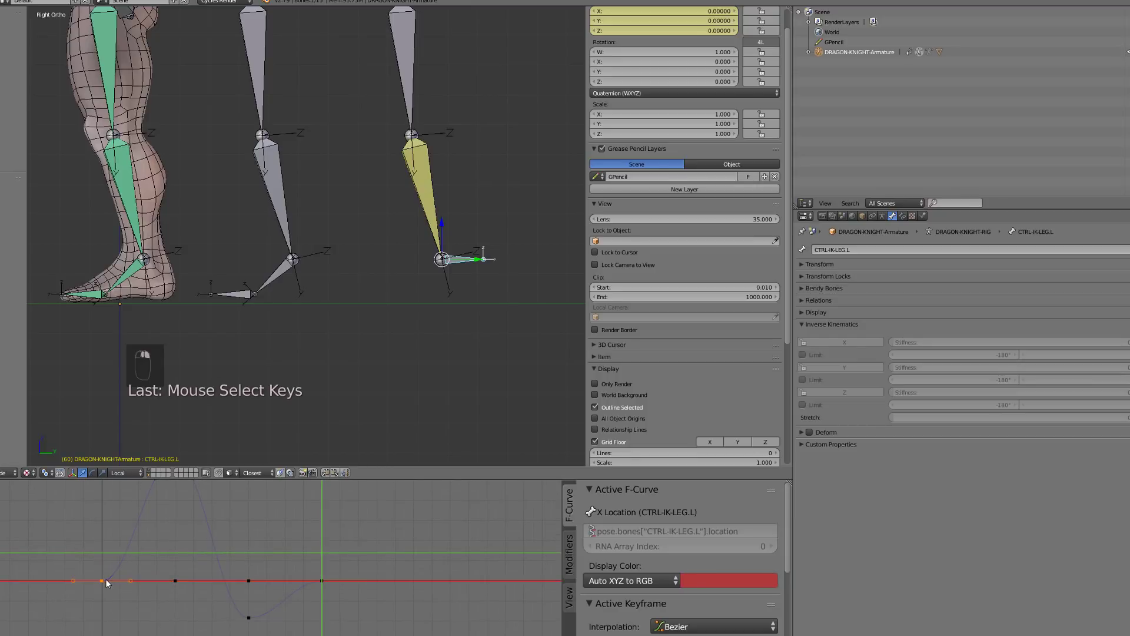
{"action": "left_click", "coordinate": [250, 617]}
{"action": "key", "text": "shift+h"}
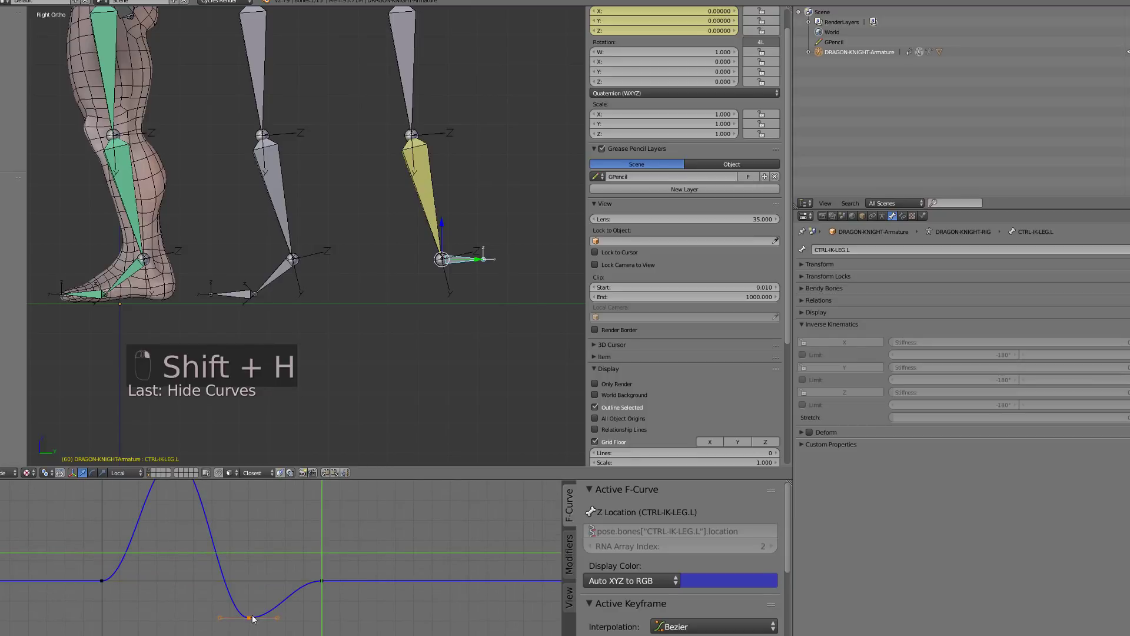
{"action": "key", "text": "alt+a"}
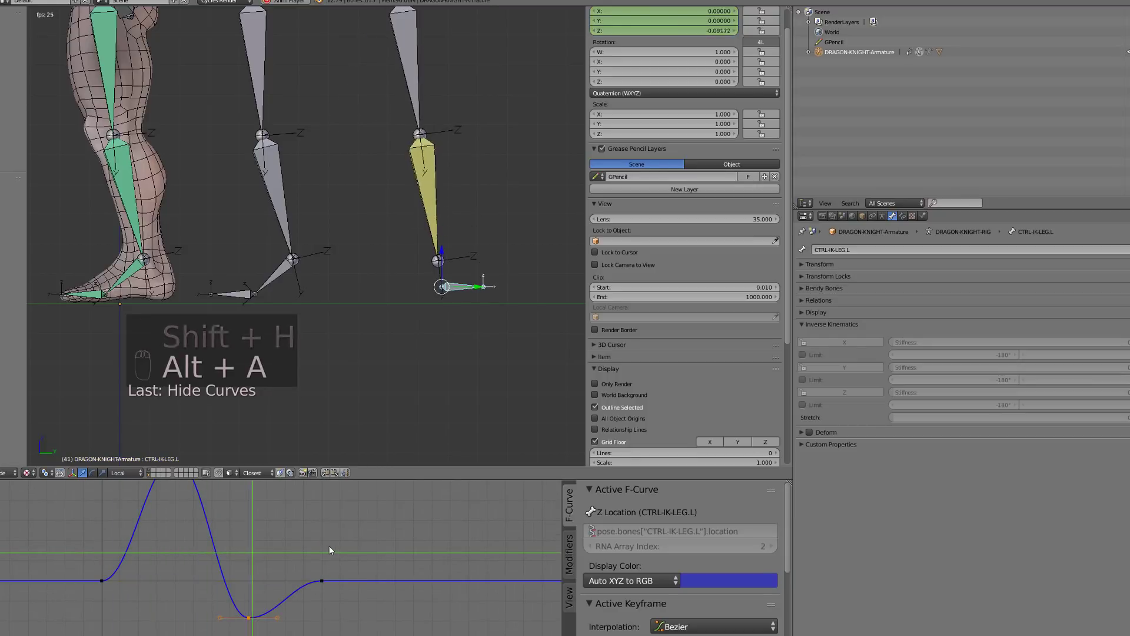
{"action": "key", "text": "alt+a"}
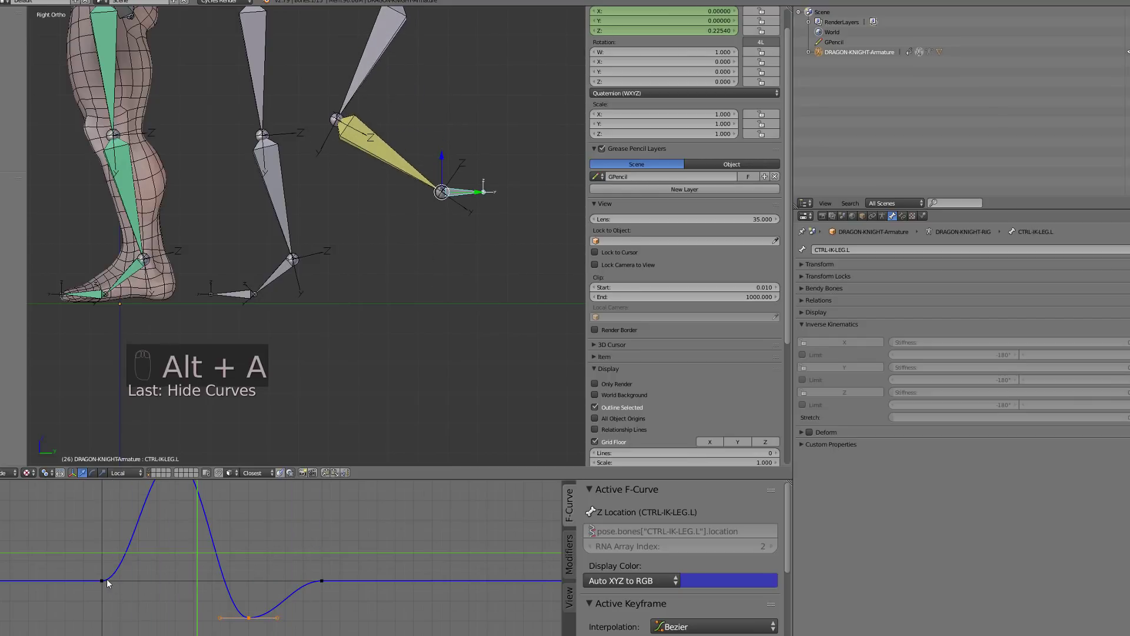
With the animation playing, change the handle type of the Z Location curve's first and last keyframes and rotate their handles to slope upward.
{"action": "left_click", "coordinate": [103, 579]}
{"action": "key", "text": "alt+a"}
{"action": "right_click", "coordinate": [323, 592], "text": "shift"}
{"action": "key", "text": "g"}
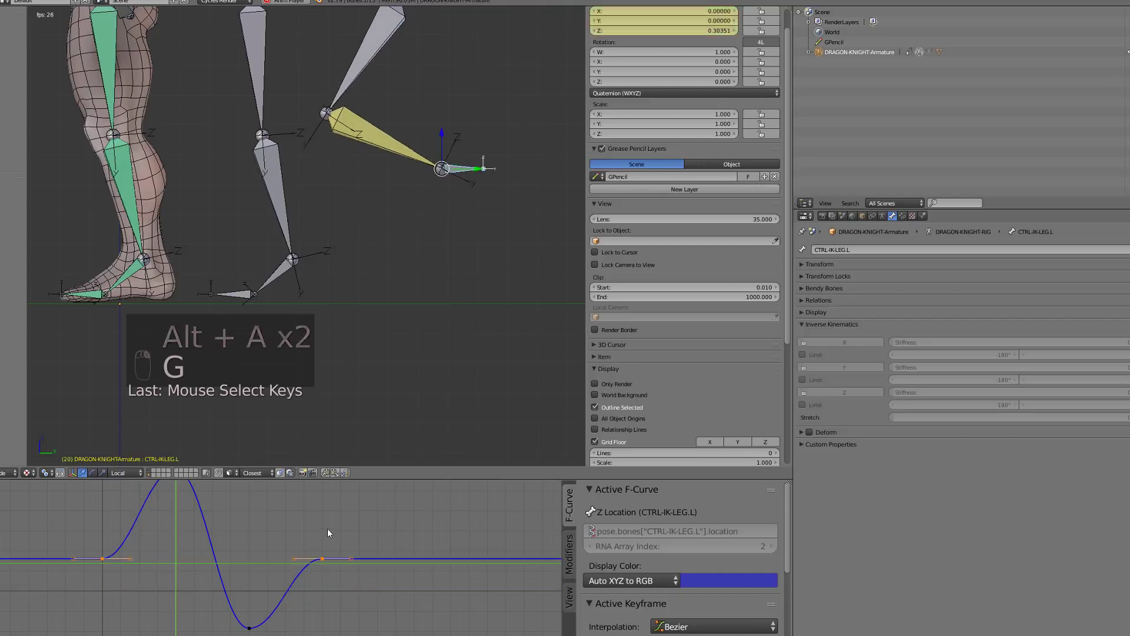
{"action": "left_click", "coordinate": [328, 518]}
{"action": "key", "text": "v"}
{"action": "left_click", "coordinate": [372, 559]}
{"action": "key", "text": "r"}
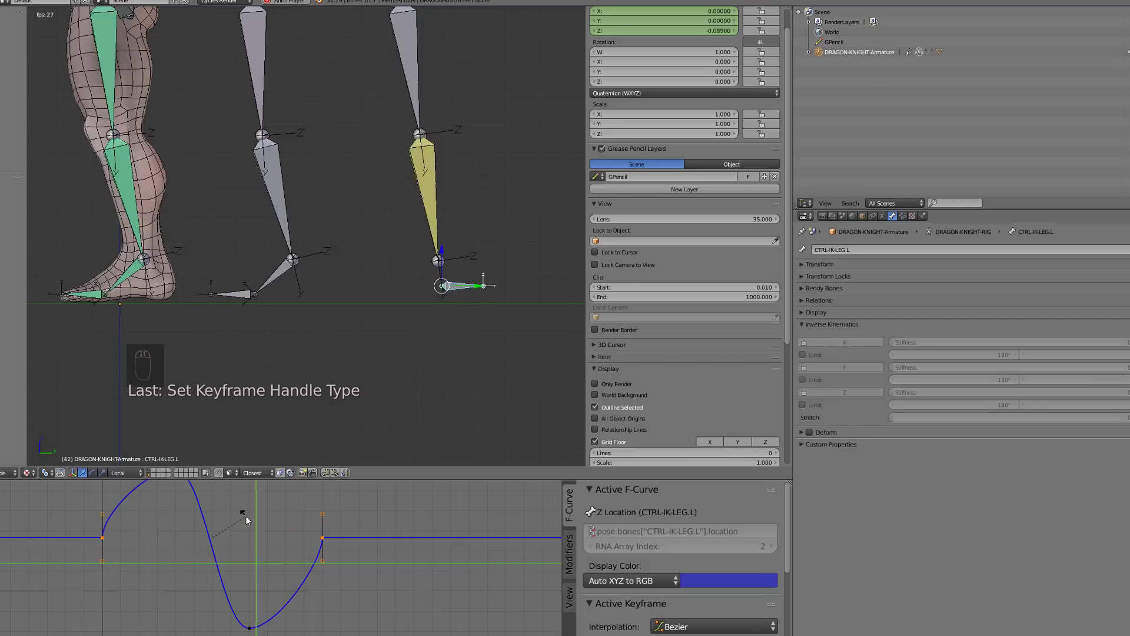
{"action": "key", "text": "r"}
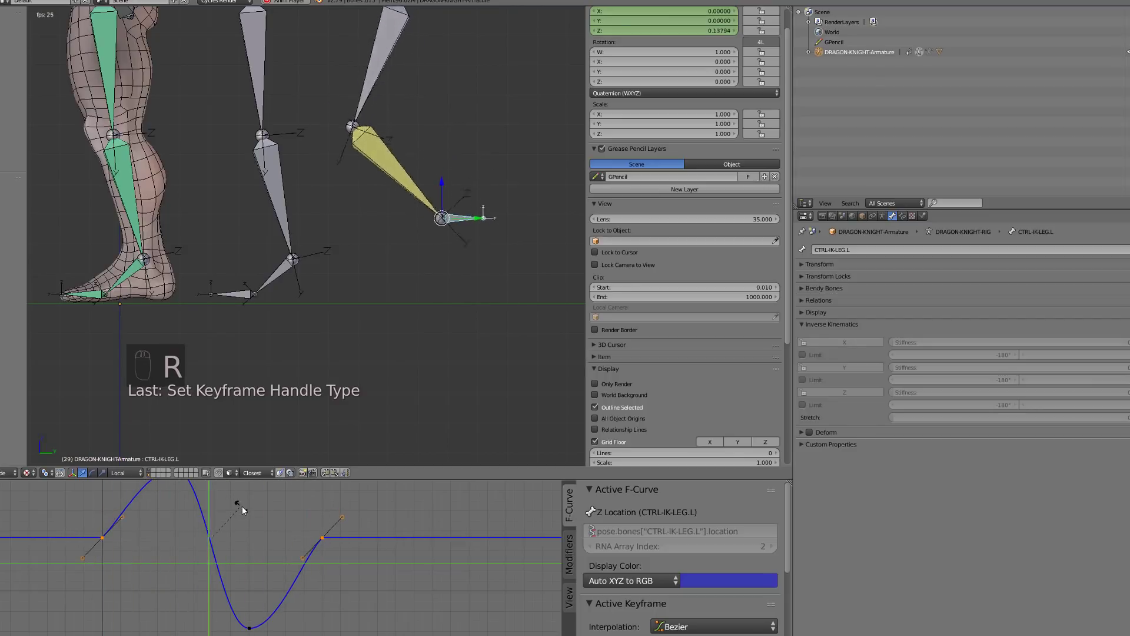
{"action": "left_click", "coordinate": [126, 540]}
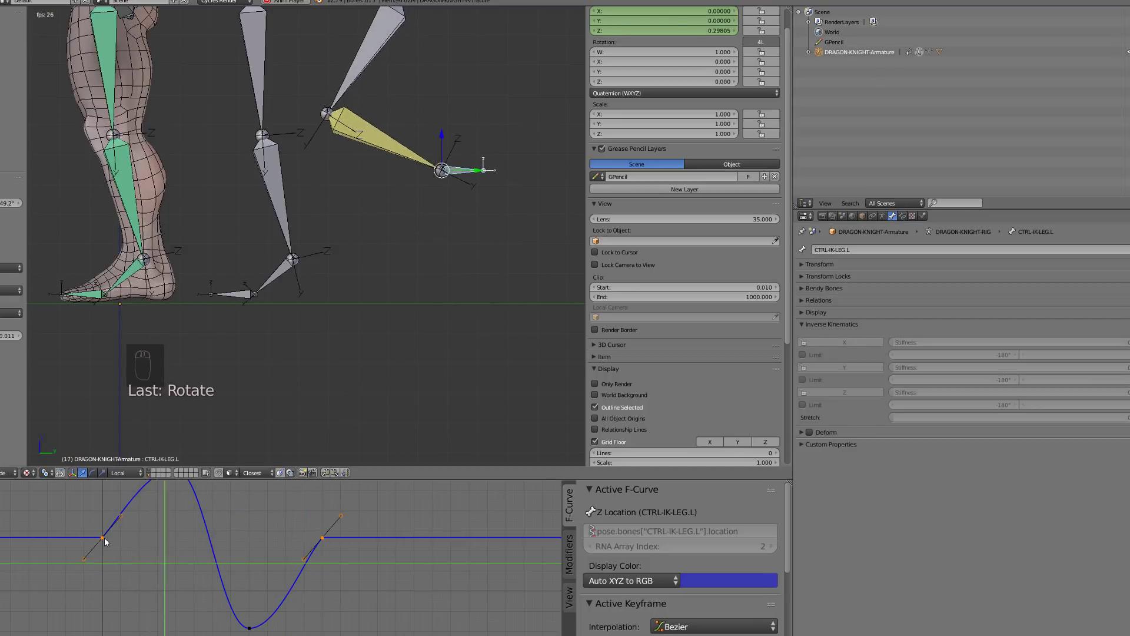
Try duplicating the first keyframe of the Z Location curve and undo the change.
{"action": "right_click", "coordinate": [106, 542]}
{"action": "key", "text": "shift+d"}
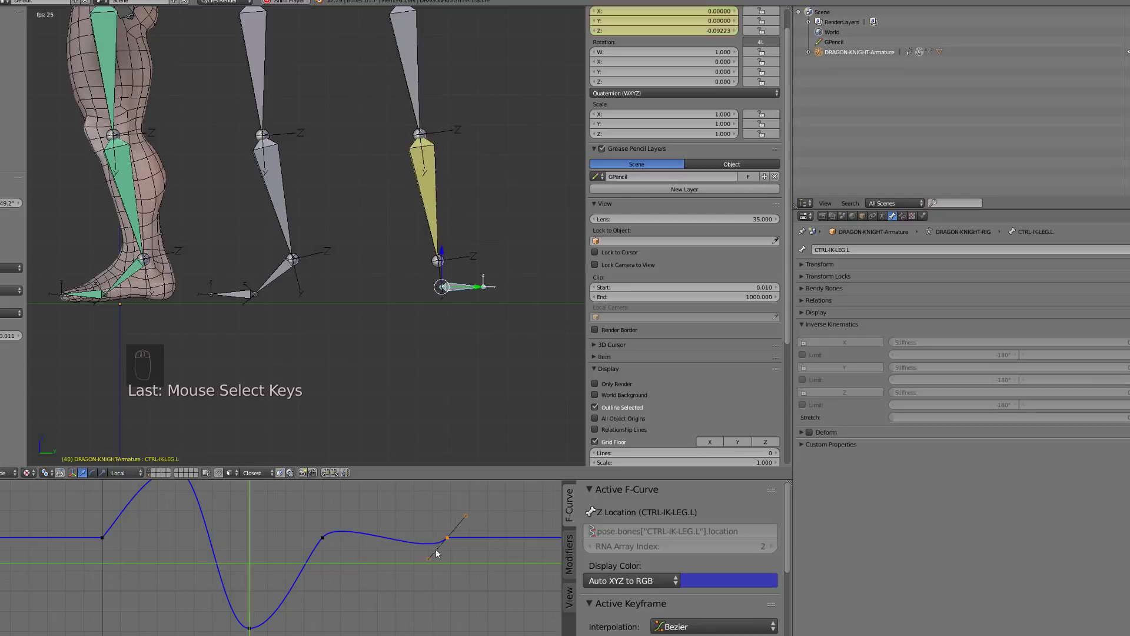
{"action": "left_click", "coordinate": [315, 550]}
{"action": "key", "text": "ctrl+z"}
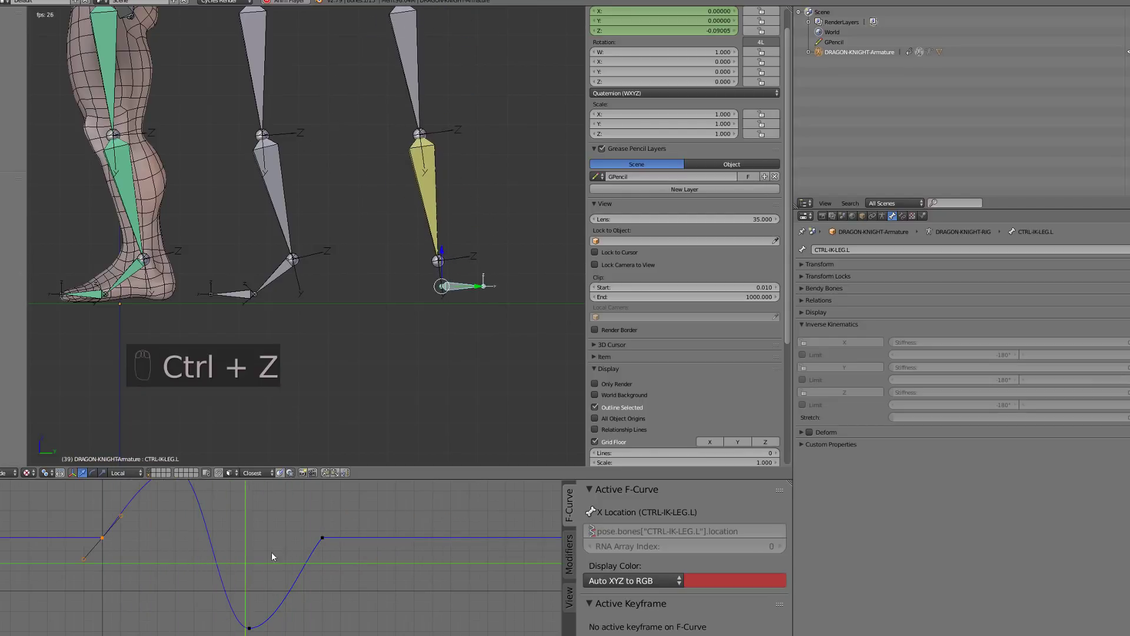
Match the Z Location curve's end keyframes by duplicating the first onto the last, rotating its handles steeper and duplicating it back.
{"action": "key", "text": "shift+d"}
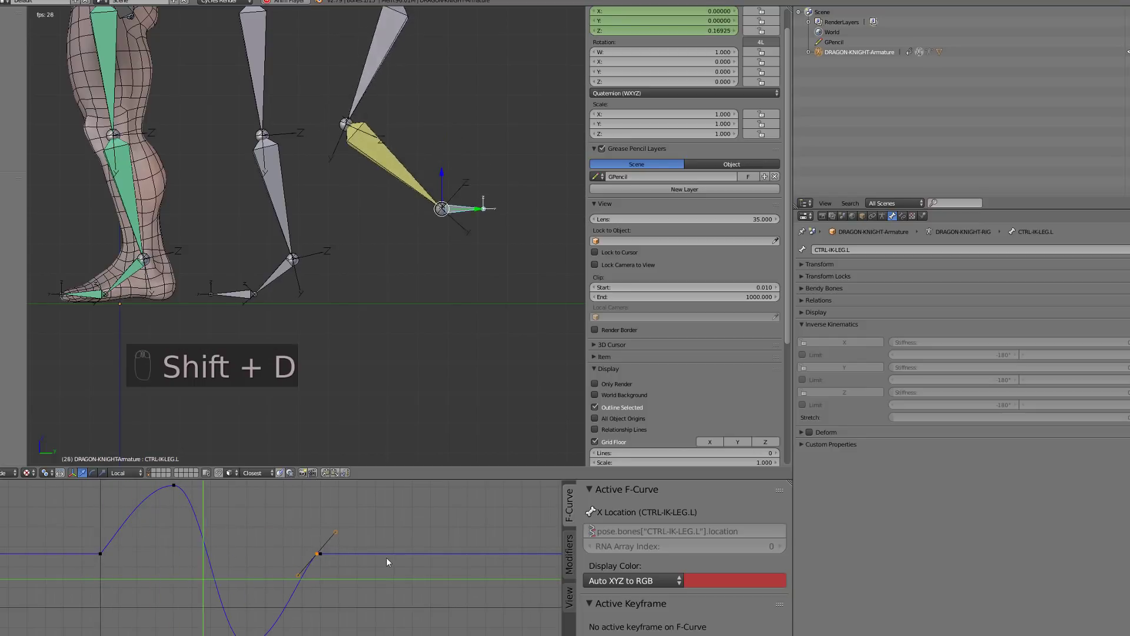
{"action": "left_click", "coordinate": [390, 557]}
{"action": "key", "text": "r"}
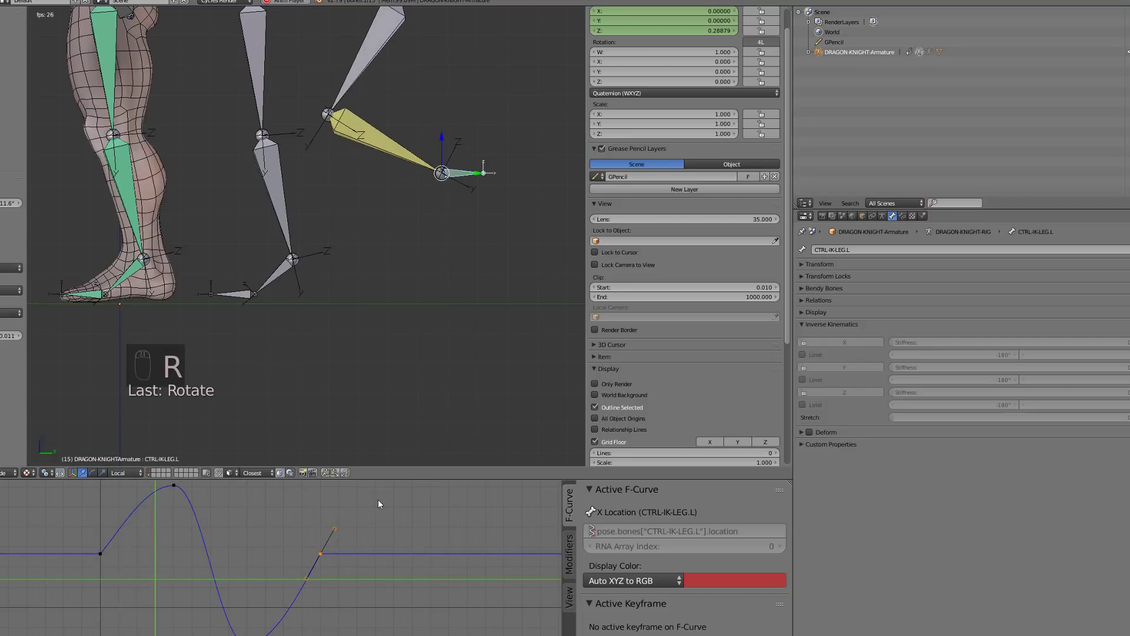
{"action": "key", "text": "shift+d"}
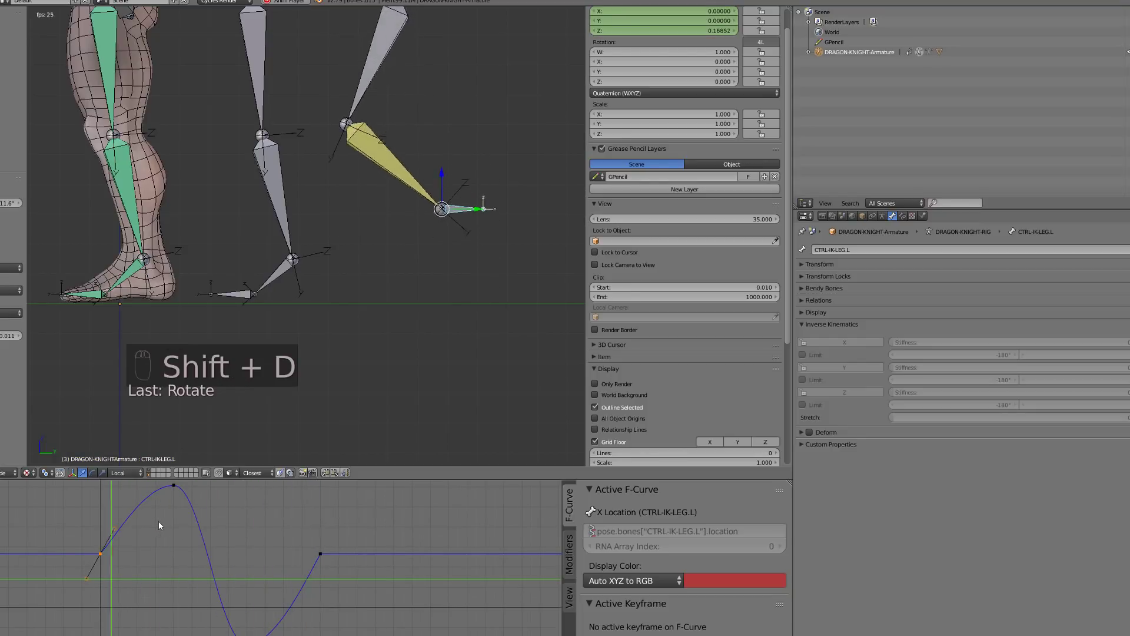
{"action": "left_click", "coordinate": [158, 521]}
Move the Z Location curve's peak about 5 frames earlier and 0.05 lower, and raise its lowest keyframe about 0.031.
{"action": "left_click", "coordinate": [163, 488]}
{"action": "key", "text": "g"}
{"action": "left_click", "coordinate": [204, 515]}
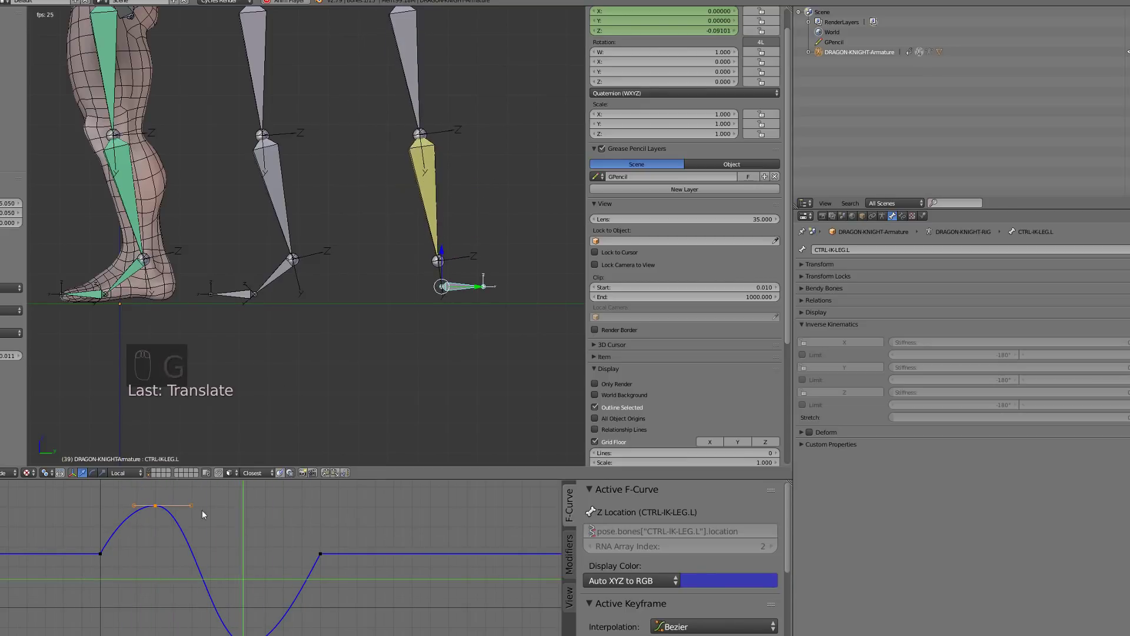
{"action": "left_click", "coordinate": [243, 631]}
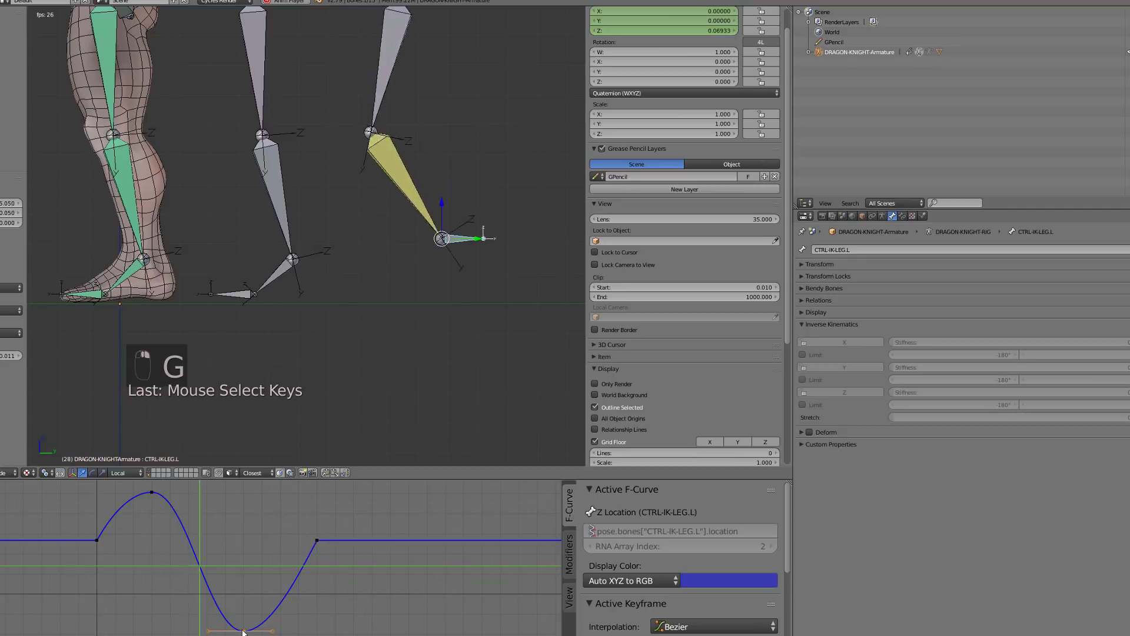
{"action": "key", "text": "g"}
{"action": "left_click", "coordinate": [245, 497]}
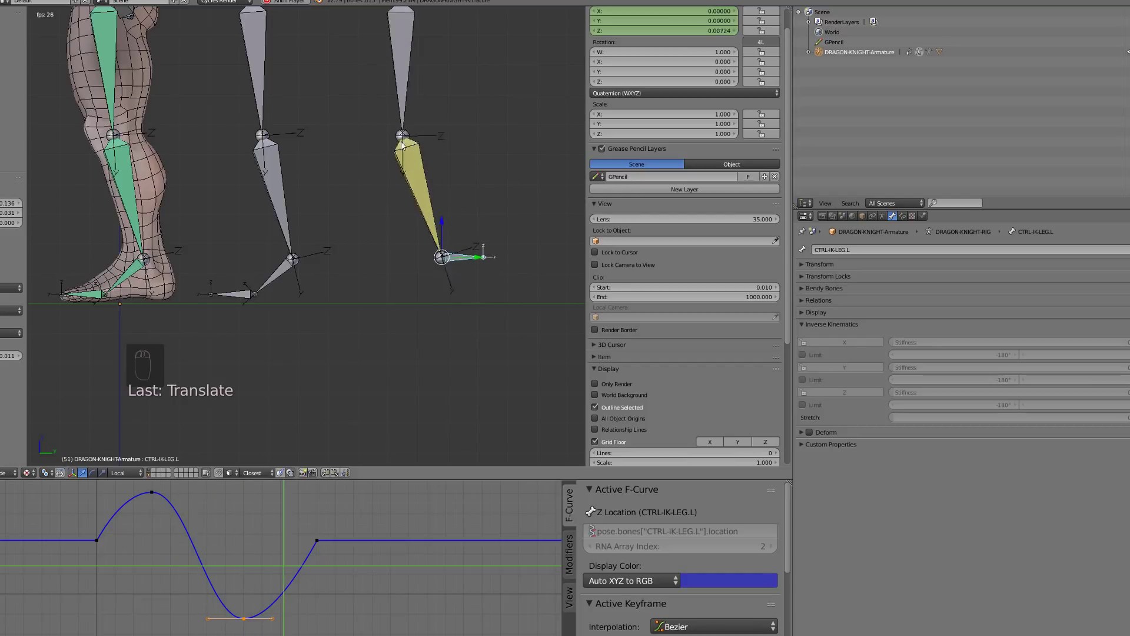
Add a Copy Rotation constraint to TGT-LEG.L that targets the upper leg bone of the IK chain.
{"action": "scroll", "coordinate": [400, 141], "scroll_direction": "up", "scroll_amount": 1}
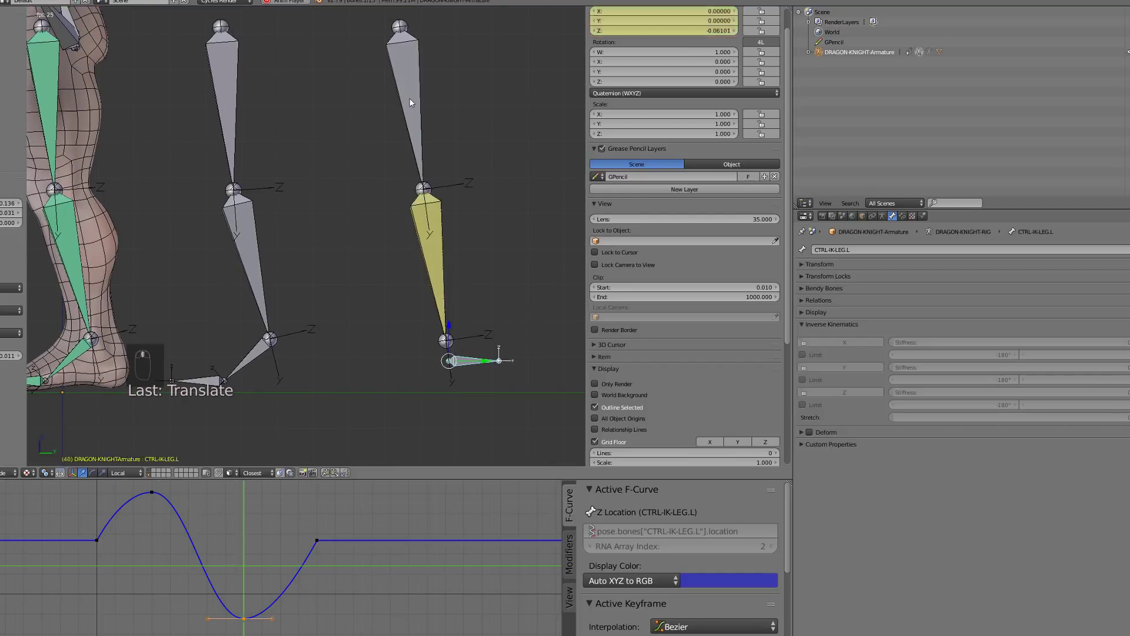
{"action": "right_click", "coordinate": [409, 98]}
{"action": "right_click", "coordinate": [231, 108], "text": "shift"}
{"action": "key", "text": "ctrl+shift+c"}
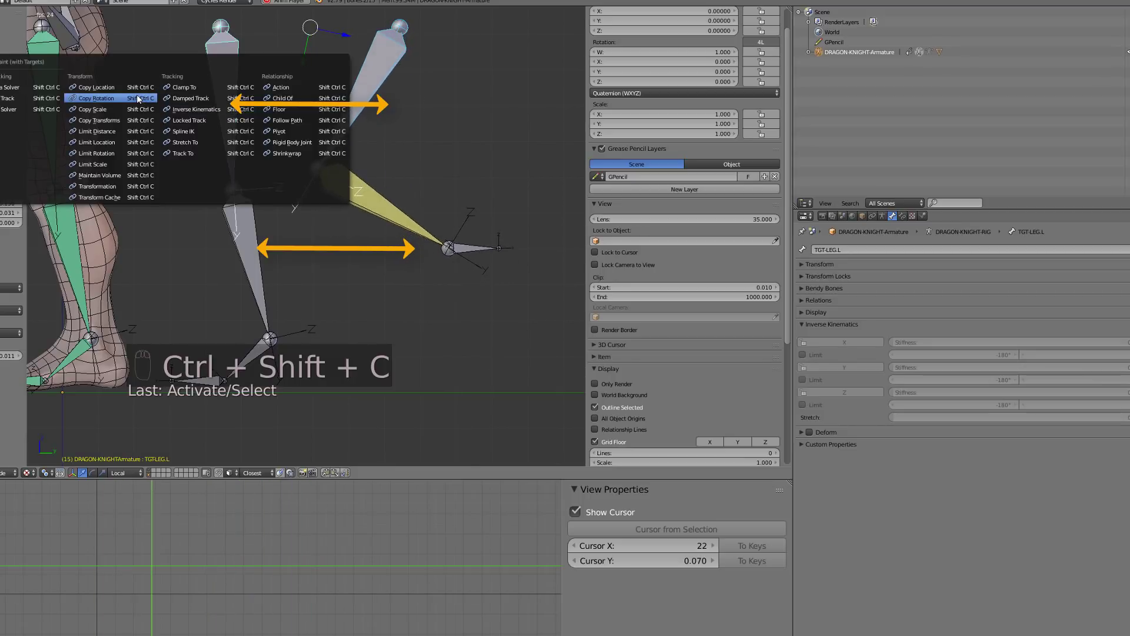
{"action": "left_click", "coordinate": [229, 109]}
Add a Copy Rotation constraint to TGT-SHIN.L that targets MCH-IK-SHIN.L.
{"action": "right_click", "coordinate": [444, 231]}
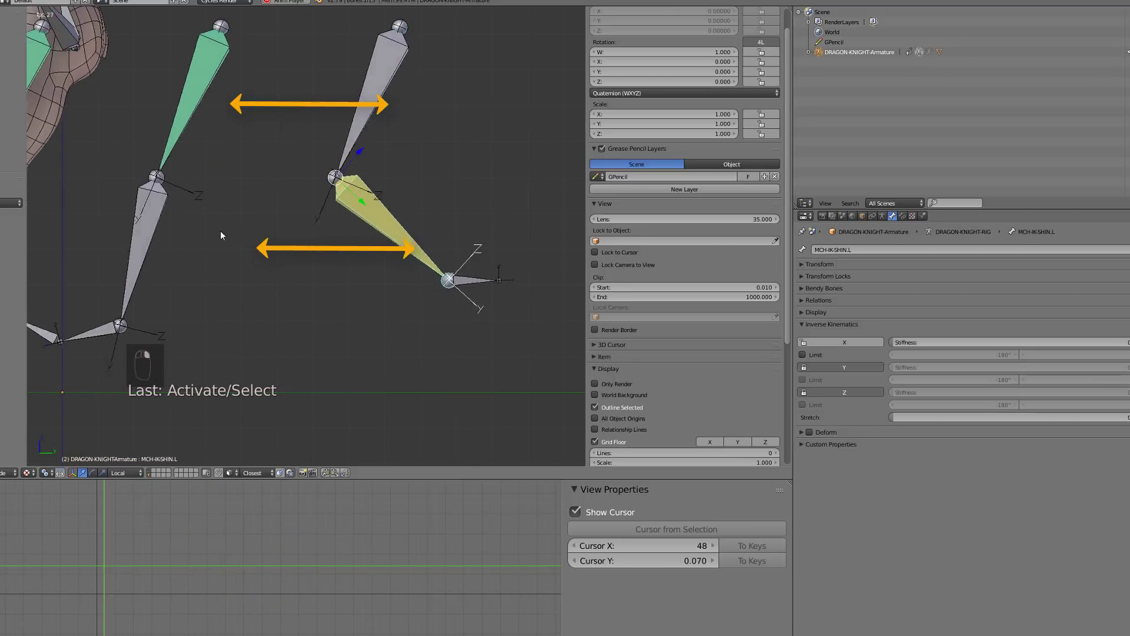
{"action": "right_click", "coordinate": [269, 281], "text": "shift"}
{"action": "key", "text": "ctrl+shift+c"}
{"action": "left_click", "coordinate": [269, 281]}
Examine the knee motion on the mesh with Only Render temporarily enabled, and stop the playback.
{"action": "scroll", "coordinate": [270, 290], "scroll_direction": "down", "scroll_amount": 3}
{"action": "middle_click_drag", "start_coordinate": [230, 294], "coordinate": [298, 299], "text": "shift"}
{"action": "scroll", "coordinate": [298, 298], "scroll_direction": "up", "scroll_amount": 3}
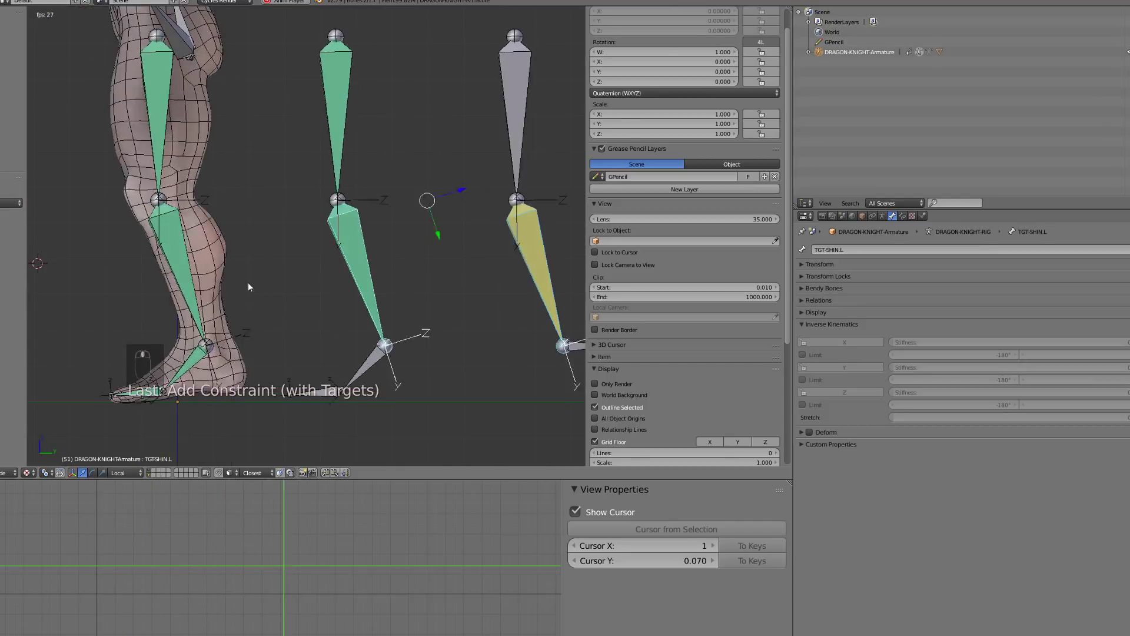
{"action": "left_click", "coordinate": [595, 383]}
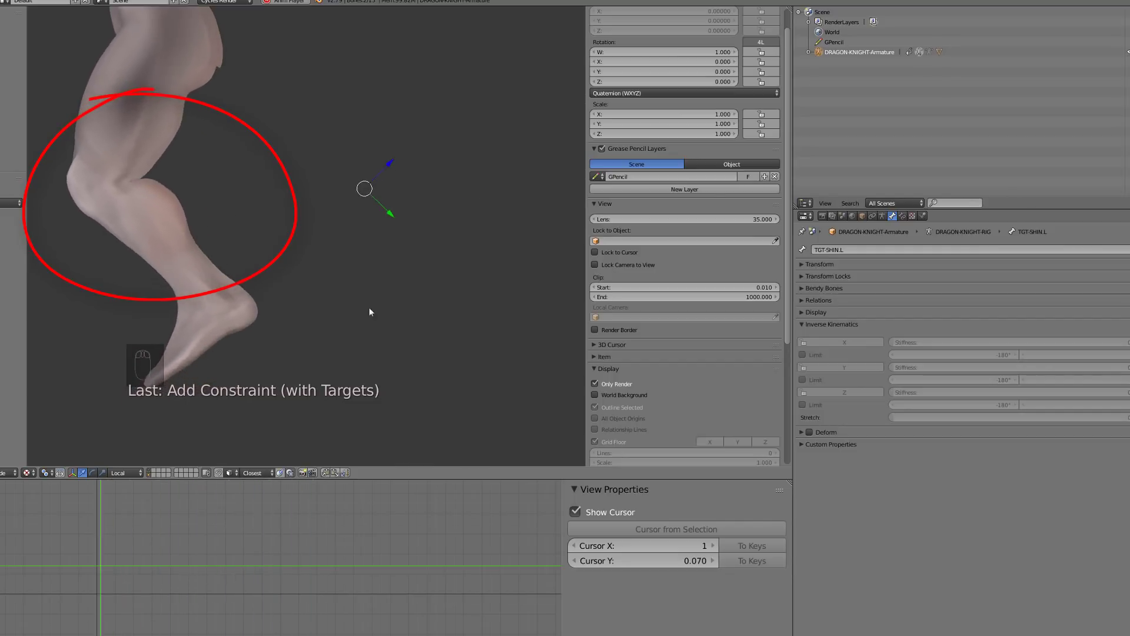
{"action": "left_click", "coordinate": [595, 384]}
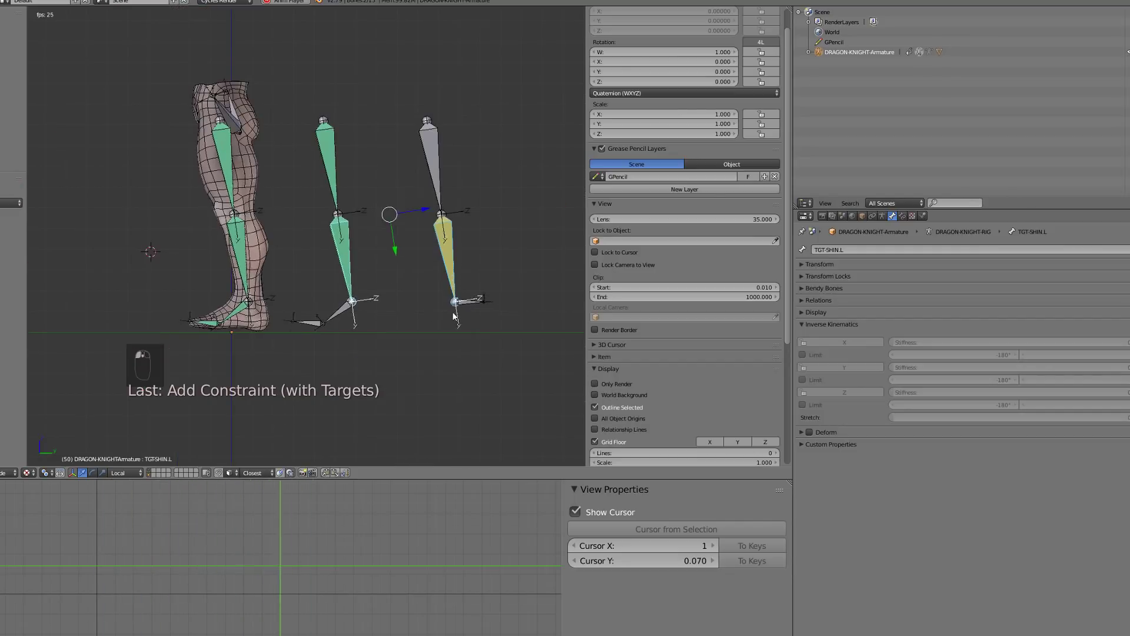
{"action": "key", "text": "alt+a"}
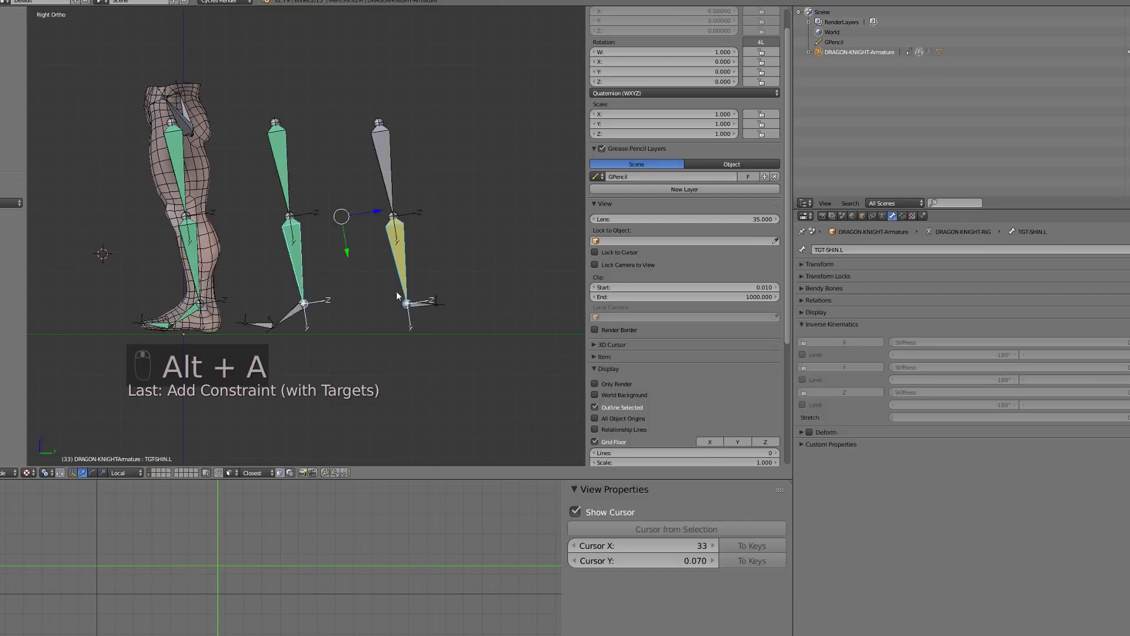
{"action": "left_click", "coordinate": [902, 217]}
{"action": "left_click", "coordinate": [893, 216]}
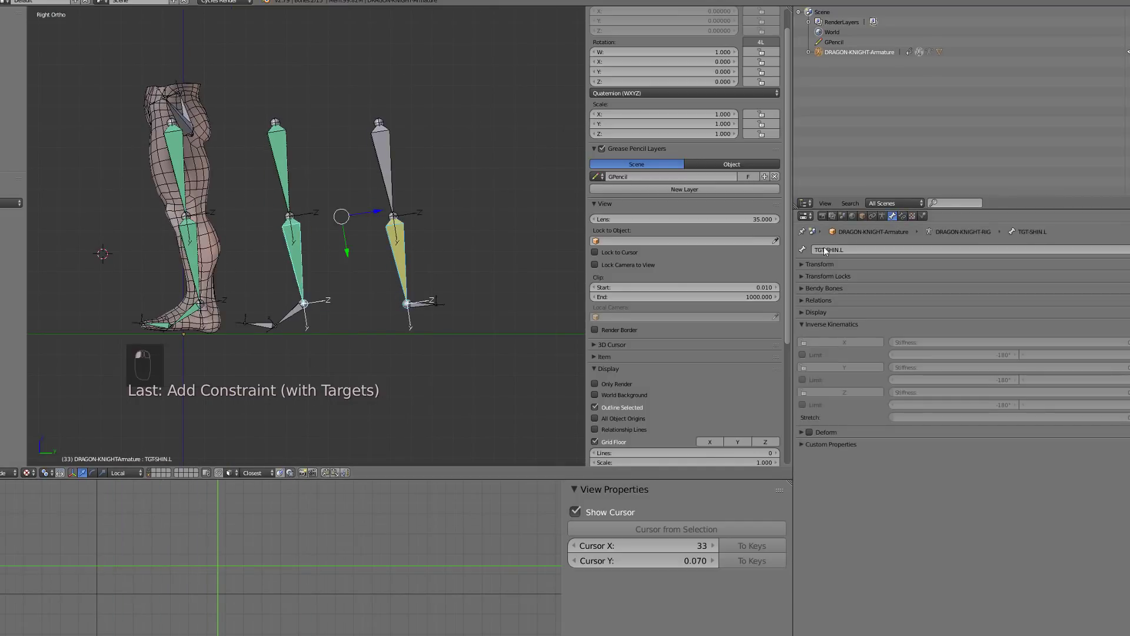
Set the inverse kinematics stretch of MCH-IK-SHIN.L to 0.05 while the leg animation plays.
{"action": "left_click", "coordinate": [406, 266]}
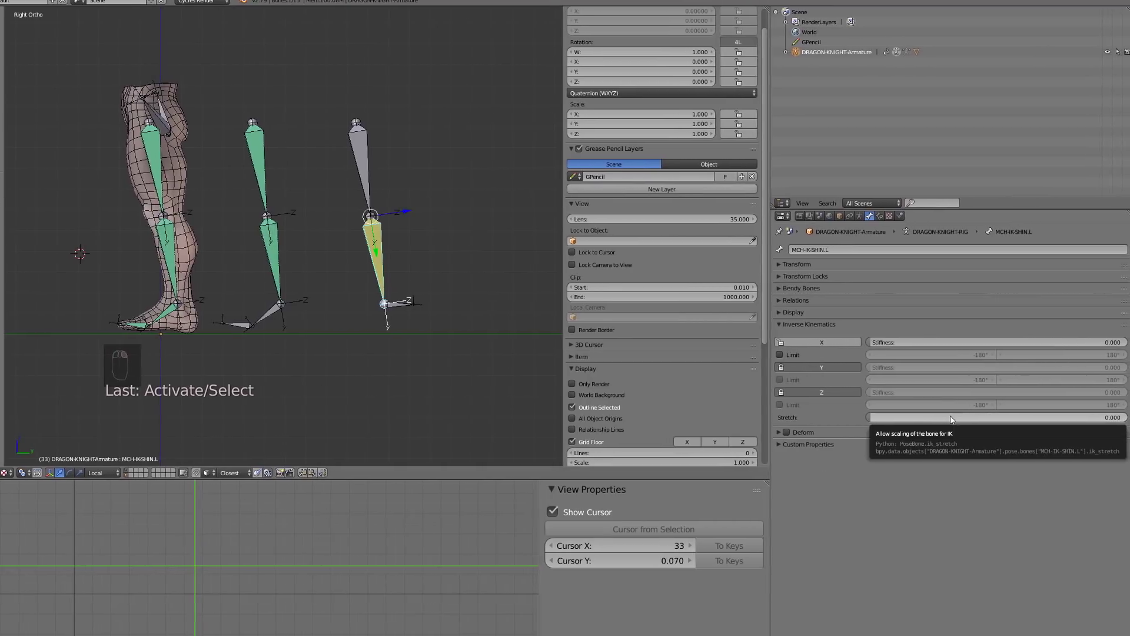
{"action": "left_click_drag", "start_coordinate": [949, 419], "coordinate": [965, 419]}
{"action": "key", "text": "alt+a"}
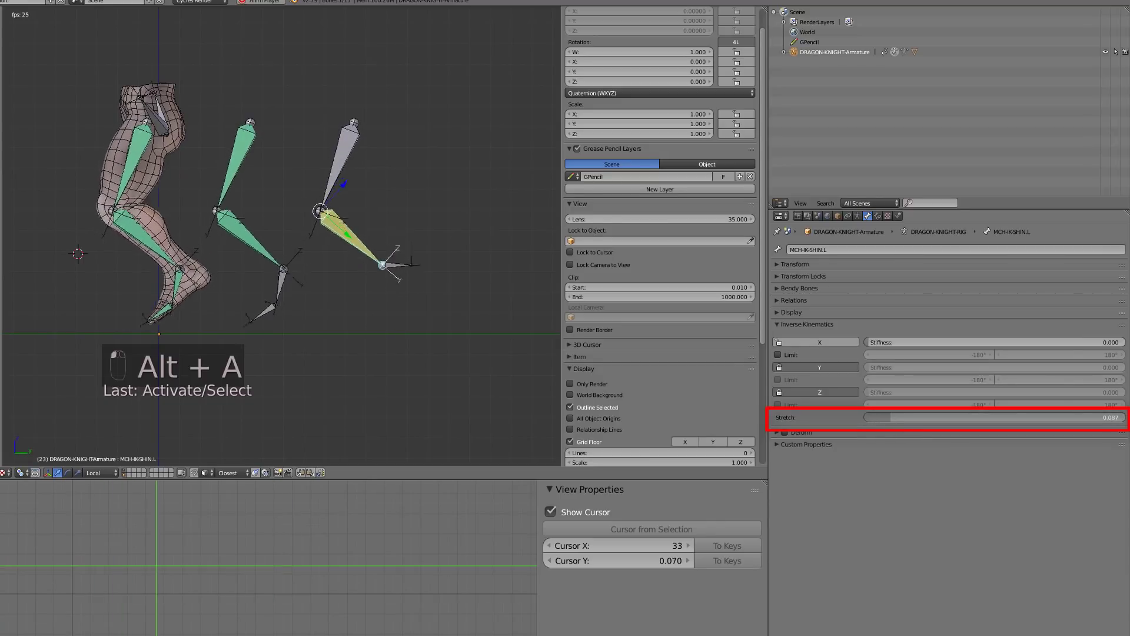
{"action": "mouse_move", "coordinate": [890, 418]}
{"action": "left_mouse_down"}
{"action": "mouse_move", "coordinate": [982, 418]}
{"action": "mouse_move", "coordinate": [924, 416]}
{"action": "left_mouse_up"}
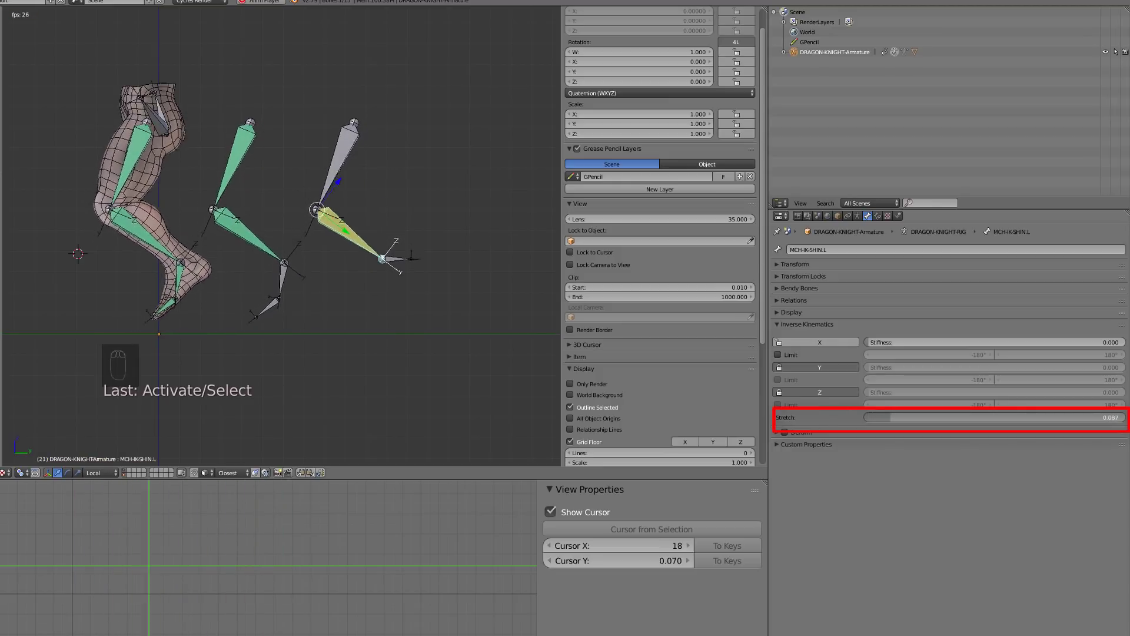
{"action": "left_click", "coordinate": [891, 415]}
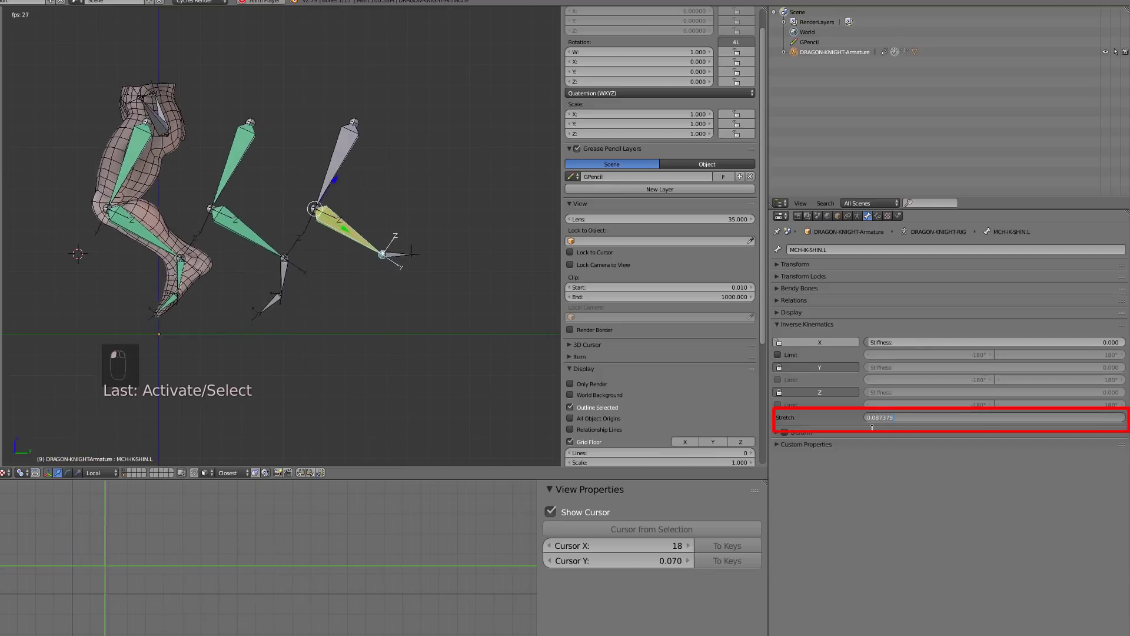
{"action": "type", "text": "0.05"}
{"action": "key", "text": "Return"}
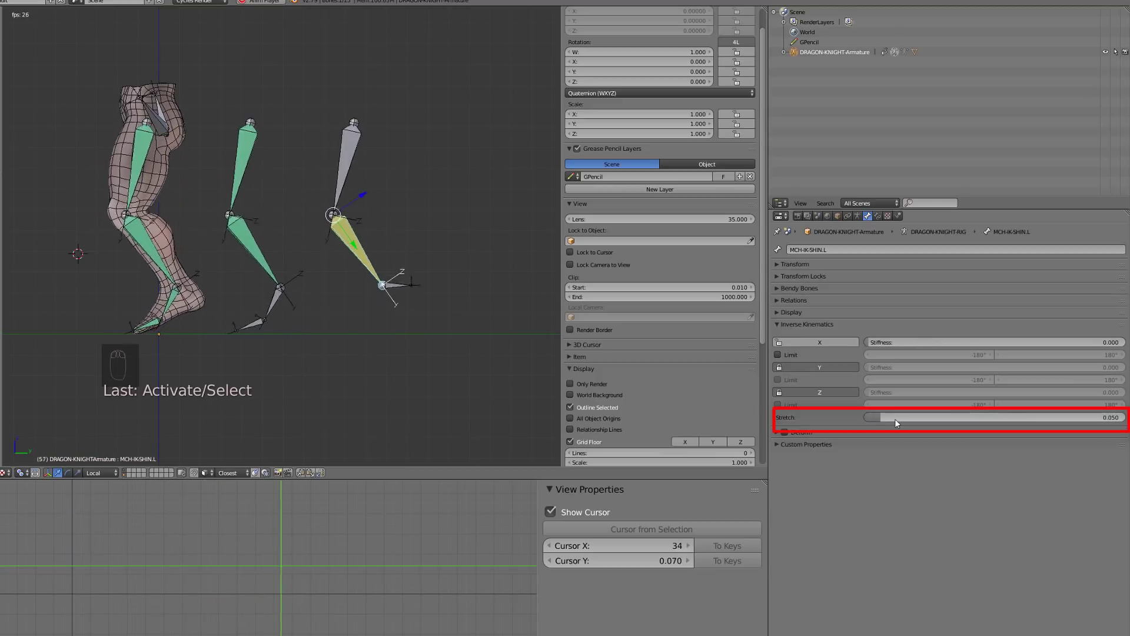
Copy the 0.05 stretch value from MCH-IK-SHIN.L to CTRL-IK-ROT-LEG.L.
{"action": "key", "text": "ctrl+c"}
{"action": "right_click", "coordinate": [361, 154]}
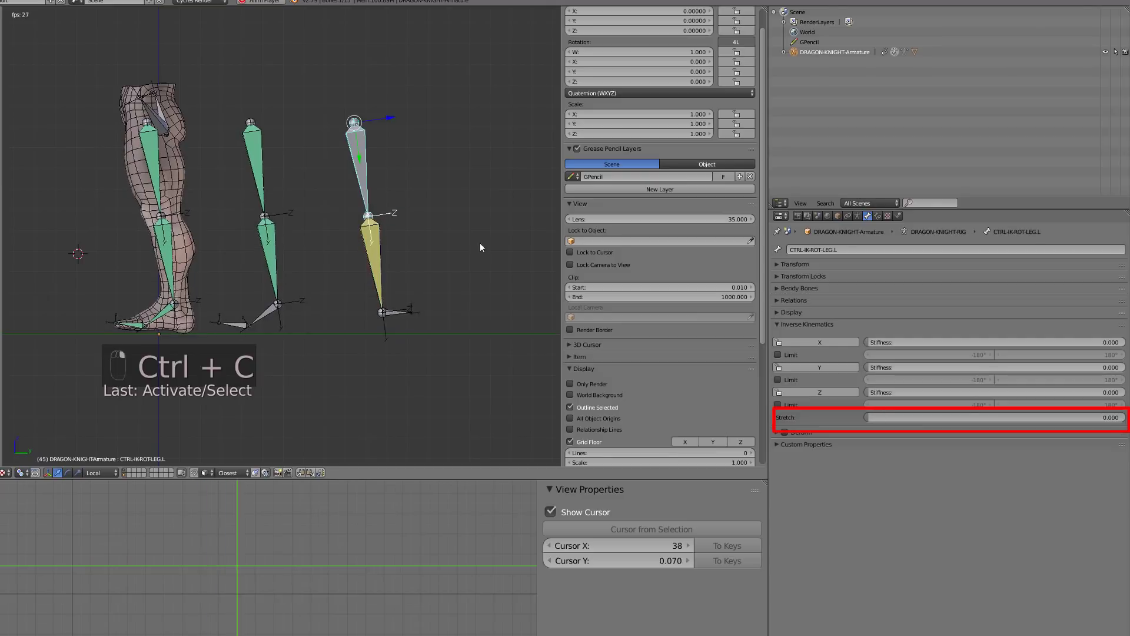
{"action": "key", "text": "ctrl+v"}
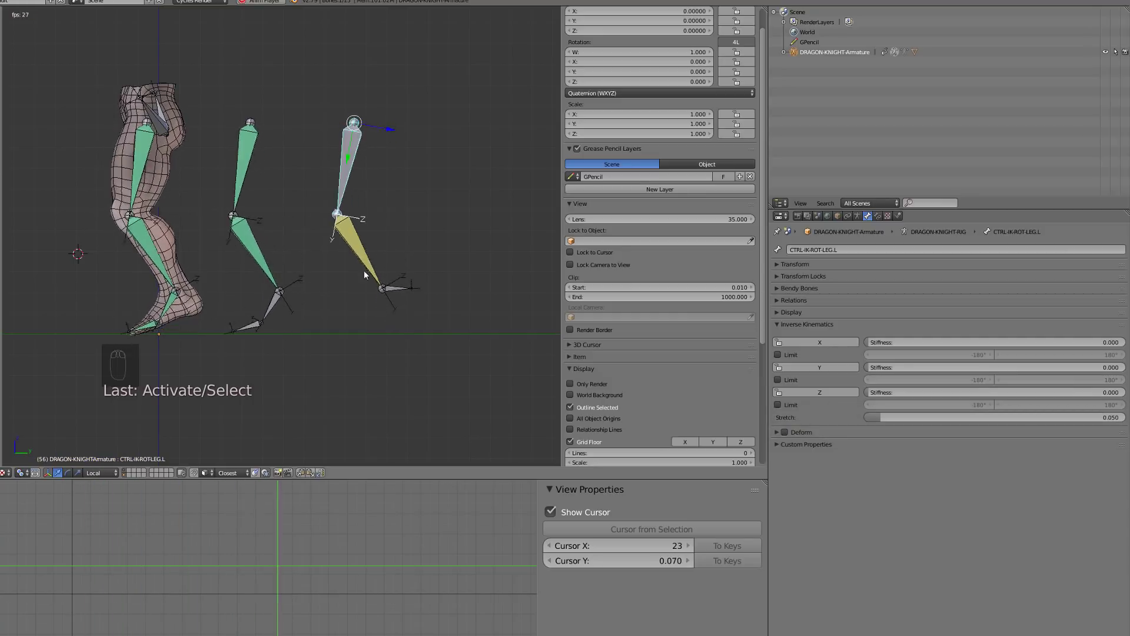
Reset the IK stretch of MCH-IK-SHIN.L and CTRL-IK-ROT-LEG.L to 0.
{"action": "right_click", "coordinate": [337, 231]}
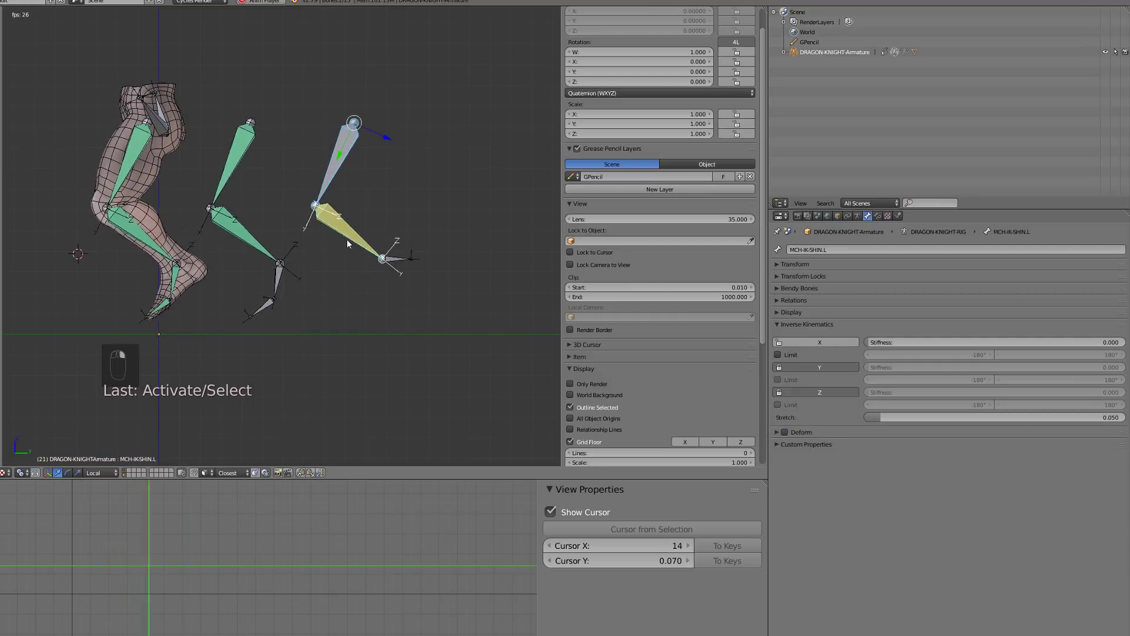
{"action": "left_click", "coordinate": [892, 417]}
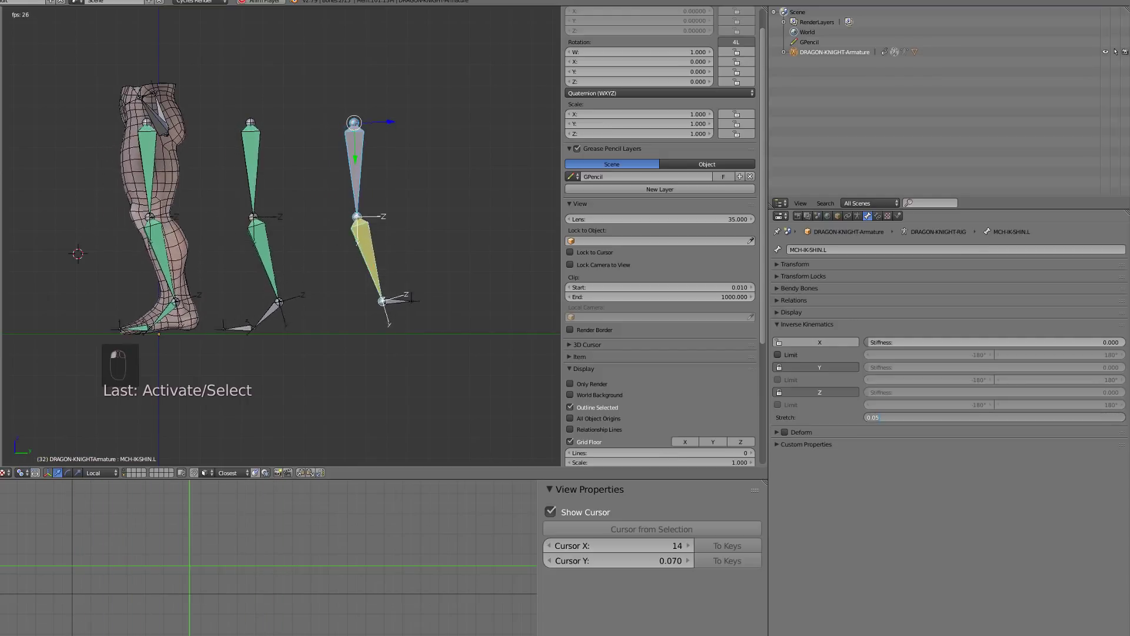
{"action": "type", "text": "0"}
{"action": "key", "text": "Return"}
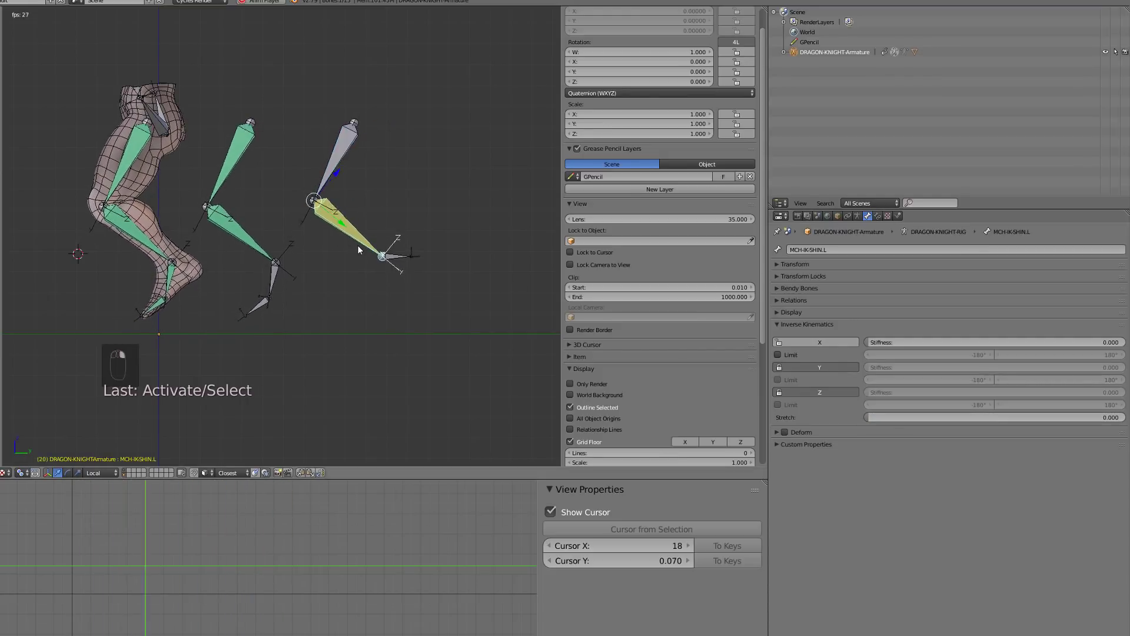
{"action": "right_click", "coordinate": [343, 154]}
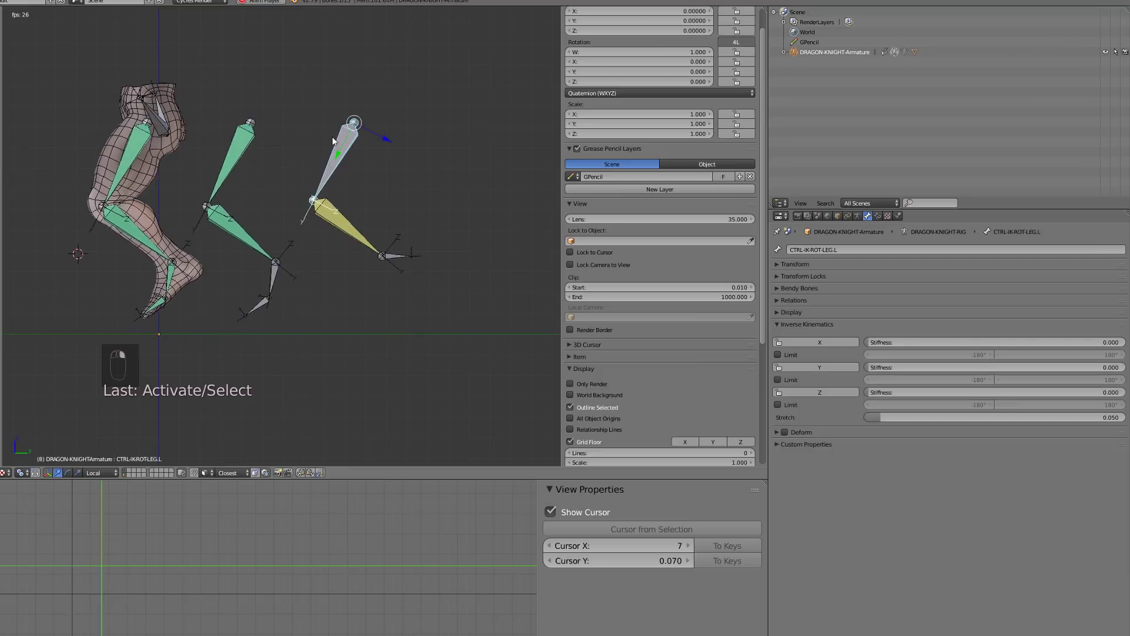
{"action": "left_click", "coordinate": [937, 418]}
{"action": "type", "text": "0"}
{"action": "key", "text": "Return"}
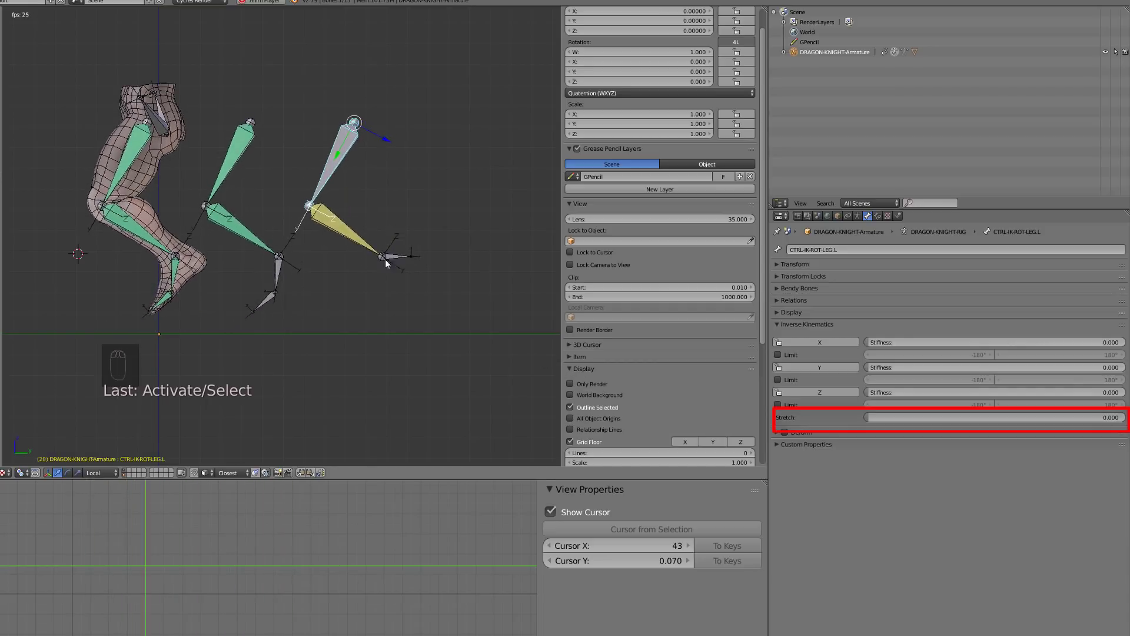
Stop the playback and set the IK stretch of MCH-IK-SHIN.L and CTRL-IK-ROT-LEG.L to 0.05.
{"action": "key", "text": "alt+a"}
{"action": "right_click", "coordinate": [347, 244]}
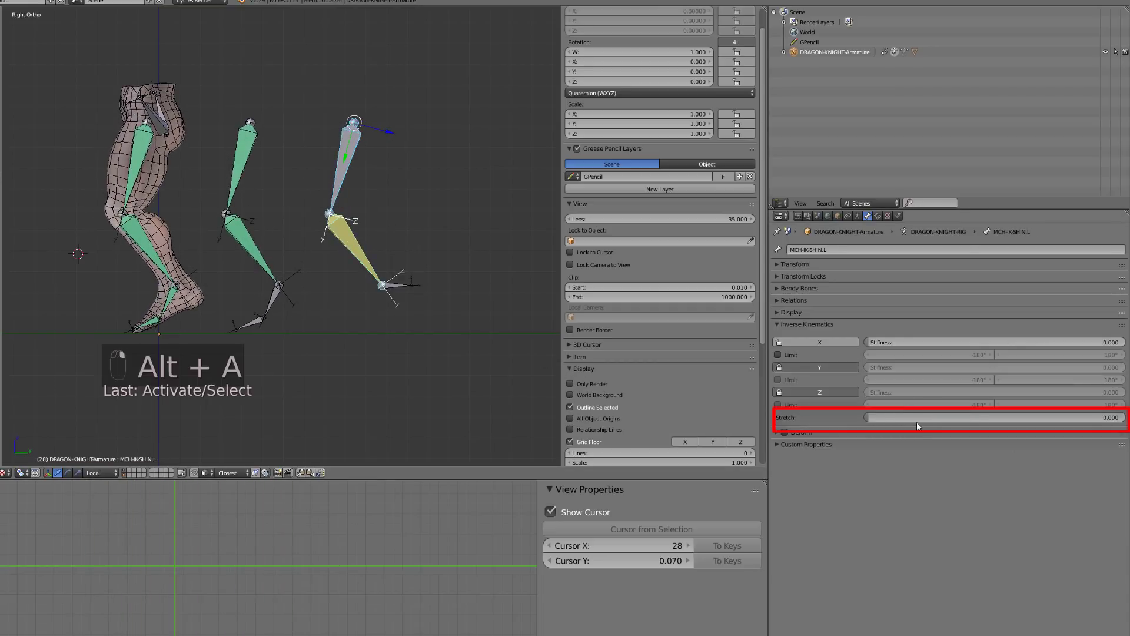
{"action": "type", "text": "5"}
{"action": "key", "text": "Return"}
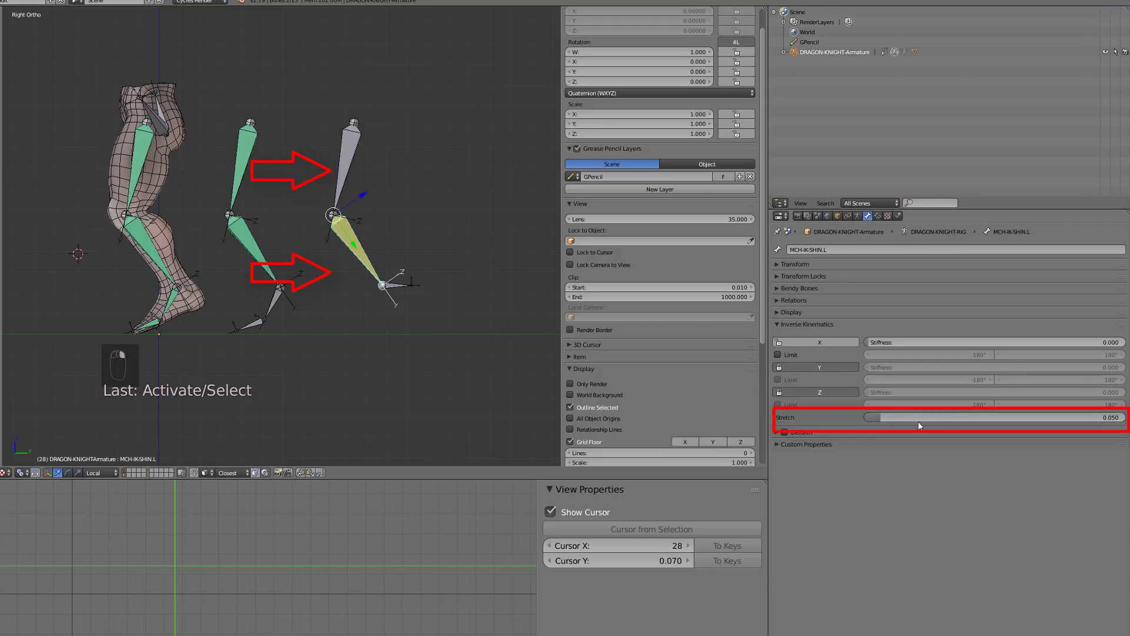
{"action": "right_click", "coordinate": [361, 157]}
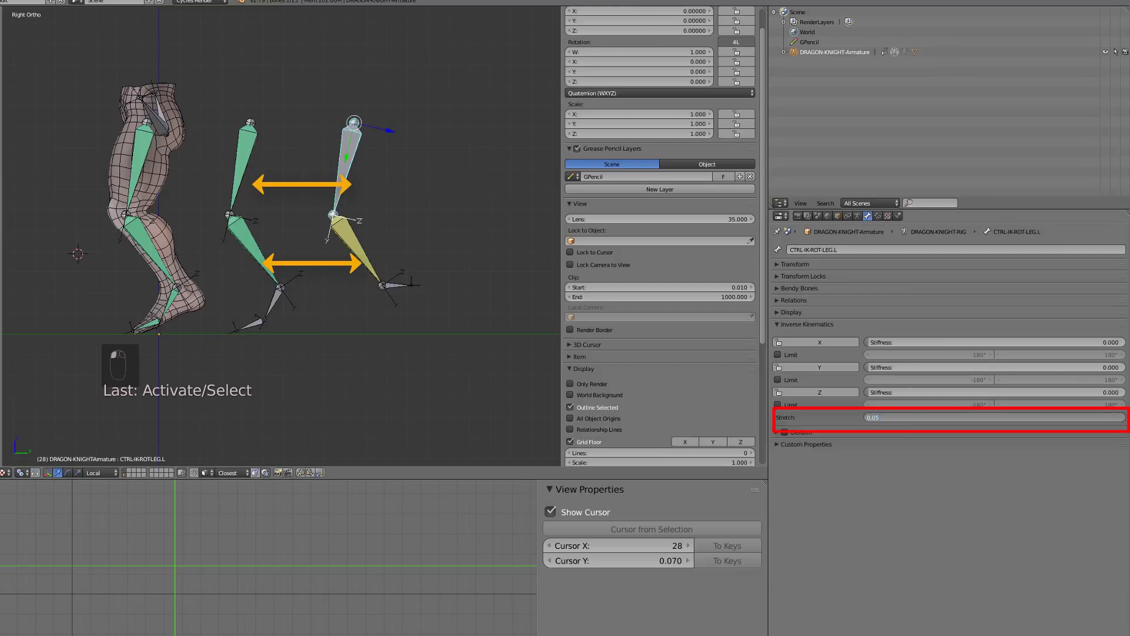
{"action": "key", "text": "Return"}
Examine the mesh's knee motion during playback in an enlarged 3D view with Only Render temporarily enabled.
{"action": "key", "text": "alt+a"}
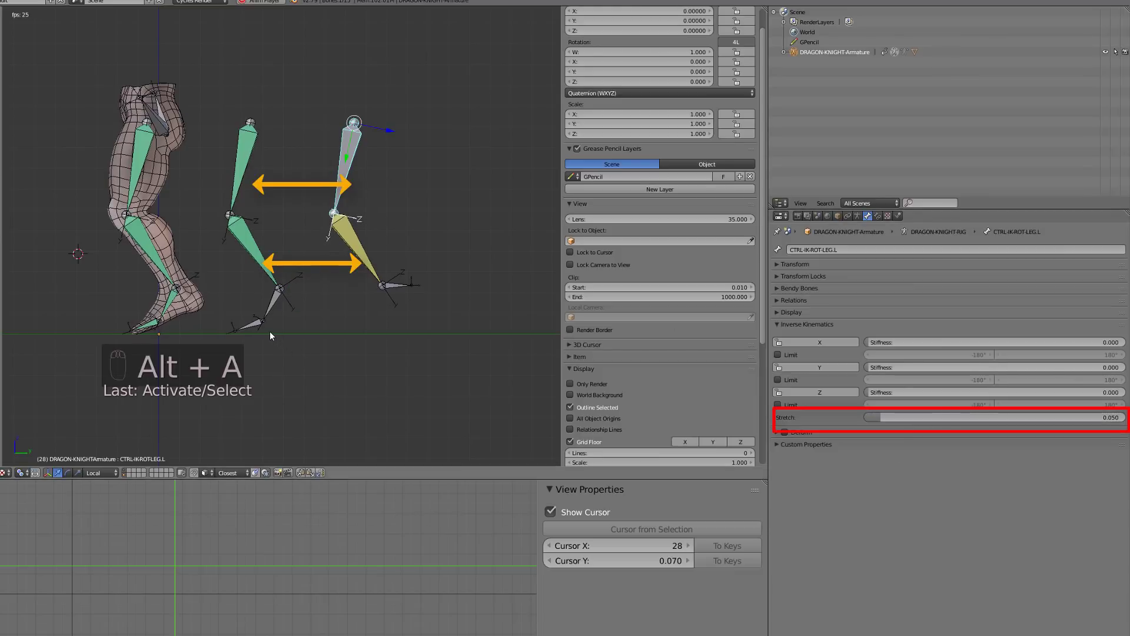
{"action": "left_click", "coordinate": [571, 382]}
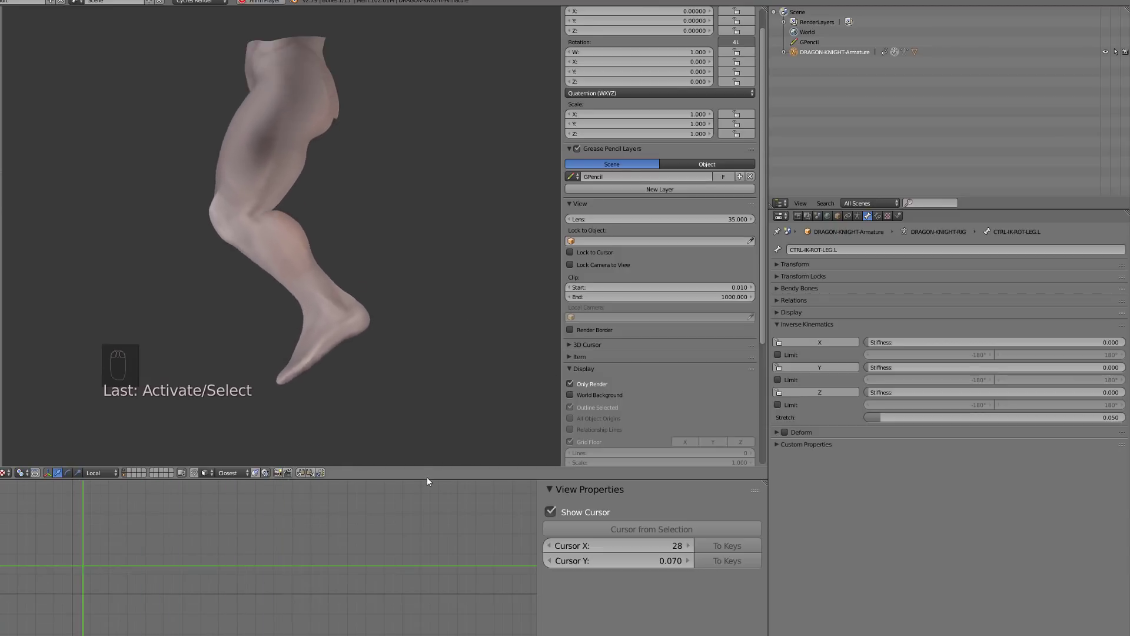
{"action": "left_click_drag", "start_coordinate": [426, 477], "coordinate": [434, 600]}
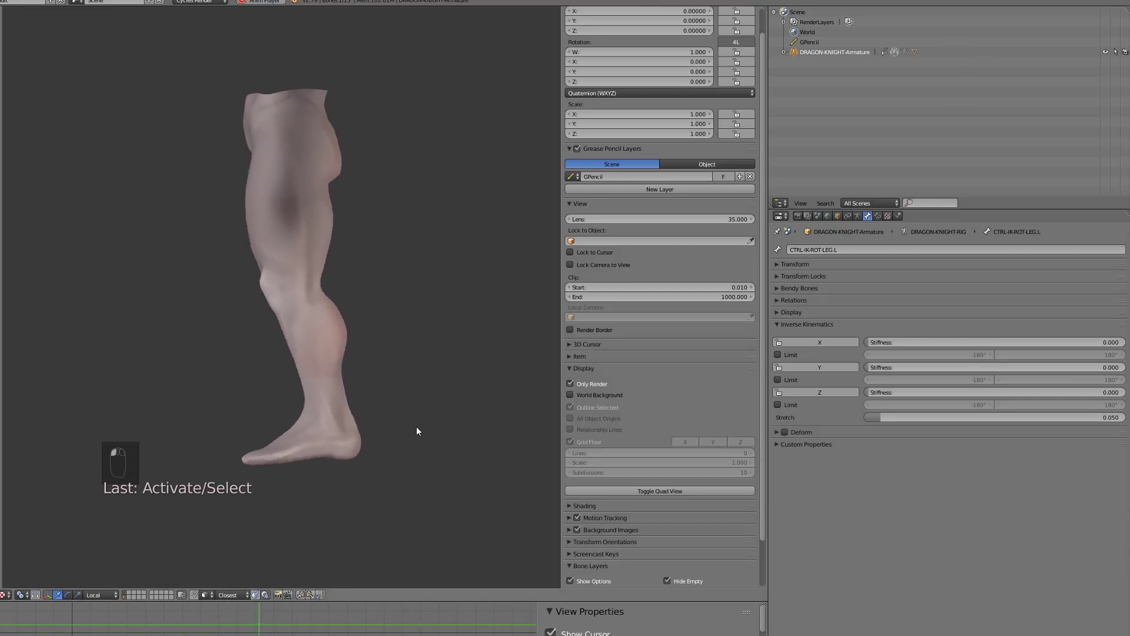
{"action": "key", "text": "n"}
{"action": "key", "text": "t"}
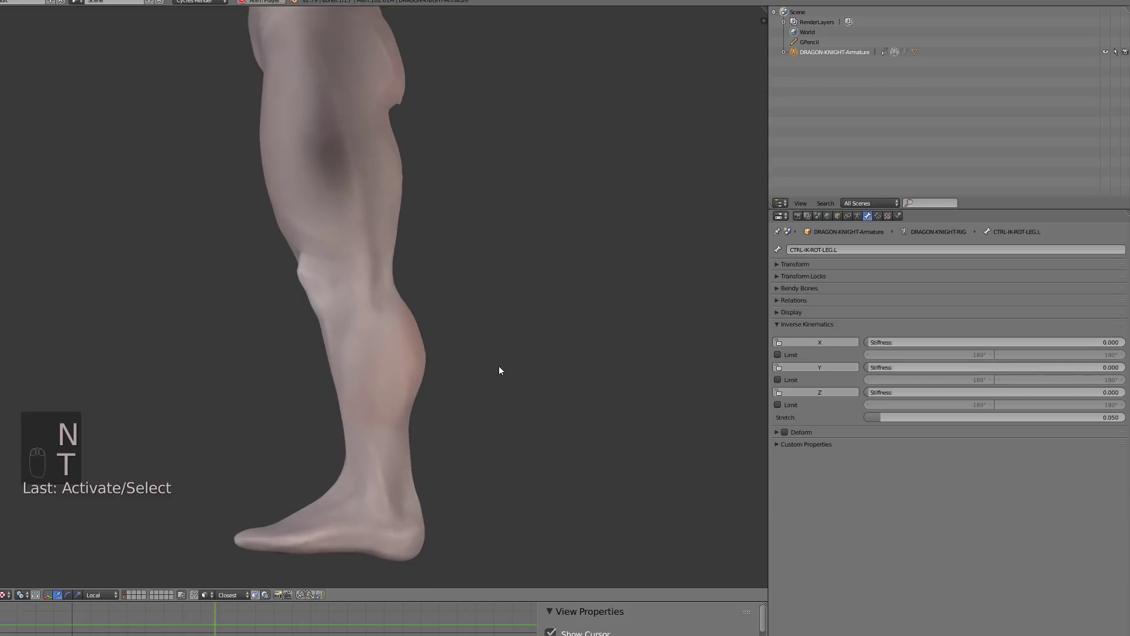
{"action": "key", "text": "n"}
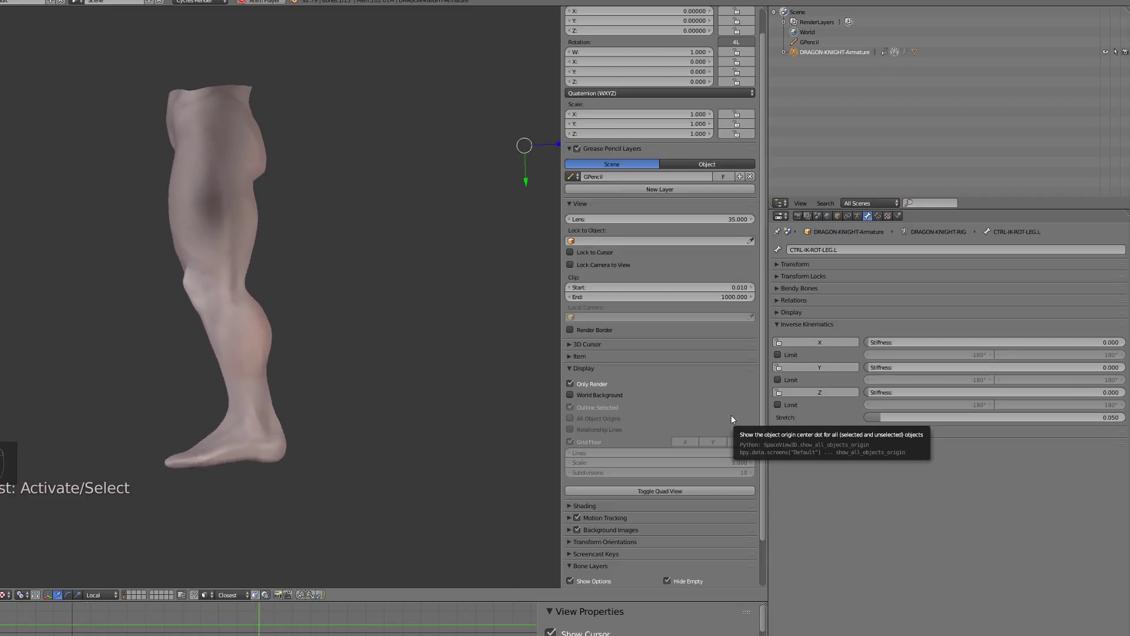
{"action": "left_click", "coordinate": [571, 383]}
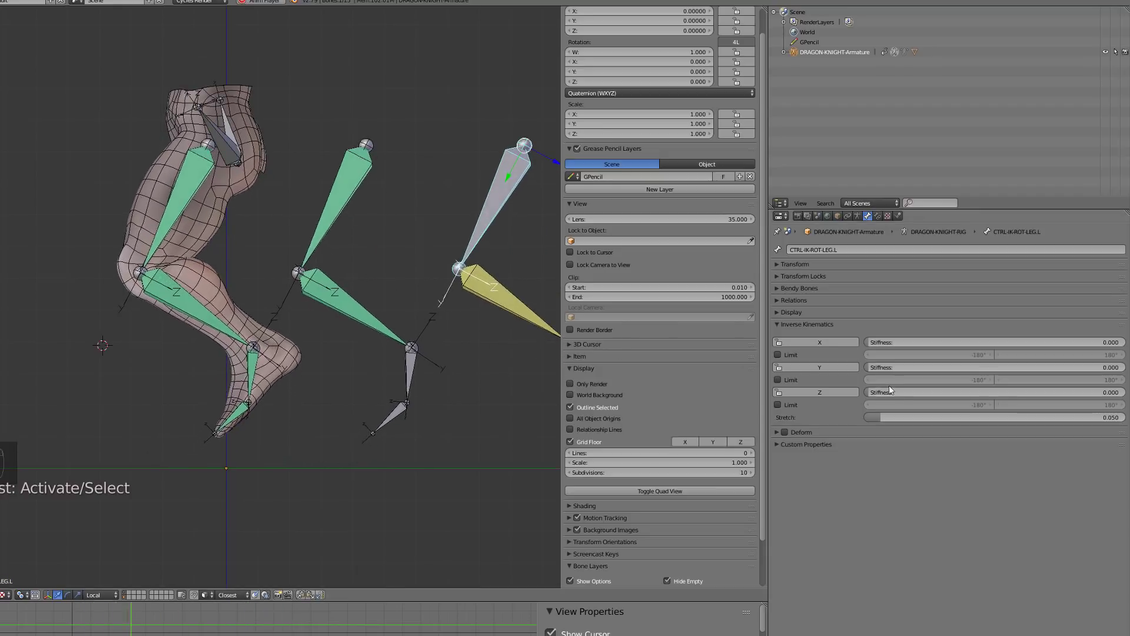
Set the IK stretch of CTRL-IK-ROT-LEG.L and MCH-IK-SHIN.L to 0 and watch the knee motion with Only Render enabled.
{"action": "left_click_drag", "start_coordinate": [906, 415], "coordinate": [864, 415]}
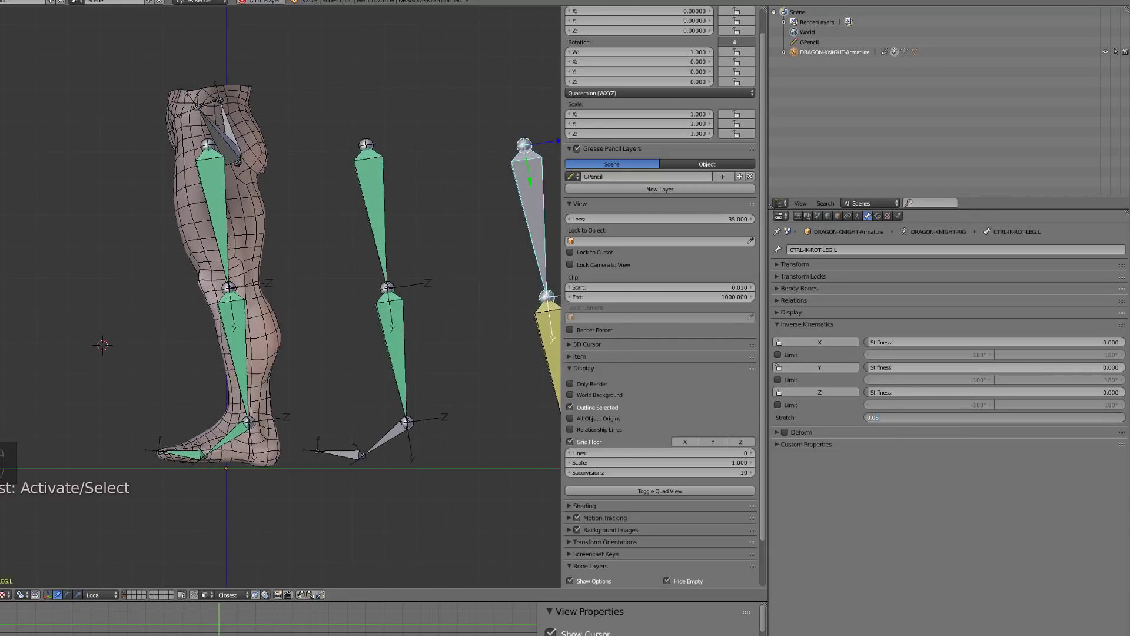
{"action": "right_click", "coordinate": [538, 336]}
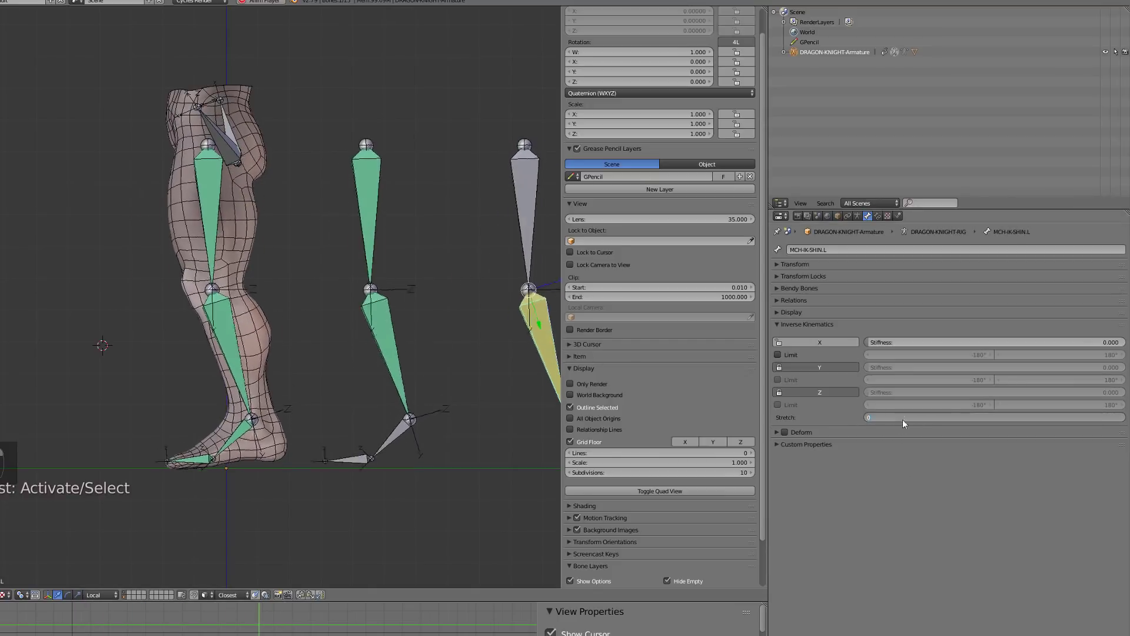
{"action": "left_click", "coordinate": [569, 384]}
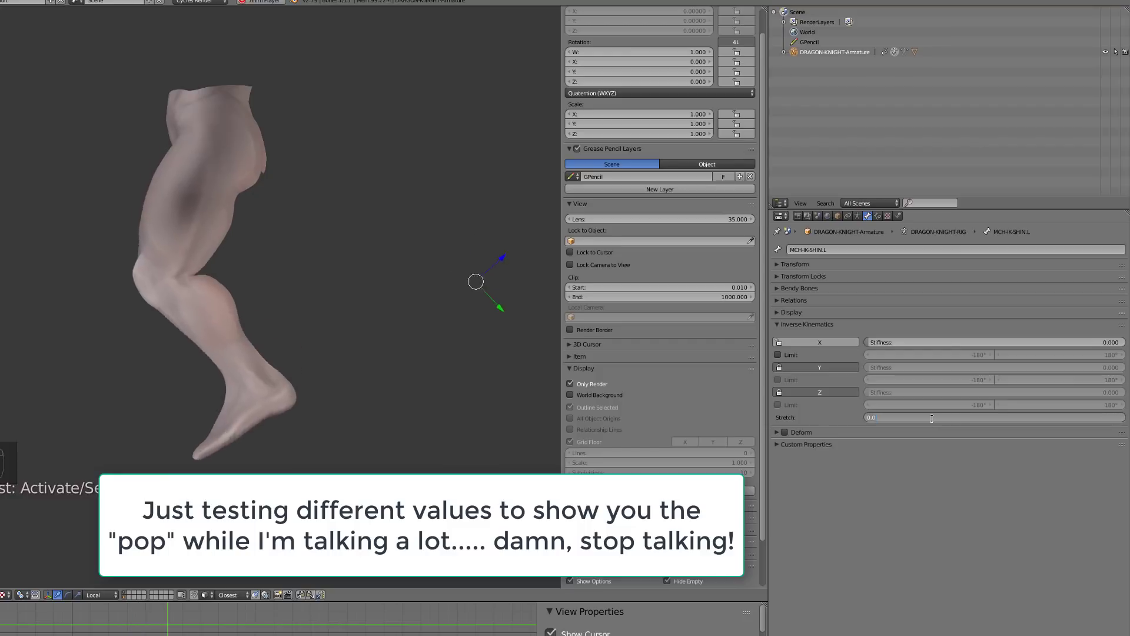
Restore the IK stretch of MCH-IK-SHIN.L and CTRL-IK-ROT-LEG.L to 0.05 and turn off Only Render.
{"action": "key", "text": "BackSpace"}
{"action": "key", "text": "BackSpace"}
{"action": "type", "text": "5"}
{"action": "key", "text": "Return"}
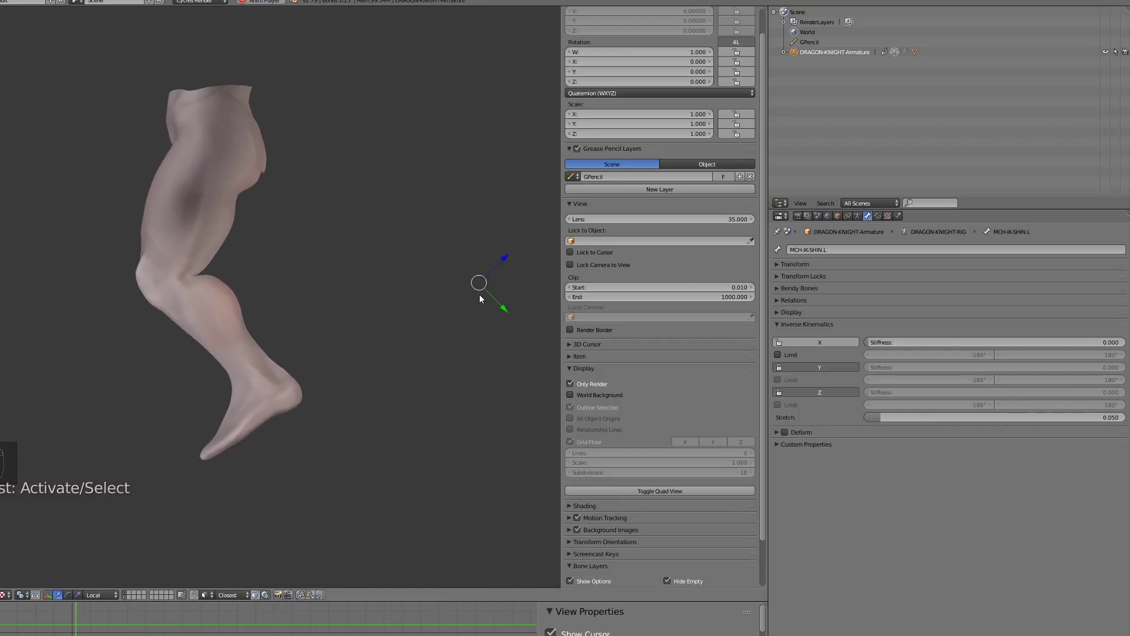
{"action": "key", "text": "alt+h"}
{"action": "left_click", "coordinate": [577, 384]}
{"action": "left_click", "coordinate": [506, 223]}
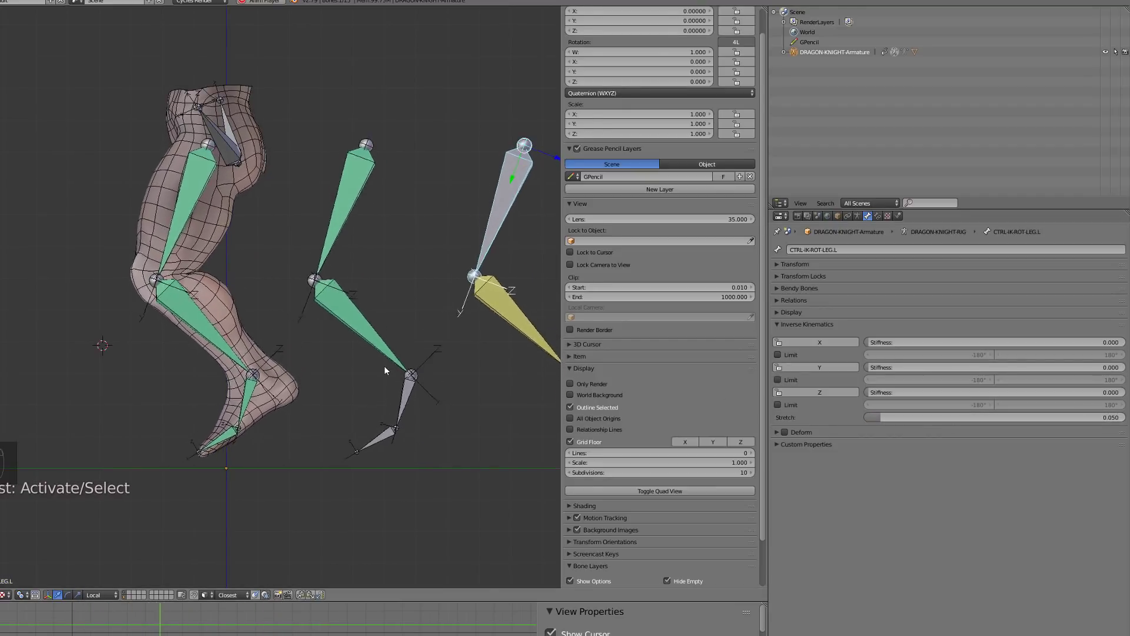
Stop the playback and scrub the animation to the frame where the leg is fully extended.
{"action": "key", "text": "alt+a"}
{"action": "scroll", "coordinate": [356, 405], "scroll_direction": "down", "scroll_amount": 4}
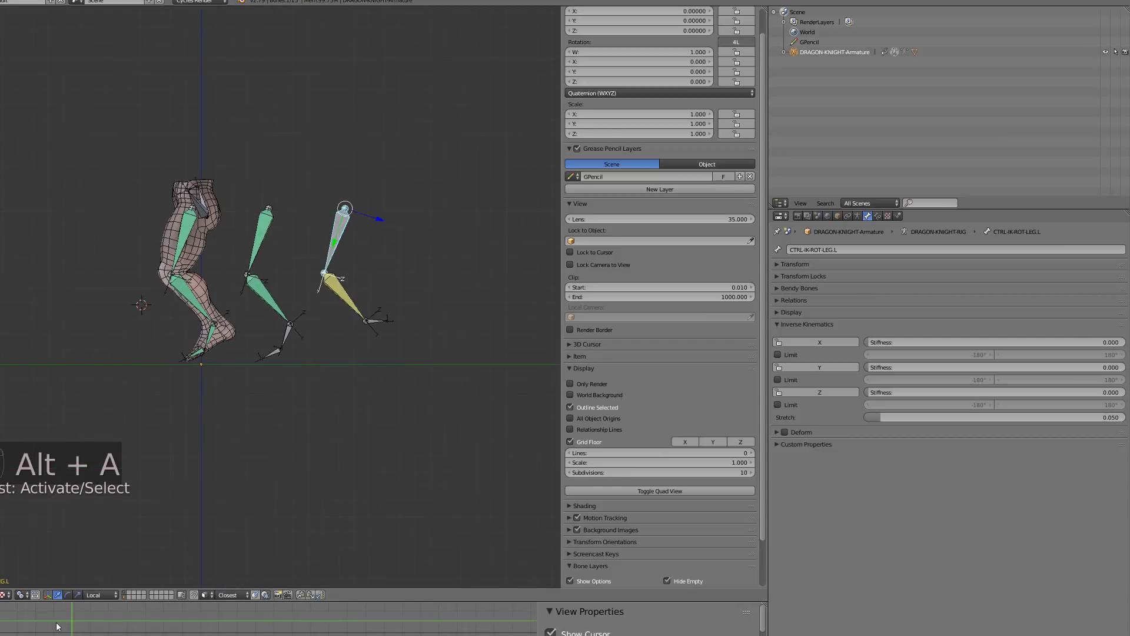
{"action": "left_click_drag", "start_coordinate": [192, 629], "coordinate": [237, 633]}
{"action": "scroll", "coordinate": [390, 344], "scroll_direction": "up", "scroll_amount": 3}
{"action": "middle_click_drag", "start_coordinate": [418, 280], "coordinate": [364, 289], "text": "shift"}
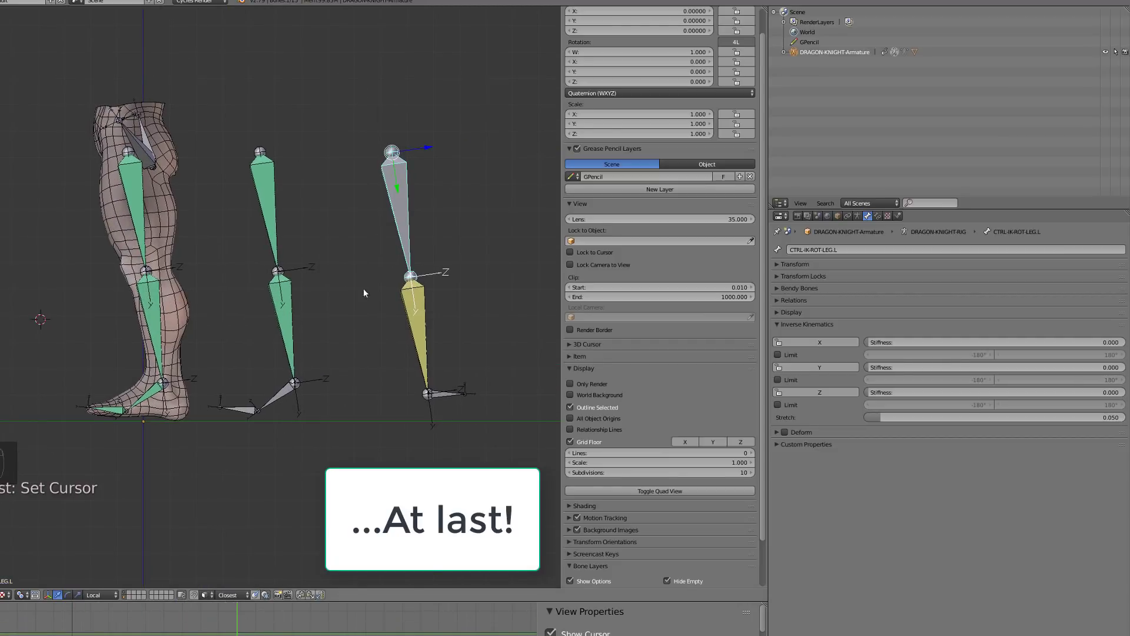
Add a Copy Scale constraint to TGT-LEG.L that targets CTRL-IK-ROT-LEG.L.
{"action": "right_click", "coordinate": [272, 190]}
{"action": "left_click", "coordinate": [877, 215]}
{"action": "right_click", "coordinate": [415, 324]}
{"action": "right_click", "coordinate": [295, 330]}
{"action": "right_click", "coordinate": [399, 200]}
{"action": "right_click", "coordinate": [268, 200], "text": "shift"}
{"action": "key", "text": "ctrl+shift+c"}
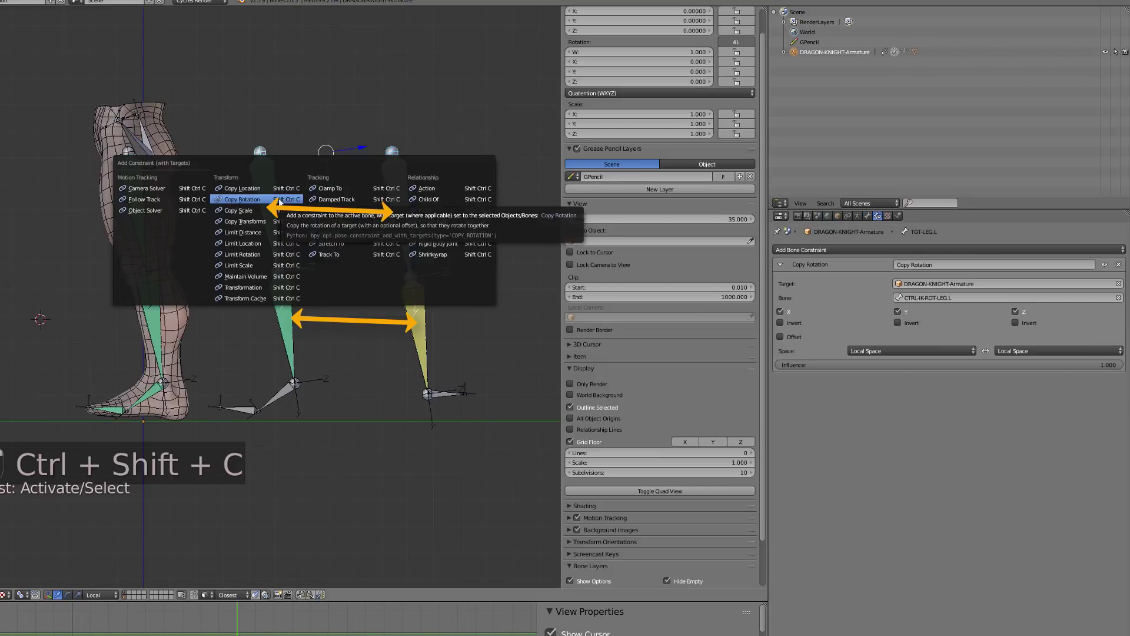
{"action": "left_click", "coordinate": [268, 213]}
Add a Copy Scale constraint to TGT-SHIN.L that targets MCH-IK-SHIN.L.
{"action": "right_click", "coordinate": [412, 311]}
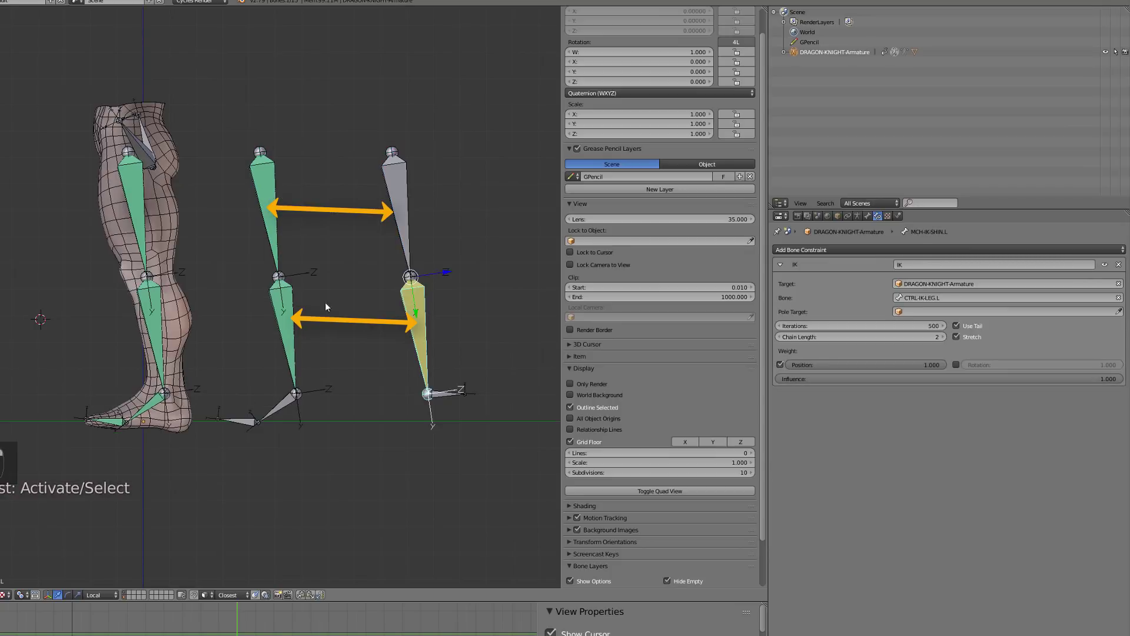
{"action": "right_click", "coordinate": [293, 321], "text": "shift"}
{"action": "key", "text": "ctrl+shift+c"}
{"action": "left_click", "coordinate": [293, 308]}
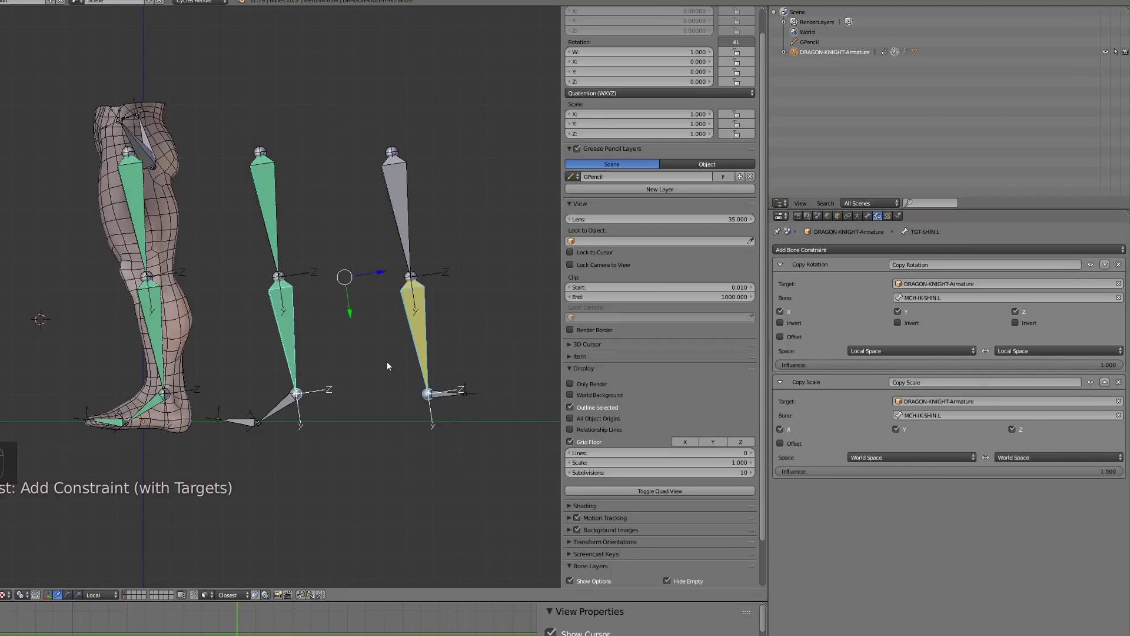
Play the animation and limit the Copy Scale constraints of TGT-SHIN.L and TGT-LEG.L to the Y axis by disabling X and Z.
{"action": "left_click_drag", "start_coordinate": [188, 618], "coordinate": [101, 613]}
{"action": "key", "text": "alt+a"}
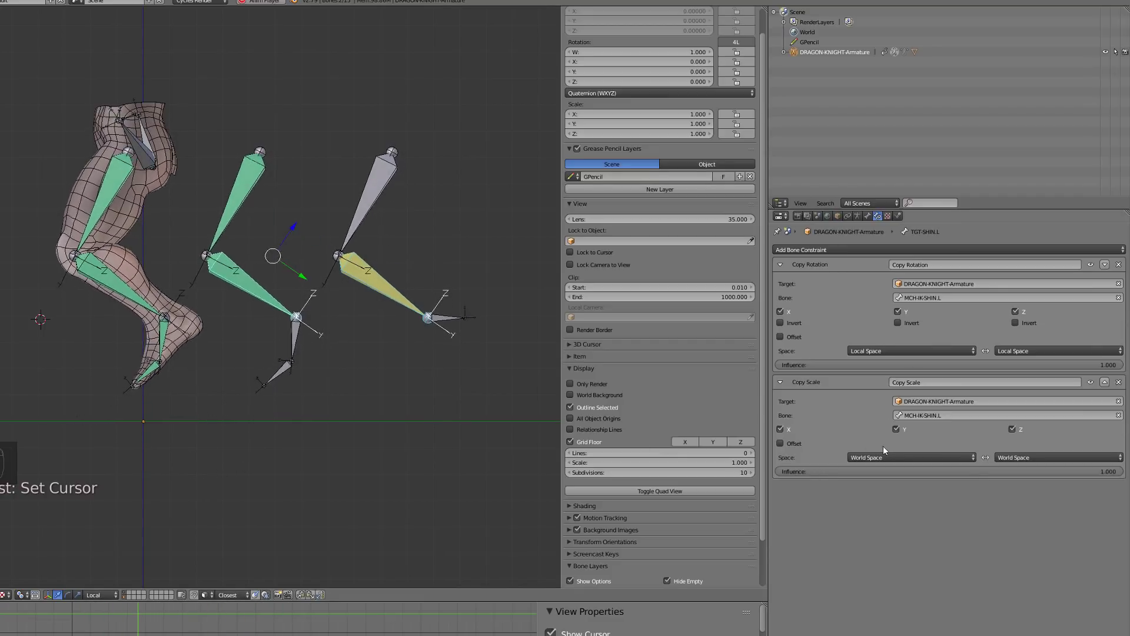
{"action": "left_click", "coordinate": [781, 429]}
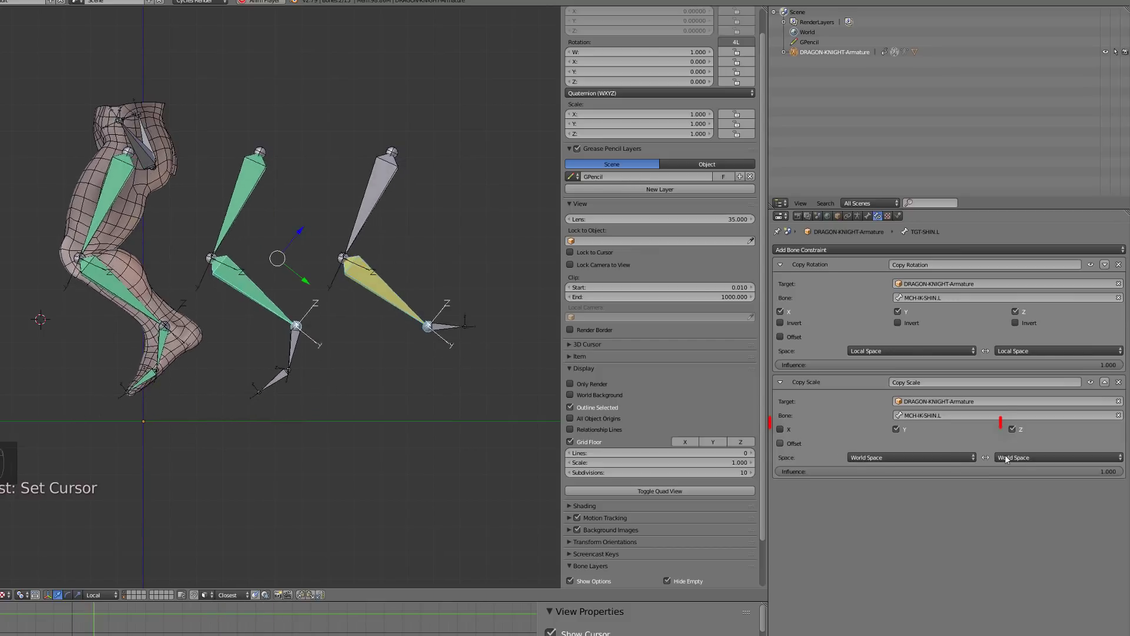
{"action": "left_click", "coordinate": [1013, 429]}
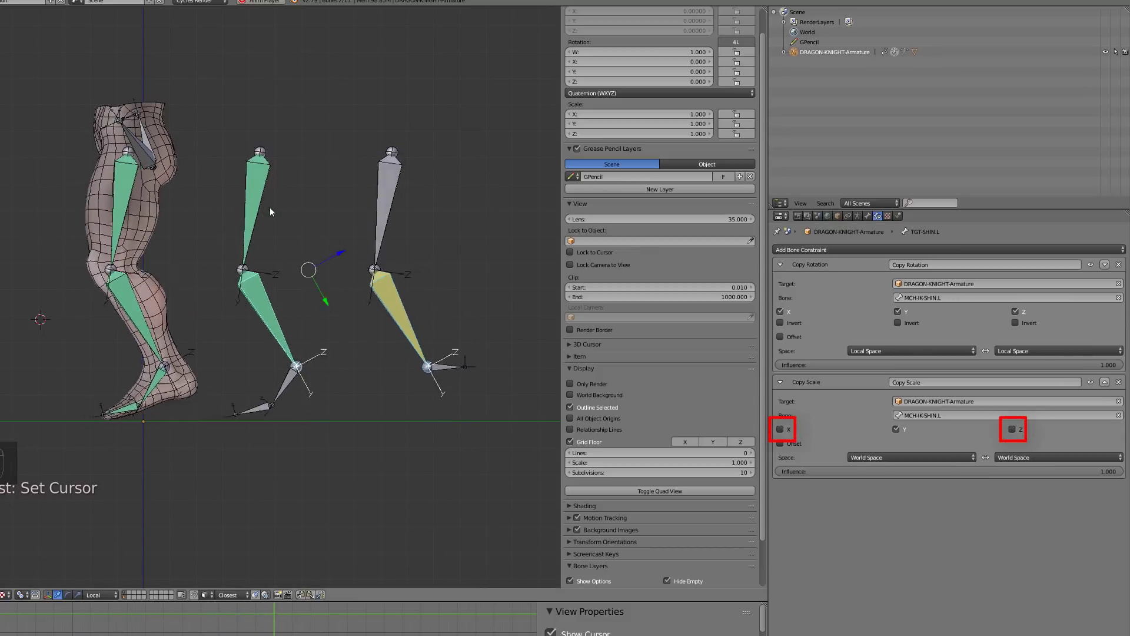
{"action": "right_click", "coordinate": [252, 195]}
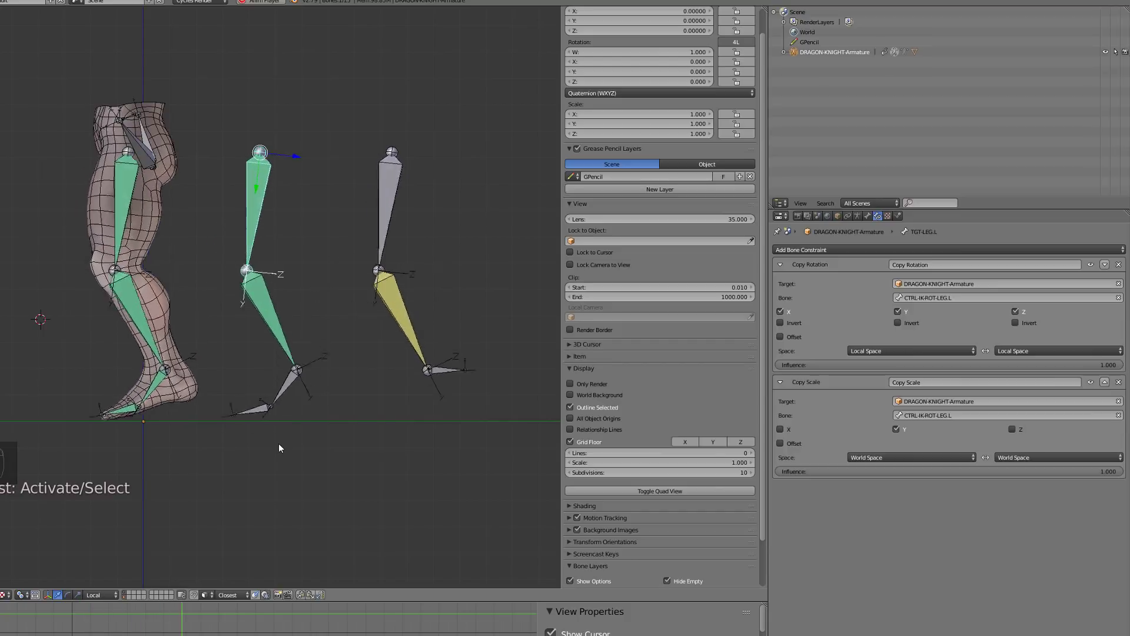
Stop the playback and clear the parent of TGT-FOOT.L in Edit Mode.
{"action": "key", "text": "alt+a"}
{"action": "right_click", "coordinate": [277, 412]}
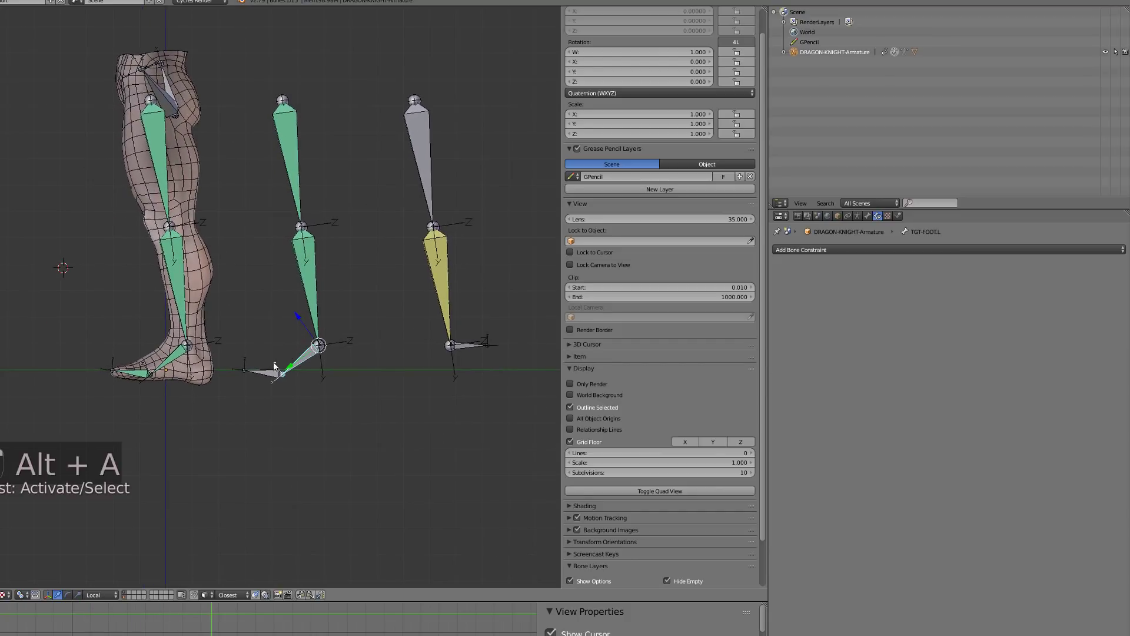
{"action": "key", "text": "Tab"}
{"action": "scroll", "coordinate": [272, 377], "scroll_direction": "up", "scroll_amount": 4}
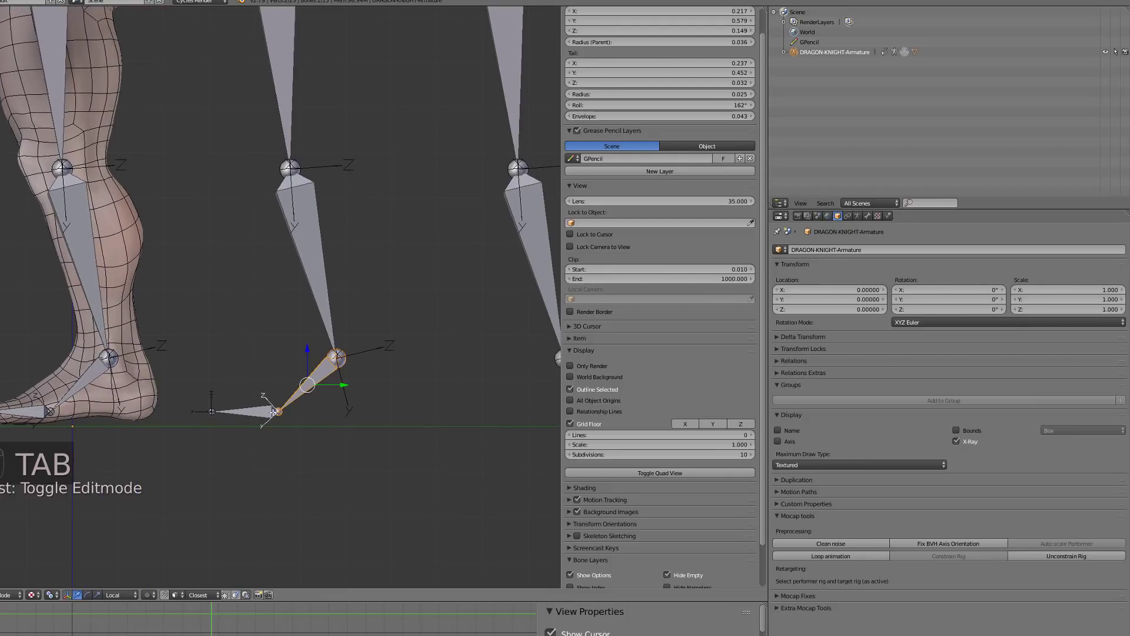
{"action": "key", "text": "alt+p"}
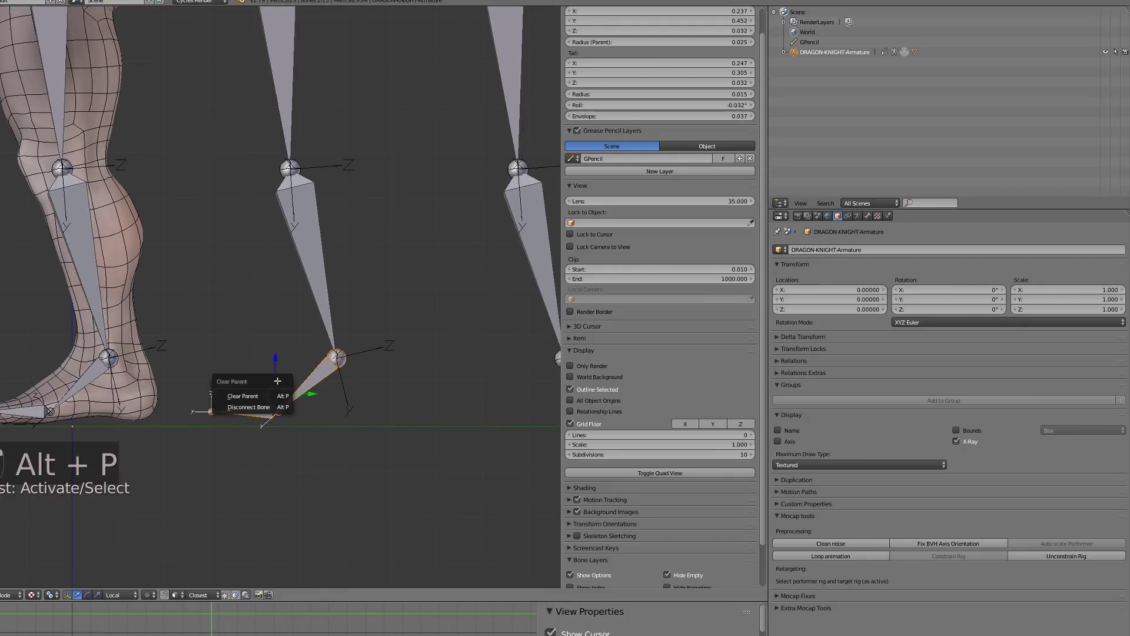
{"action": "right_click", "coordinate": [321, 370]}
{"action": "key", "text": "alt+p"}
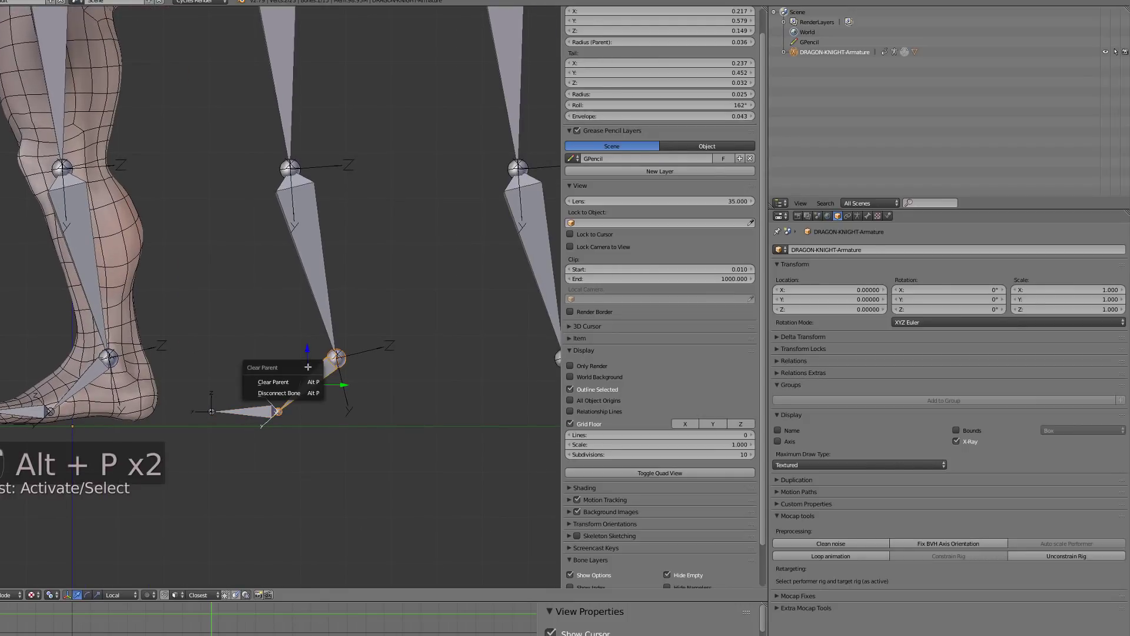
{"action": "key", "text": "c"}
{"action": "middle_click_drag", "start_coordinate": [310, 364], "coordinate": [215, 310], "text": "shift"}
{"action": "scroll", "coordinate": [215, 310], "scroll_direction": "up", "scroll_amount": 3}
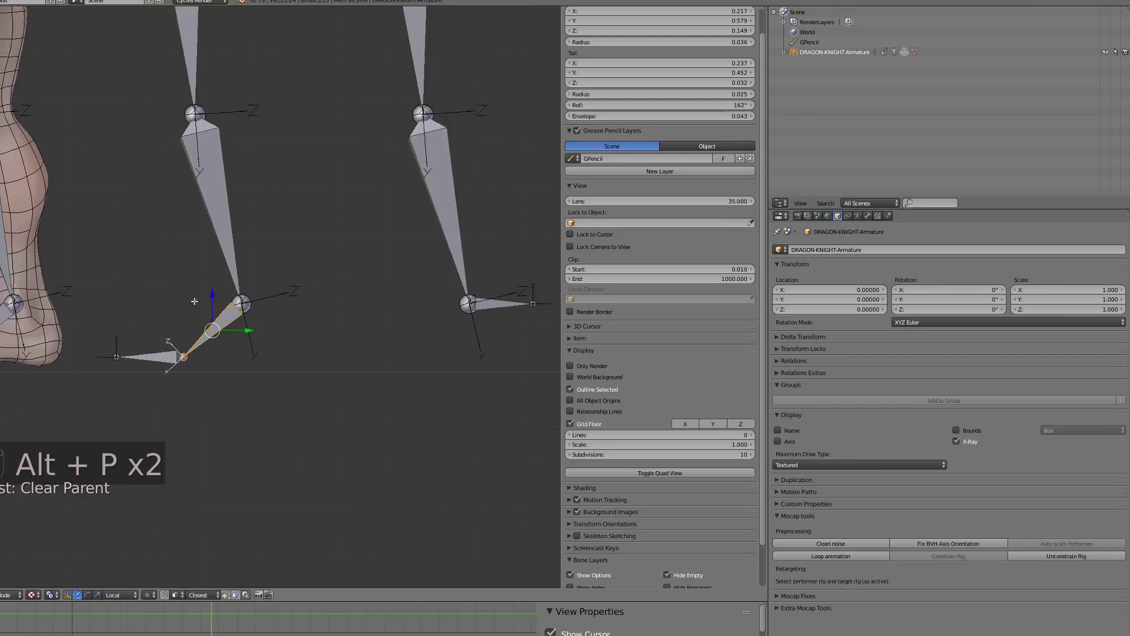
Extrude a short bone about 0.09 long along Y from the ankle end of TGT-SHIN.L.
{"action": "key", "text": "z"}
{"action": "right_click", "coordinate": [270, 313]}
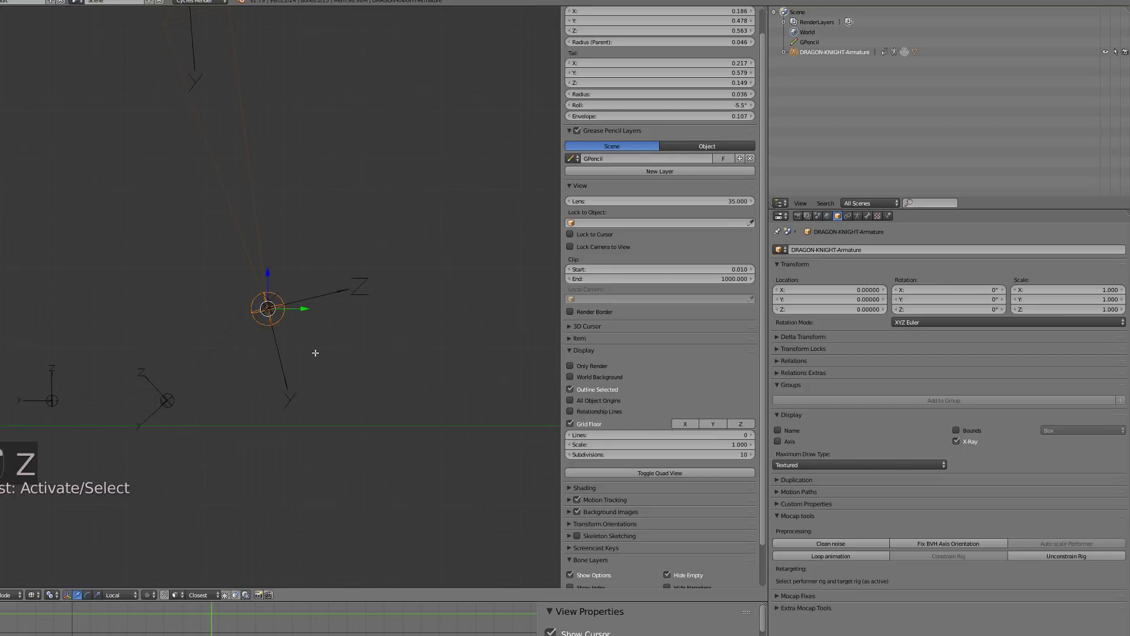
{"action": "key", "text": "e"}
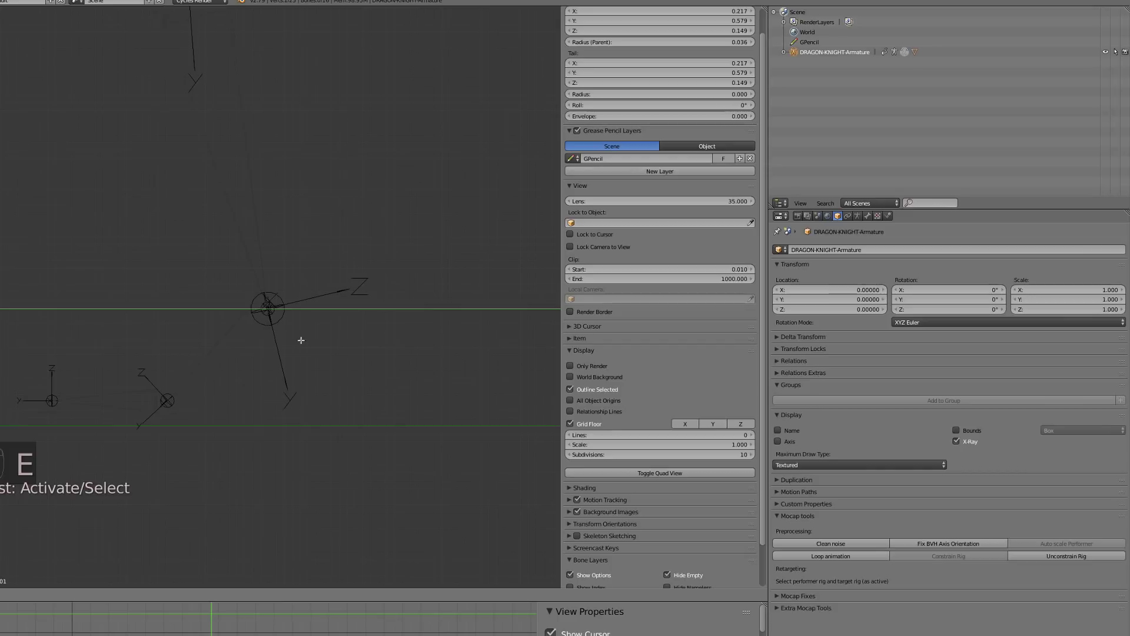
{"action": "left_click", "coordinate": [281, 399]}
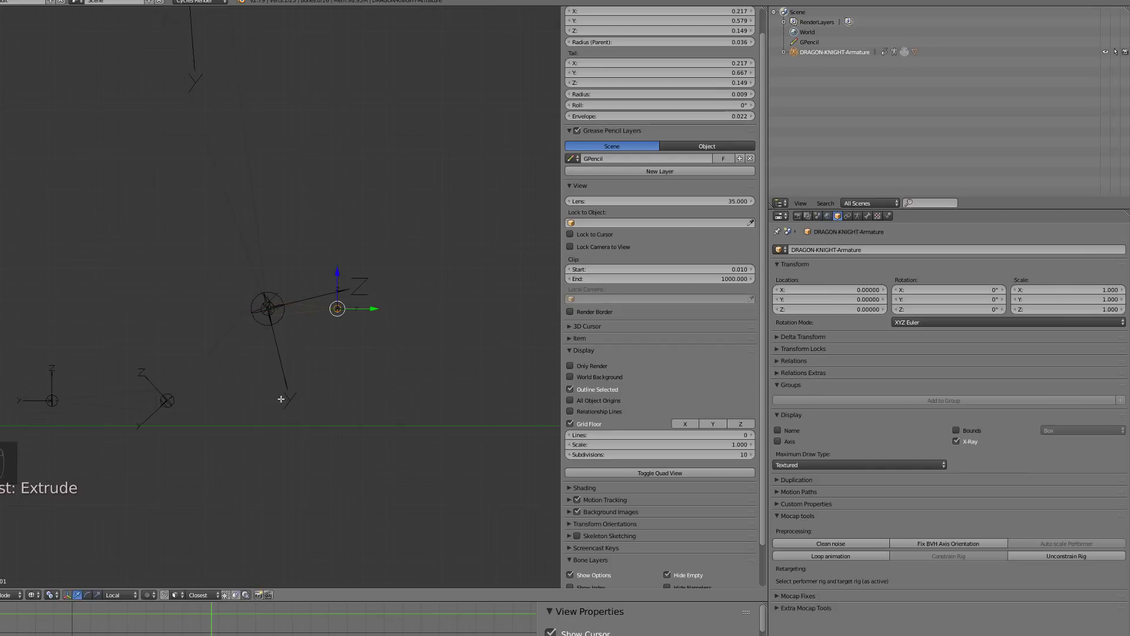
{"action": "key", "text": "z"}
Align the new ankle bone with TGT-FOOT.L and display the rig as wireframe.
{"action": "right_click", "coordinate": [303, 312]}
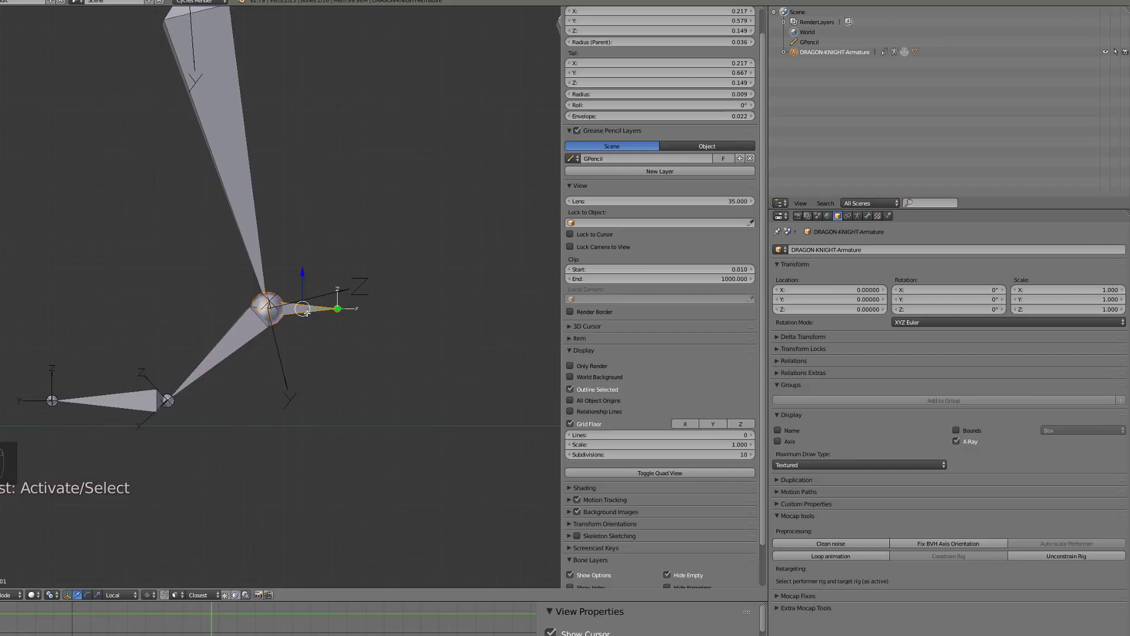
{"action": "right_click", "coordinate": [250, 344], "text": "shift"}
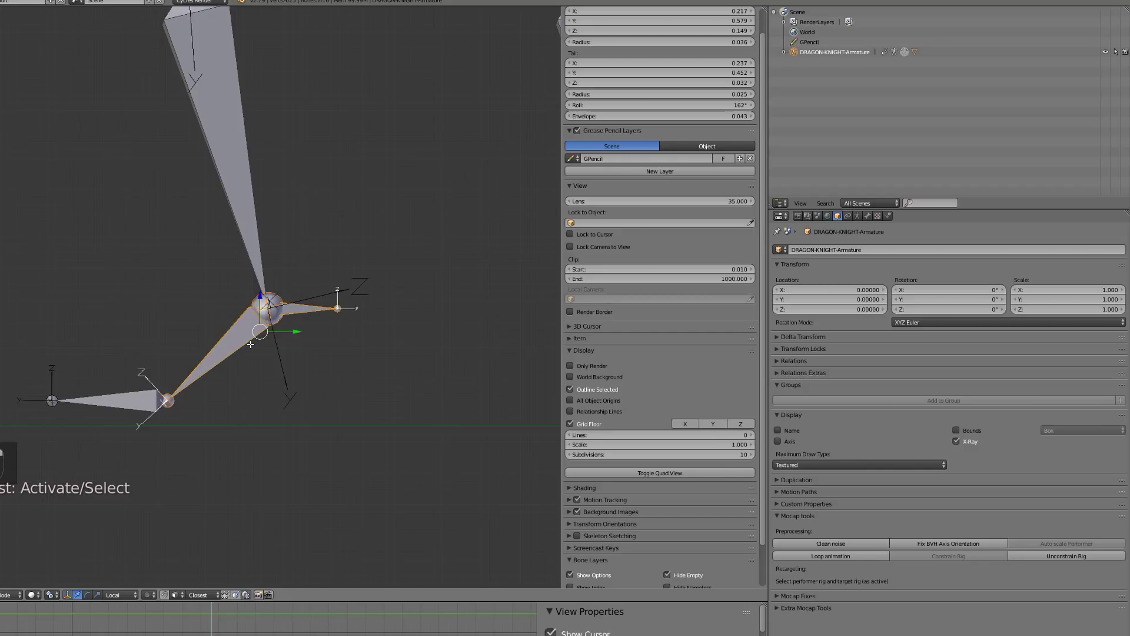
{"action": "key", "text": "ctrl+alt+a"}
{"action": "key", "text": "z"}
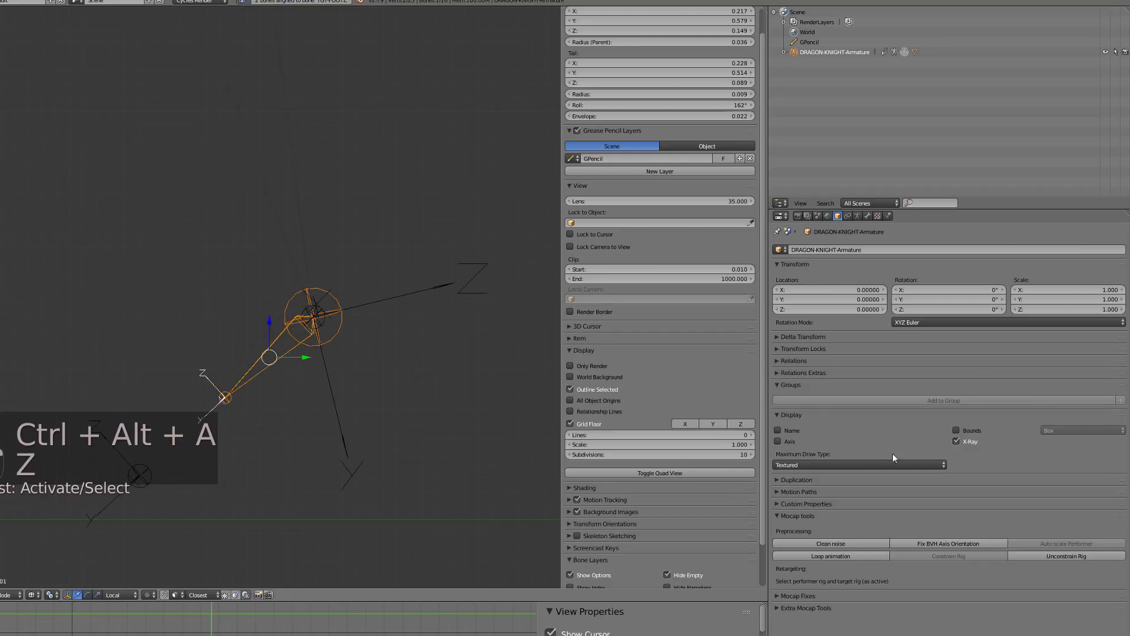
Disable Deform for the extruded bone TGT-SHIN.L.001 and switch to Pose Mode.
{"action": "left_click", "coordinate": [869, 216]}
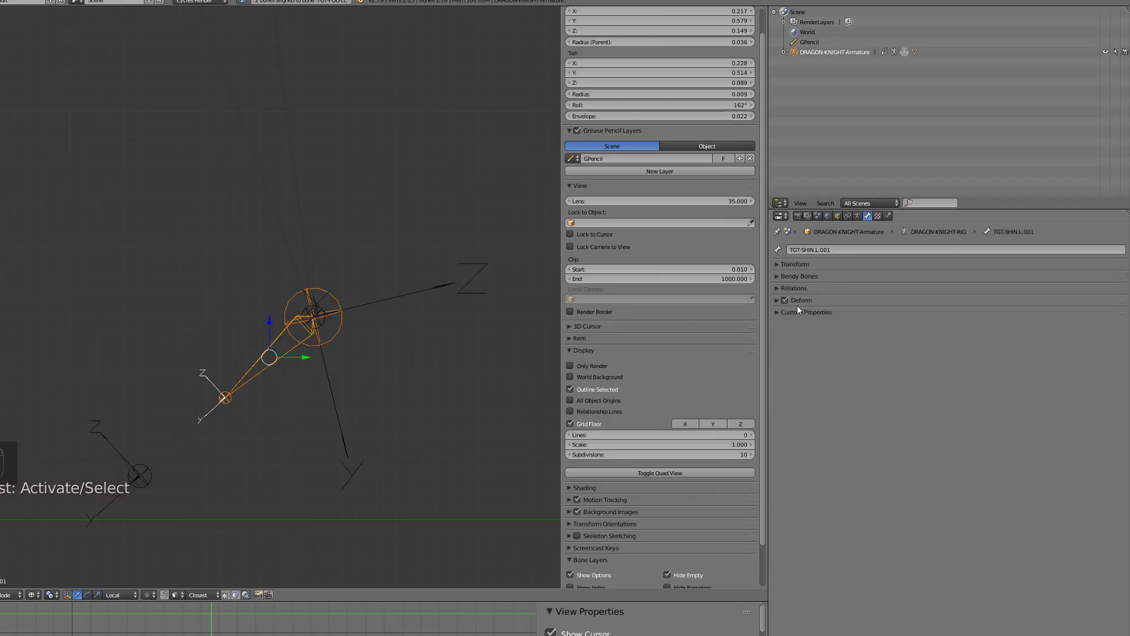
{"action": "left_click", "coordinate": [776, 288]}
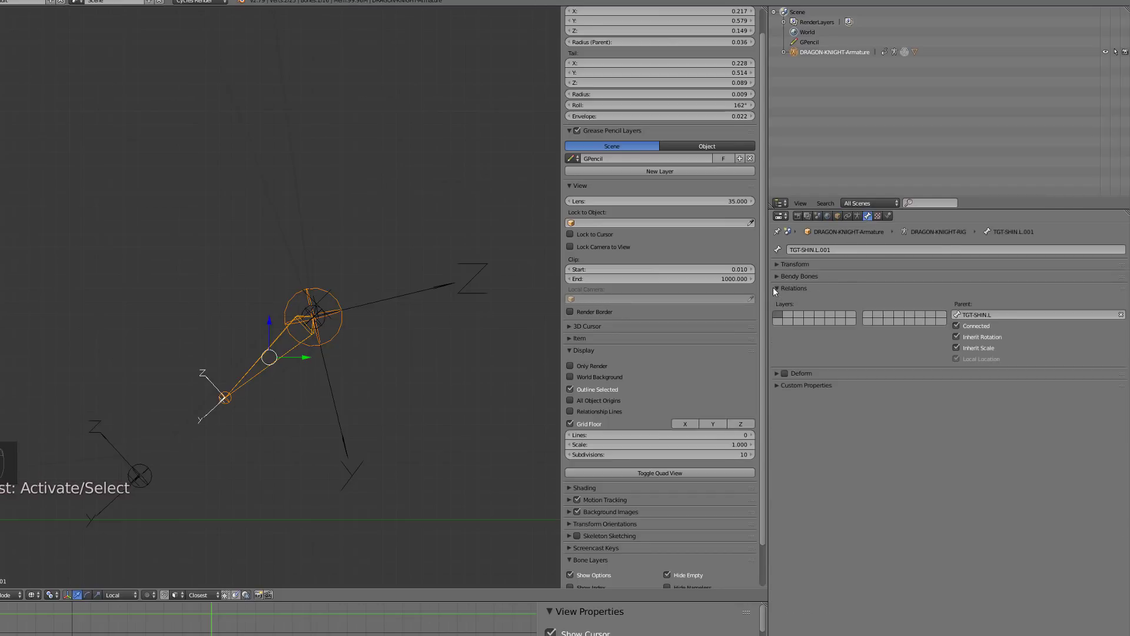
{"action": "key", "text": "ctrl+Tab"}
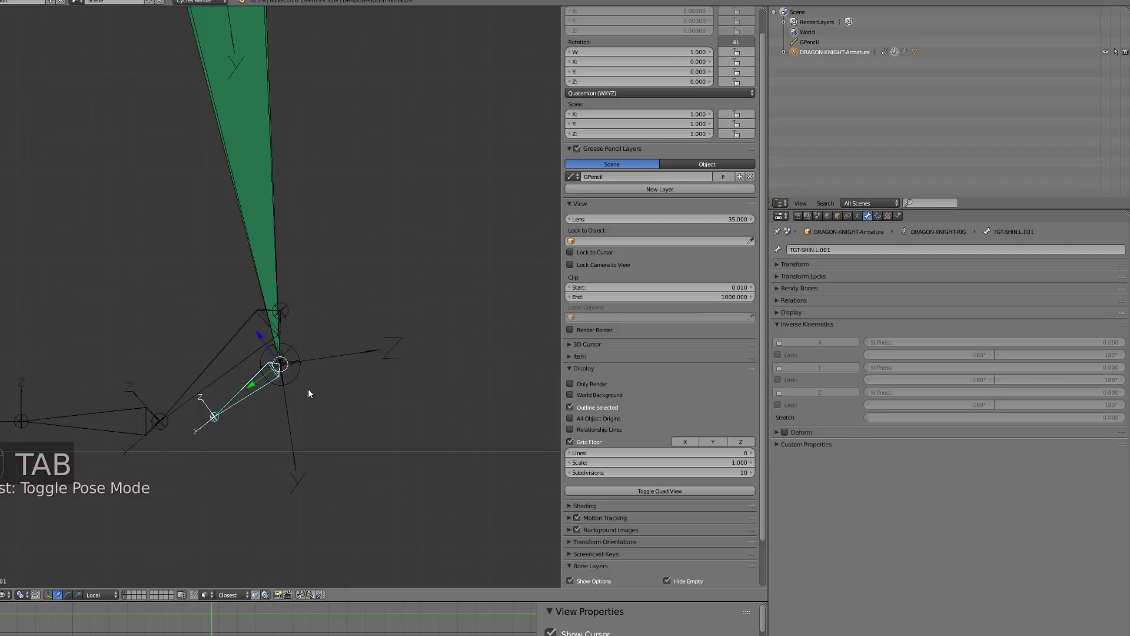
Add Copy Location and Copy Rotation constraints to TGT-FOOT.L that target TGT-SHIN.L.001.
{"action": "key", "text": "Tab"}
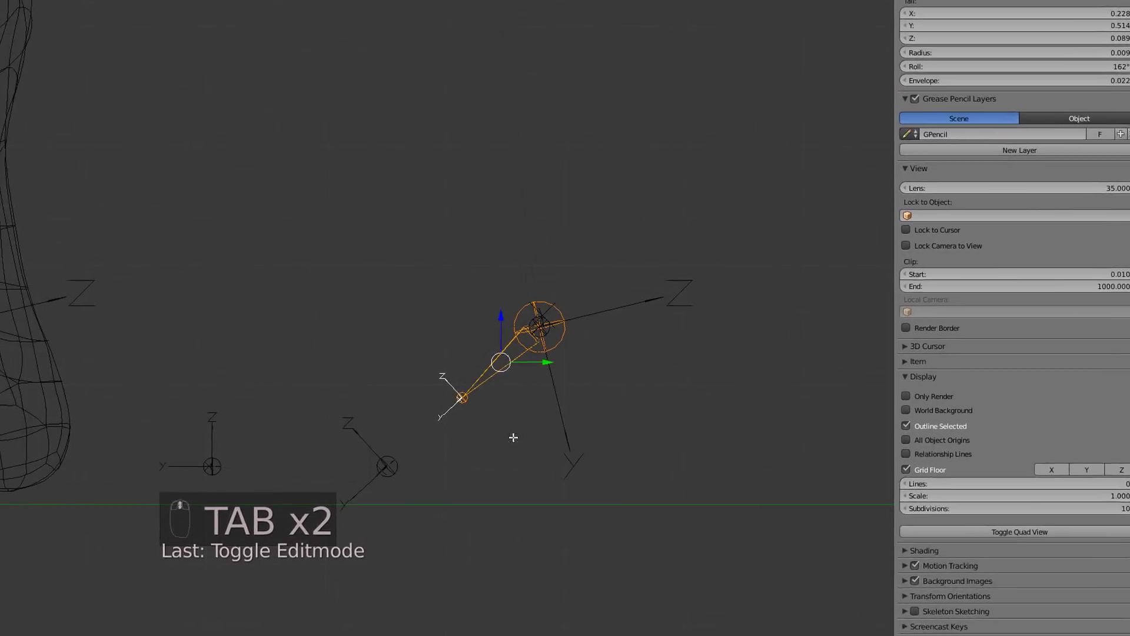
{"action": "key", "text": "Tab"}
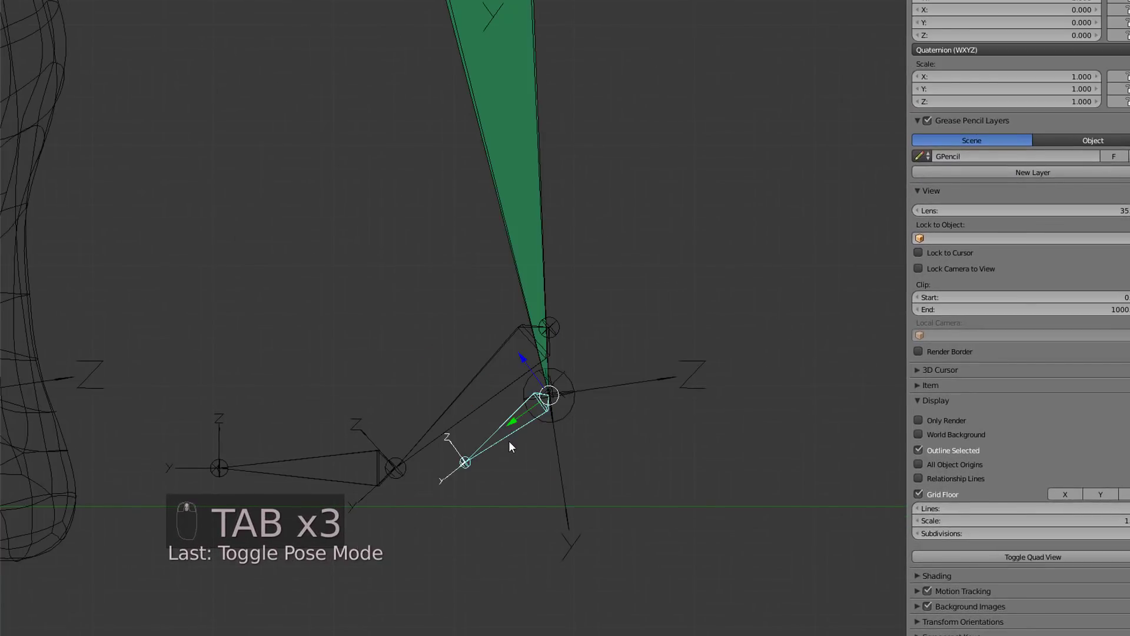
{"action": "right_click", "coordinate": [507, 437]}
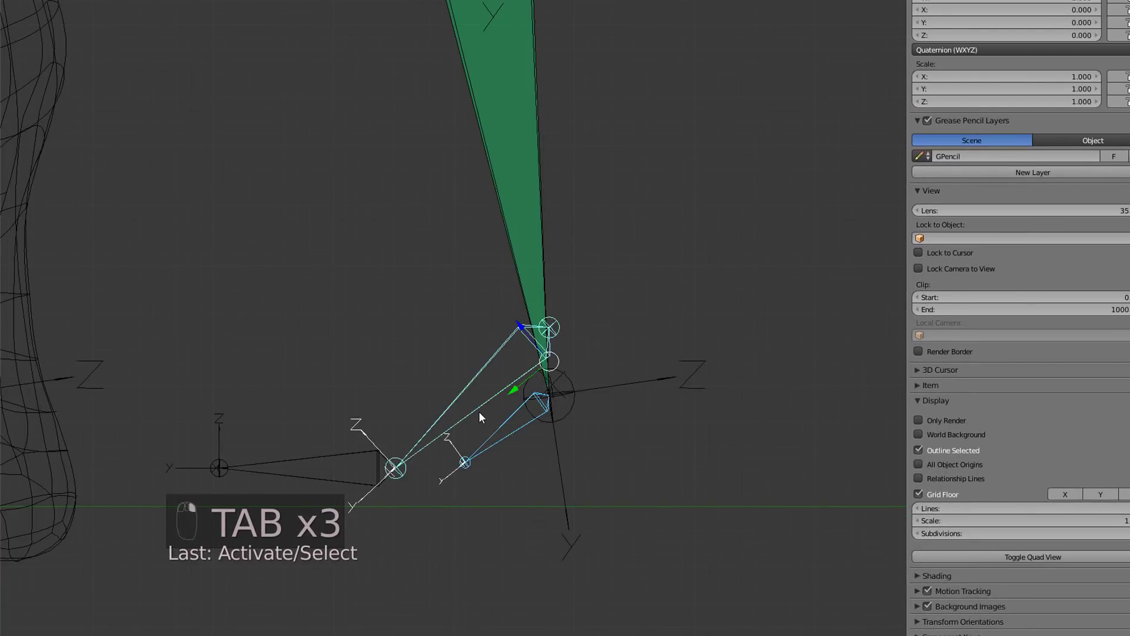
{"action": "right_click", "coordinate": [478, 411], "text": "shift"}
{"action": "key", "text": "ctrl+shift+c"}
{"action": "left_click", "coordinate": [454, 385]}
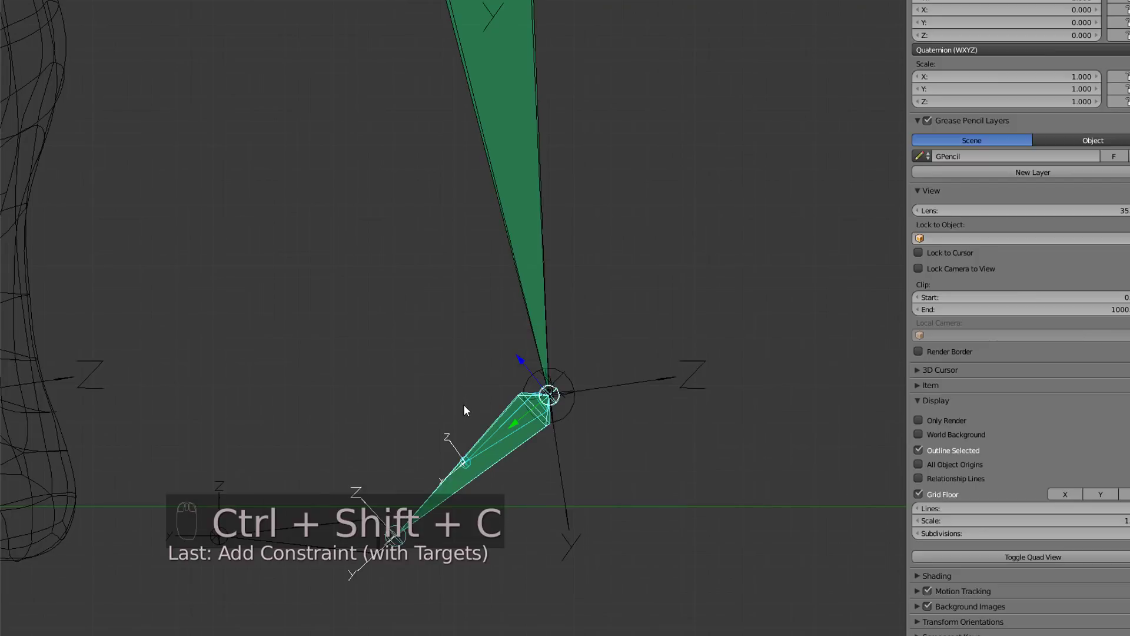
{"action": "key", "text": "ctrl+shift+c"}
{"action": "left_click", "coordinate": [450, 423]}
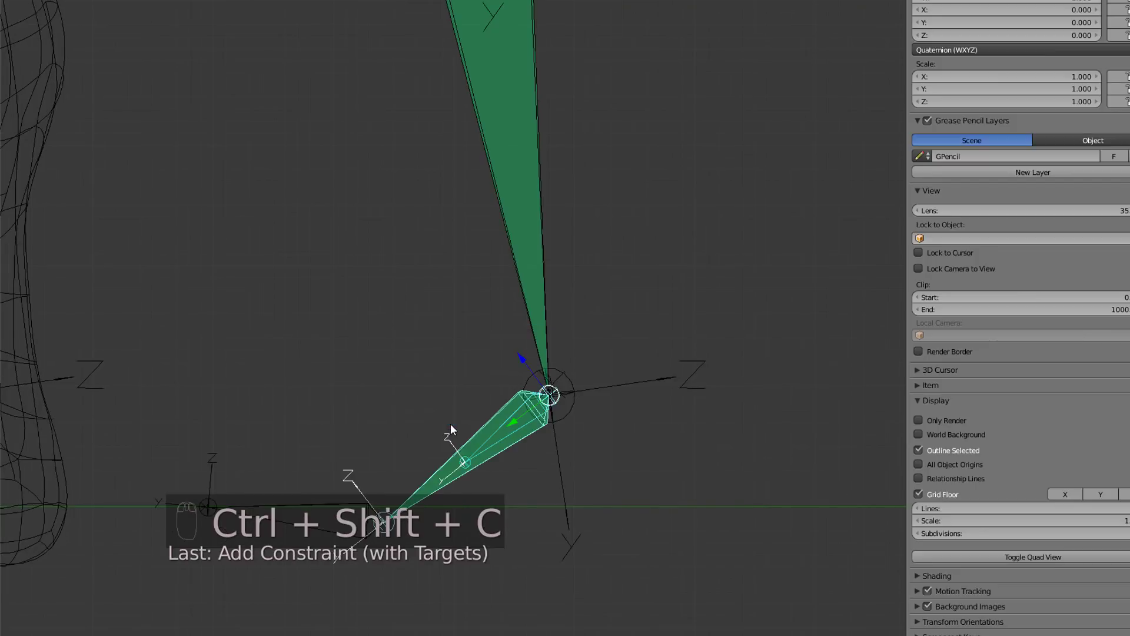
Return to solid shading and play the animation in Pose Mode to check how the foot follows the shin.
{"action": "scroll", "coordinate": [478, 458], "scroll_direction": "down", "scroll_amount": 3}
{"action": "scroll", "coordinate": [478, 452], "scroll_direction": "down", "scroll_amount": 1}
{"action": "key", "text": "Tab"}
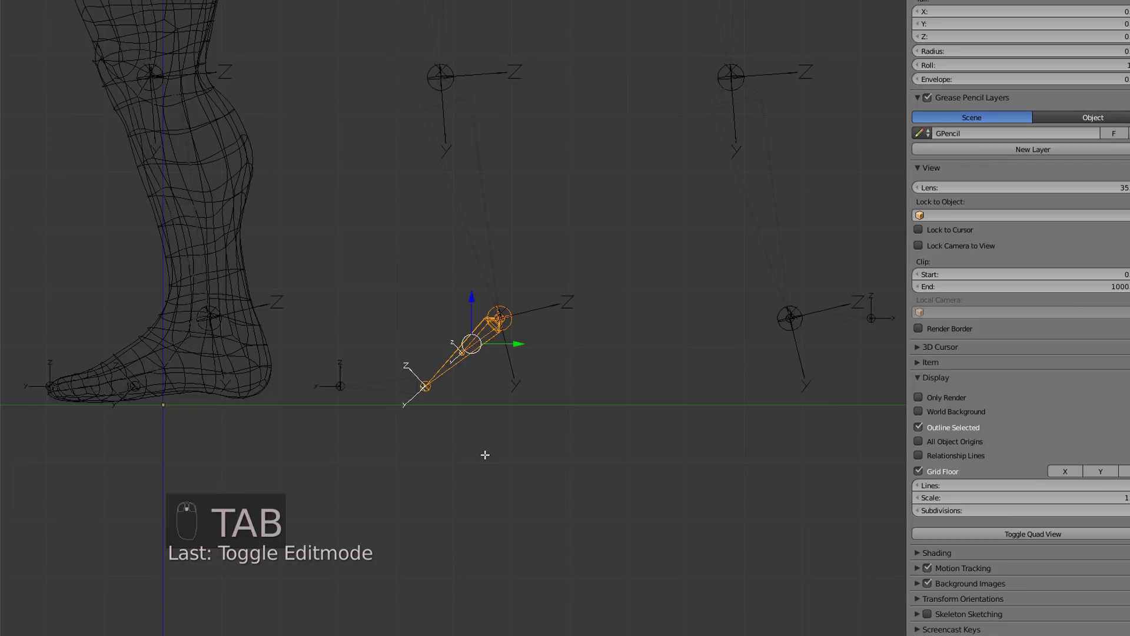
{"action": "key", "text": "z"}
{"action": "key", "text": "alt+a"}
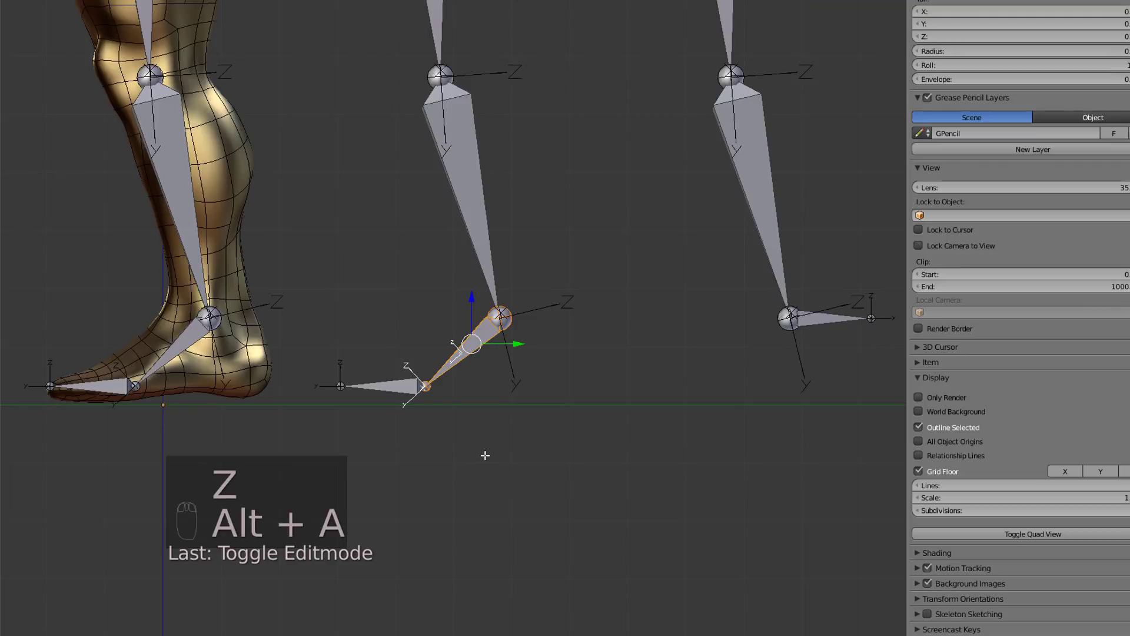
{"action": "key", "text": "alt+a"}
{"action": "key", "text": "Tab"}
{"action": "key", "text": "alt+a"}
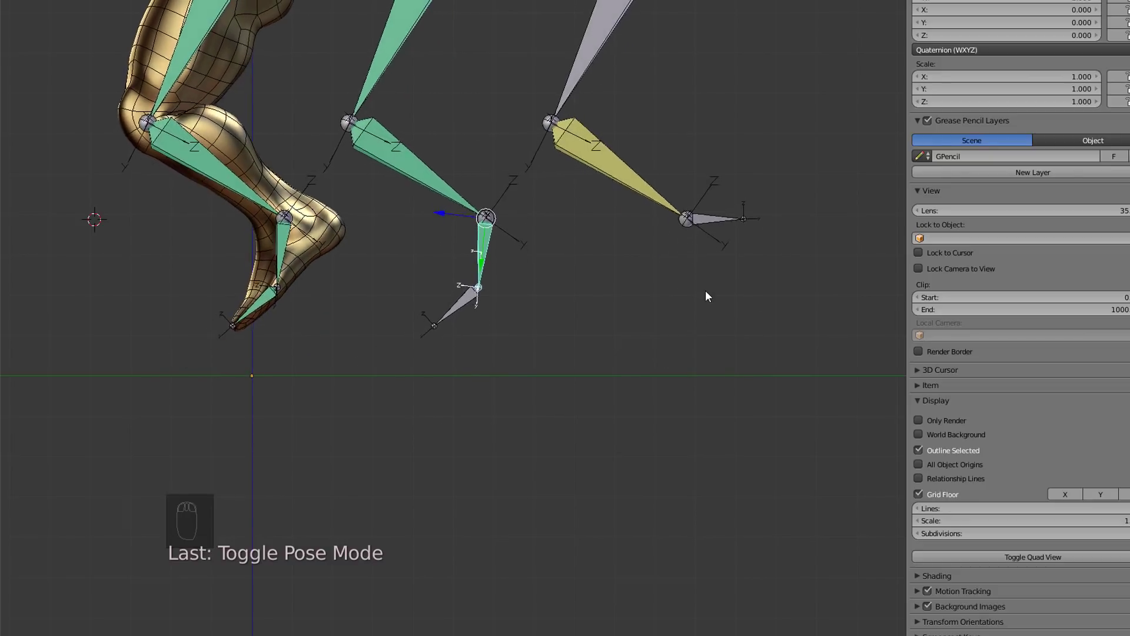
{"action": "key", "text": "alt+a"}
Move CTRL-IK-LEG.L to test how the leg and foot follow it.
{"action": "right_click", "coordinate": [710, 328]}
{"action": "scroll", "coordinate": [695, 312], "scroll_direction": "down", "scroll_amount": 2}
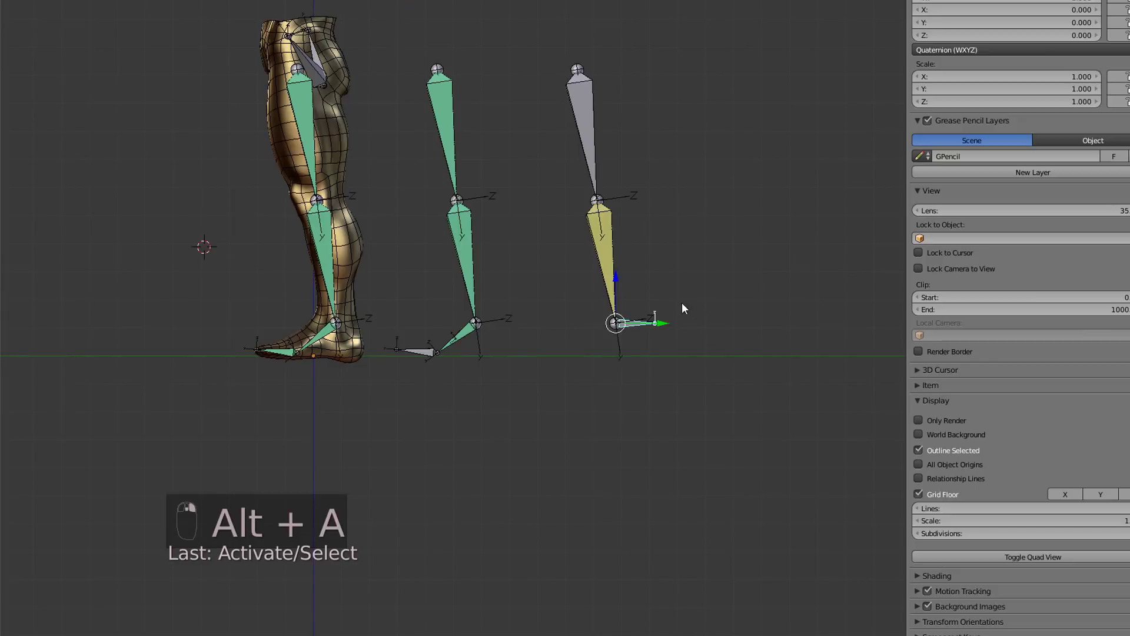
{"action": "key", "text": "g"}
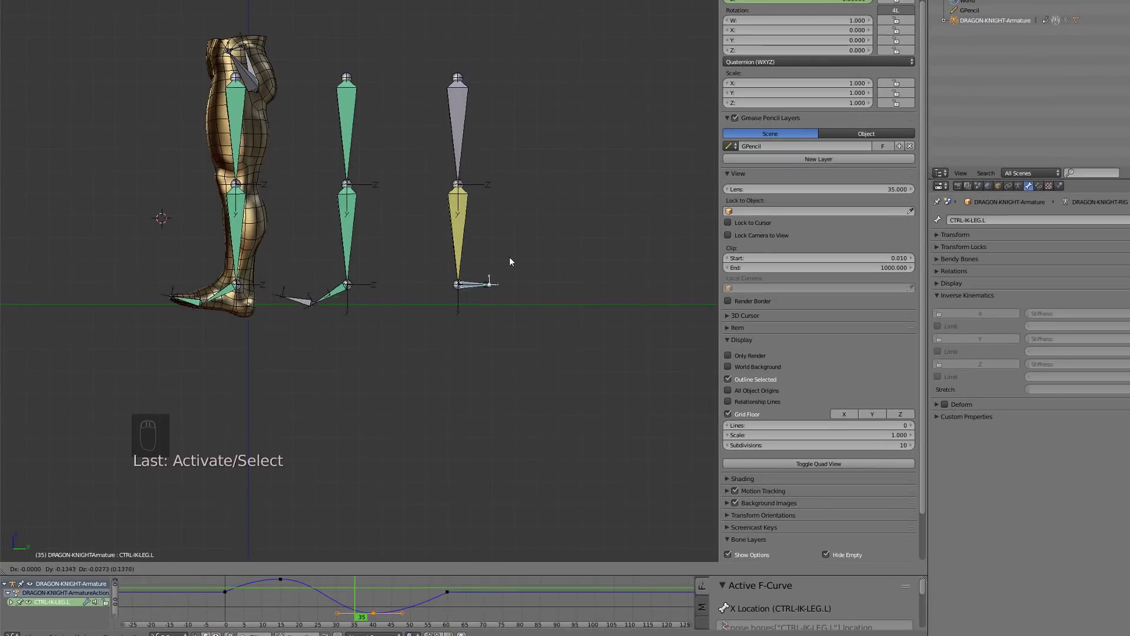
Select all bones and clear their pose rotation, location and scale.
{"action": "middle_click_drag", "start_coordinate": [510, 257], "coordinate": [367, 206]}
{"action": "key", "text": "a"}
{"action": "key", "text": "a"}
{"action": "key", "text": "a"}
{"action": "key", "text": "alt+r"}
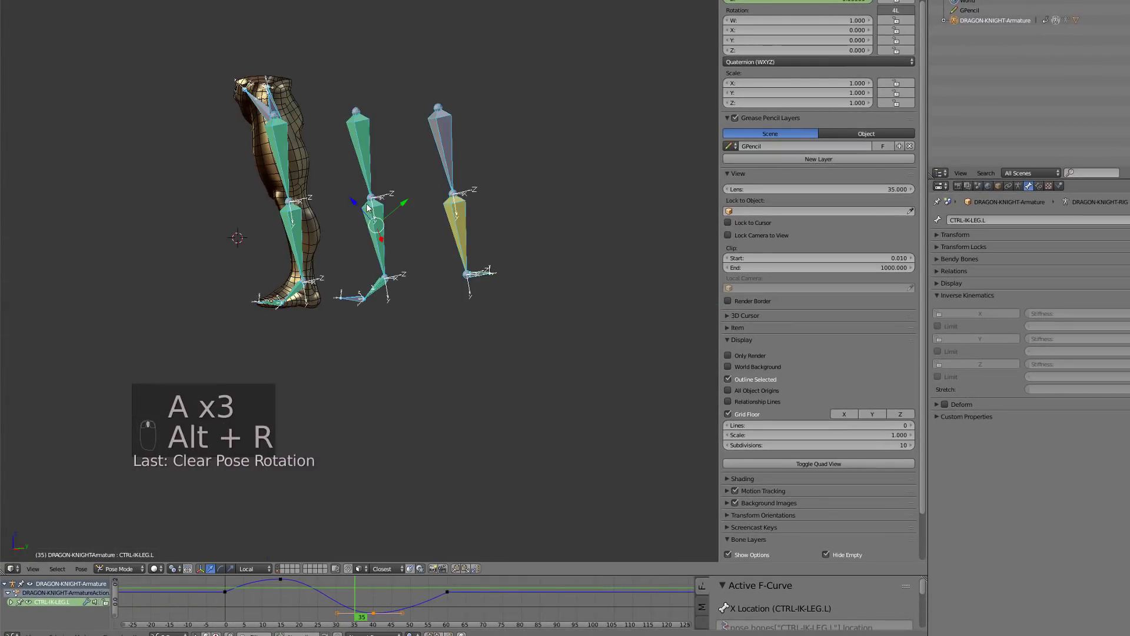
{"action": "key", "text": "alt+g"}
{"action": "key", "text": "alt+s"}
Add a new bone to the armature in Edit Mode from the front view and select it.
{"action": "key", "text": "KP_1"}
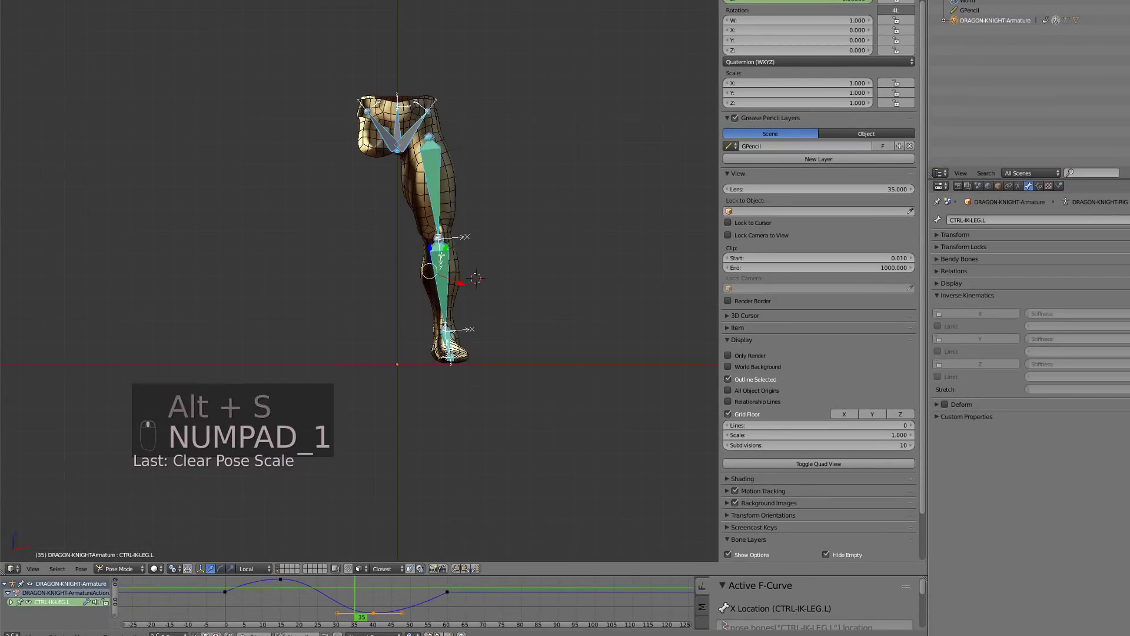
{"action": "key", "text": "Tab"}
{"action": "key", "text": "shift+a"}
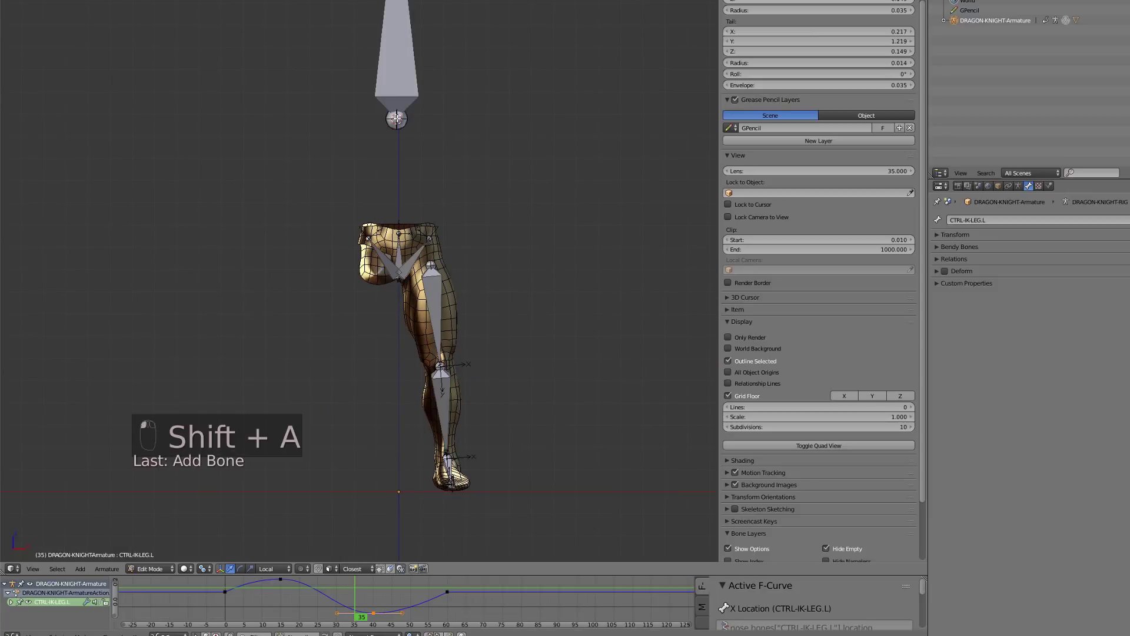
{"action": "right_click", "coordinate": [396, 8]}
Disable Deform for the new bone and rename it as PROPERTIES.
{"action": "left_click", "coordinate": [956, 272]}
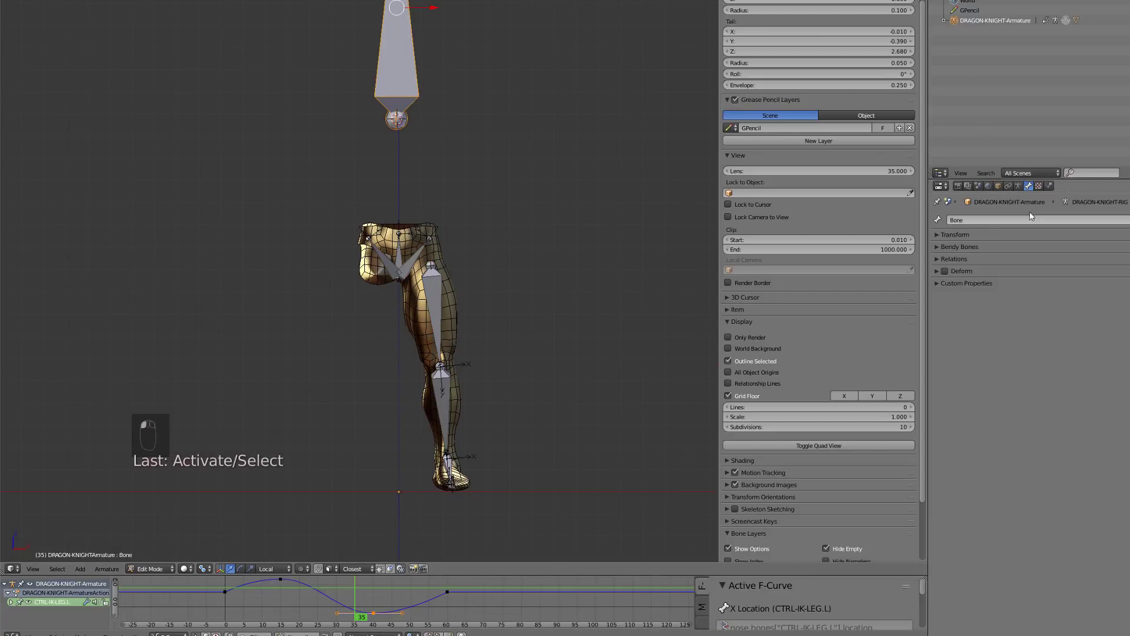
{"action": "left_click", "coordinate": [978, 219]}
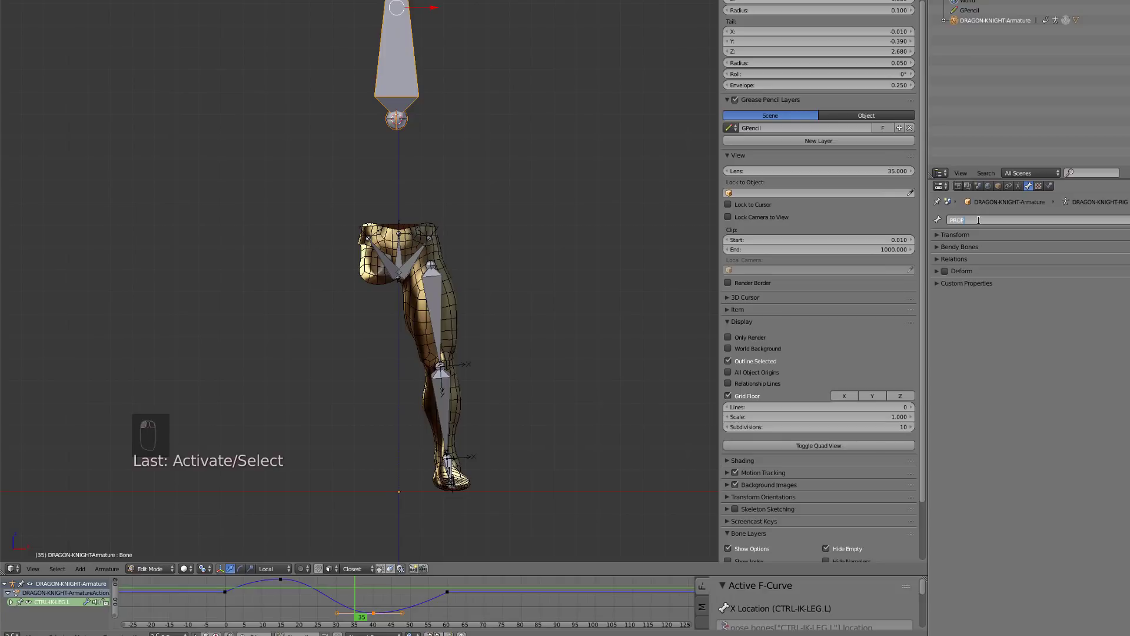
{"action": "type", "text": "PROPERTIES"}
{"action": "key", "text": "Return"}
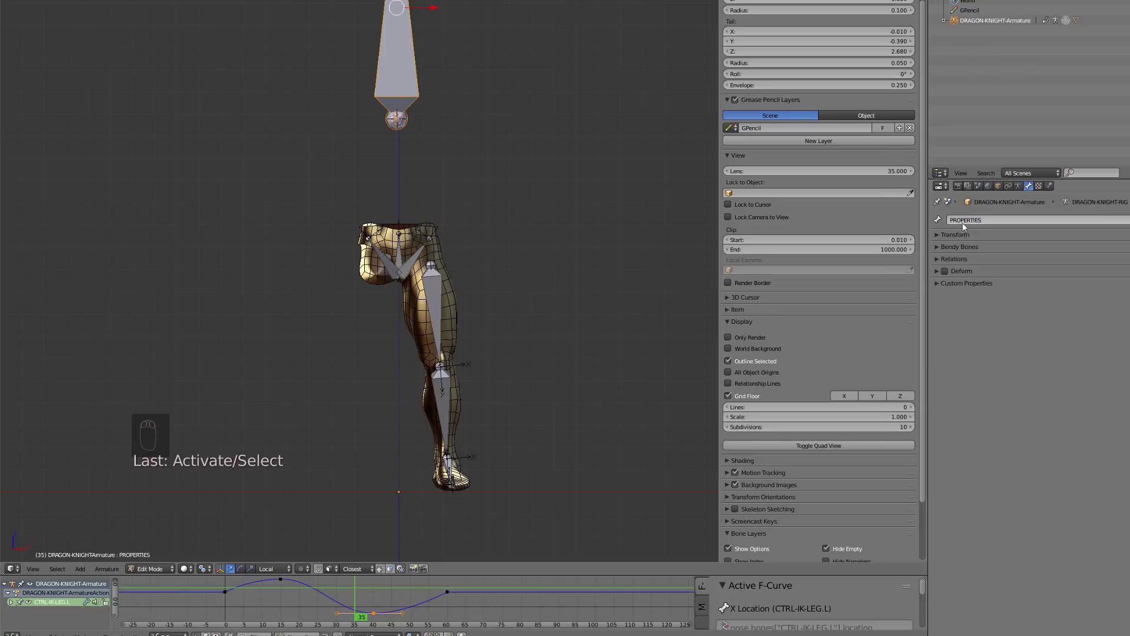
Reset the 3D cursor to the origin and scale the PROPERTIES bone to 0 along X and Y about the cursor.
{"action": "key", "text": "shift+c"}
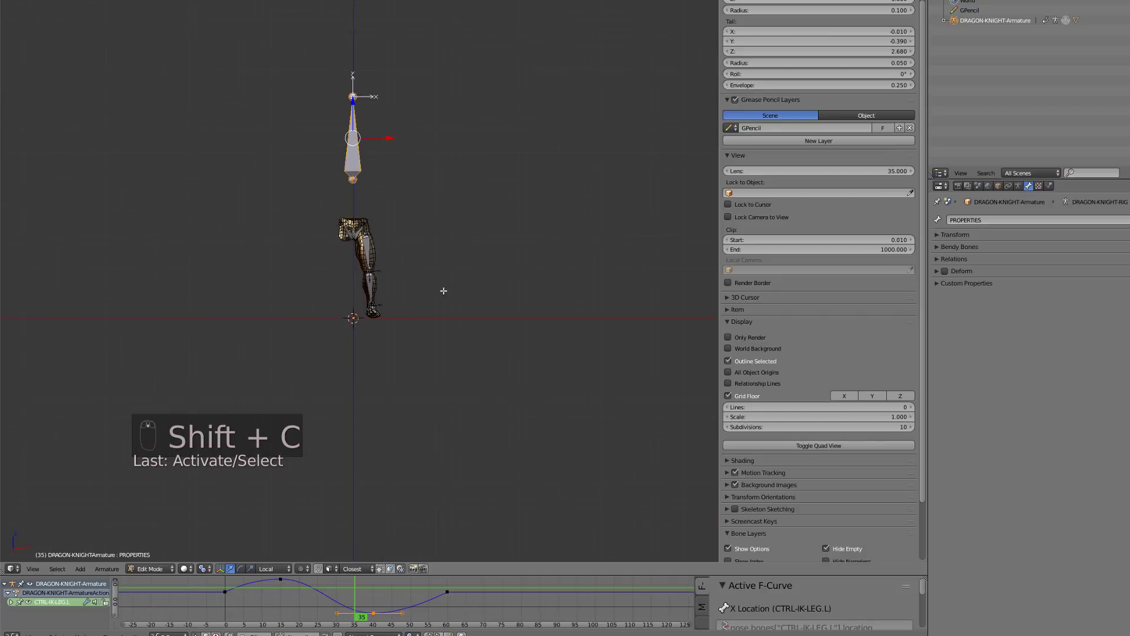
{"action": "left_click", "coordinate": [203, 568]}
{"action": "left_click", "coordinate": [222, 545]}
{"action": "key", "text": "s"}
{"action": "key", "text": "x"}
{"action": "key", "text": "0"}
{"action": "key", "text": "Return"}
{"action": "key", "text": "s"}
{"action": "key", "text": "y"}
{"action": "key", "text": "0"}
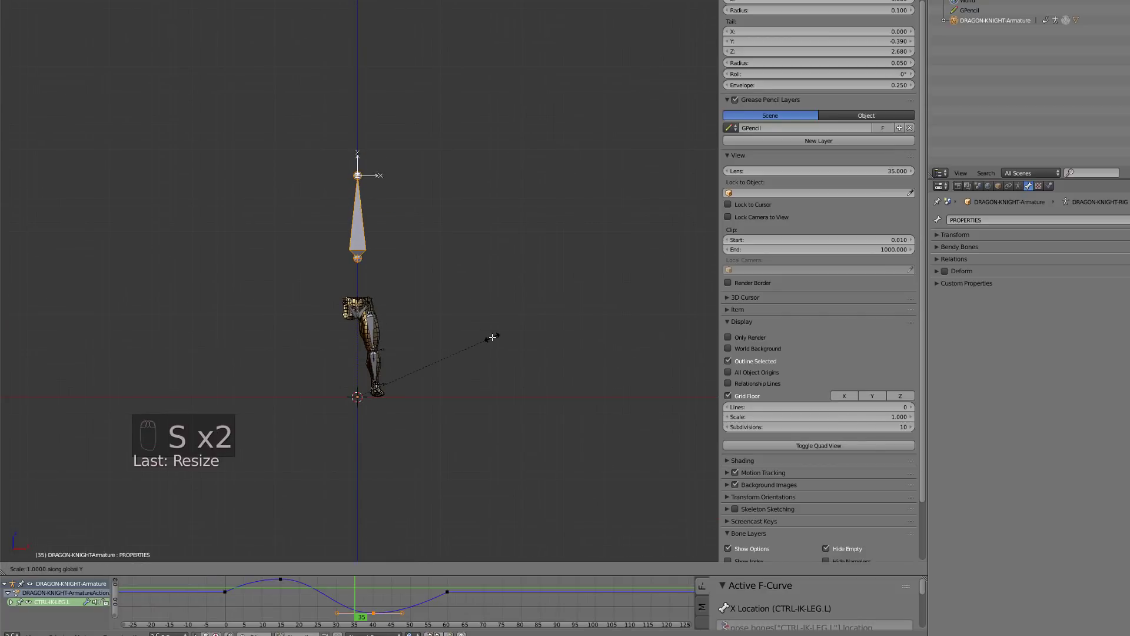
{"action": "key", "text": "Return"}
Shorten the PROPERTIES bone by lowering its tip along Z to about 2.1.
{"action": "scroll", "coordinate": [492, 338], "scroll_direction": "up", "scroll_amount": 3}
{"action": "middle_click_drag", "start_coordinate": [448, 279], "coordinate": [436, 275]}
{"action": "right_click", "coordinate": [348, 109]}
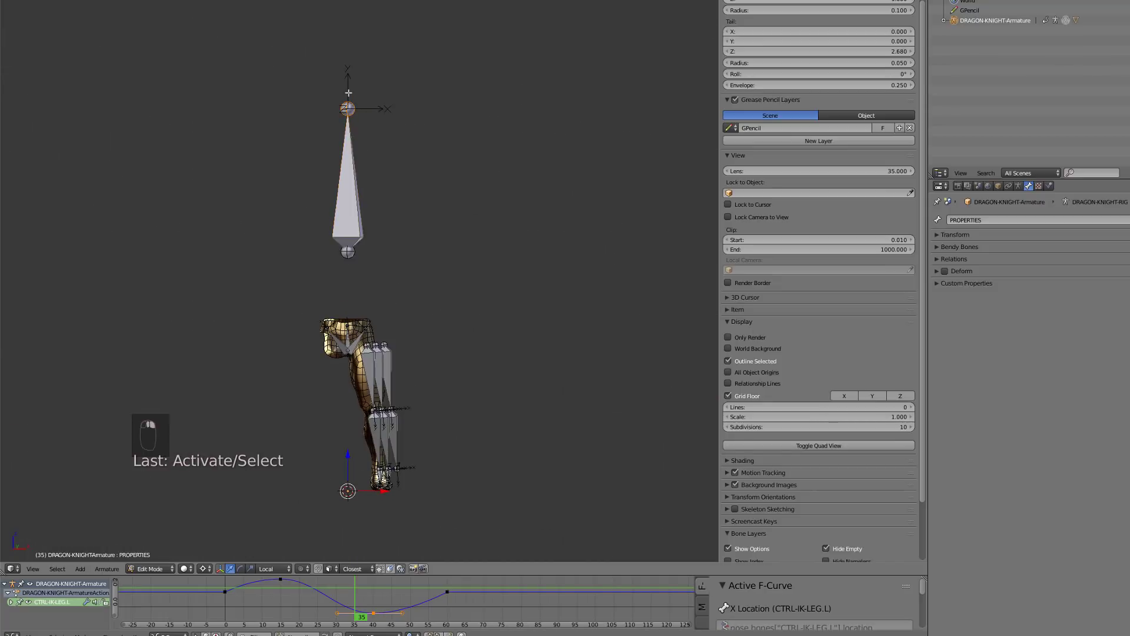
{"action": "key", "text": "g"}
{"action": "key", "text": "y"}
{"action": "right_click", "coordinate": [419, 154]}
{"action": "key", "text": "g"}
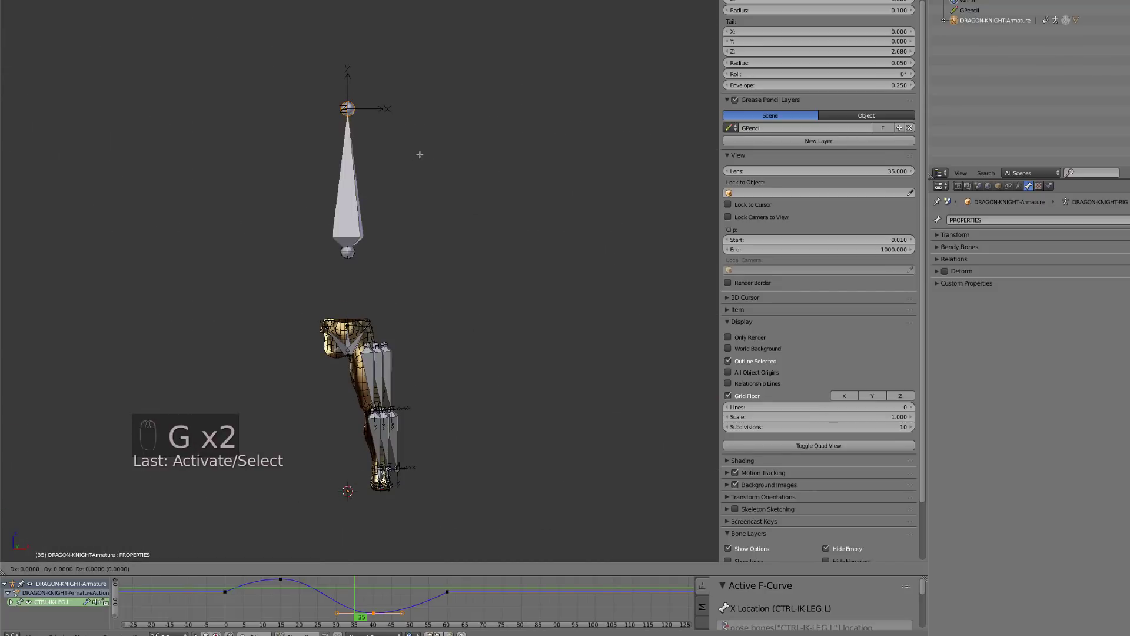
{"action": "key", "text": "z"}
{"action": "left_click", "coordinate": [422, 238]}
Select the PROPERTIES bone and set the pivot point to Median Point.
{"action": "right_click", "coordinate": [338, 226]}
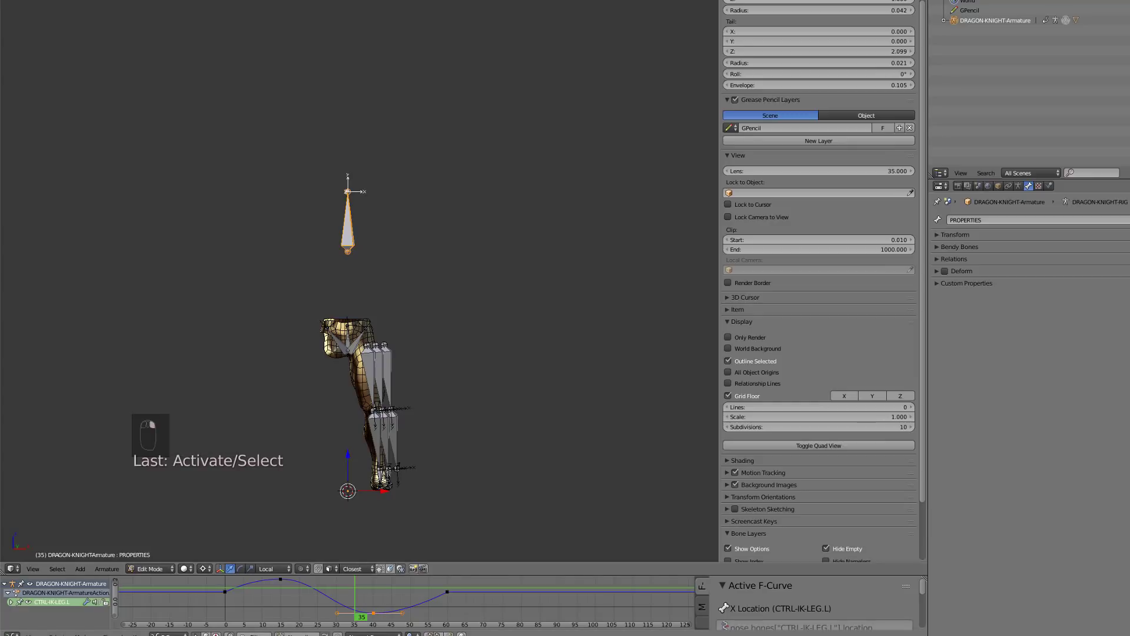
{"action": "left_click", "coordinate": [204, 569]}
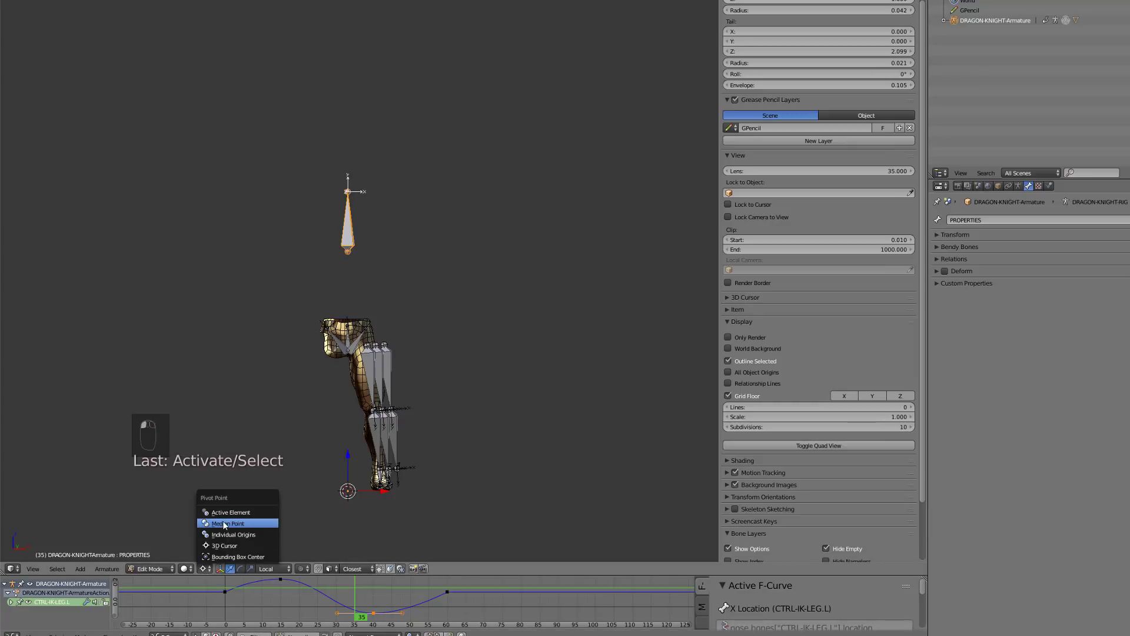
{"action": "left_click", "coordinate": [225, 524]}
{"action": "scroll", "coordinate": [452, 291], "scroll_direction": "up", "scroll_amount": 2}
{"action": "middle_click_drag", "start_coordinate": [479, 292], "coordinate": [333, 281]}
{"action": "middle_click_drag", "start_coordinate": [333, 282], "coordinate": [333, 214], "text": "shift"}
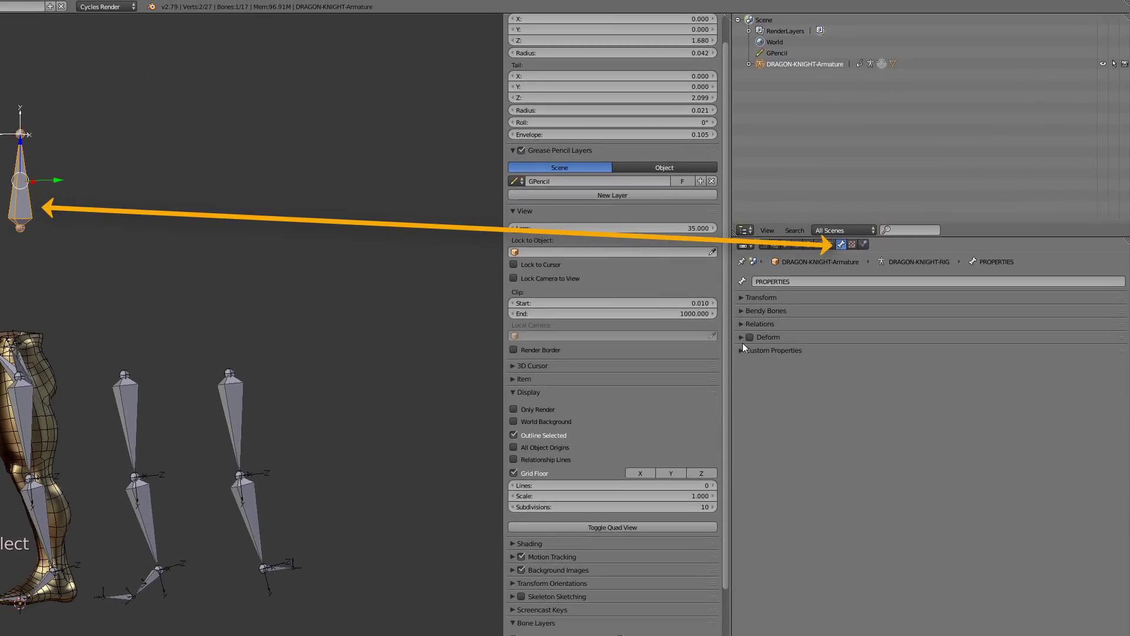
Add a custom property to the PROPERTIES bone in Edit Mode.
{"action": "left_click_drag", "start_coordinate": [742, 341], "coordinate": [742, 349]}
{"action": "left_click", "coordinate": [742, 341]}
{"action": "left_click", "coordinate": [741, 350]}
{"action": "left_click", "coordinate": [742, 350]}
{"action": "left_click", "coordinate": [888, 368]}
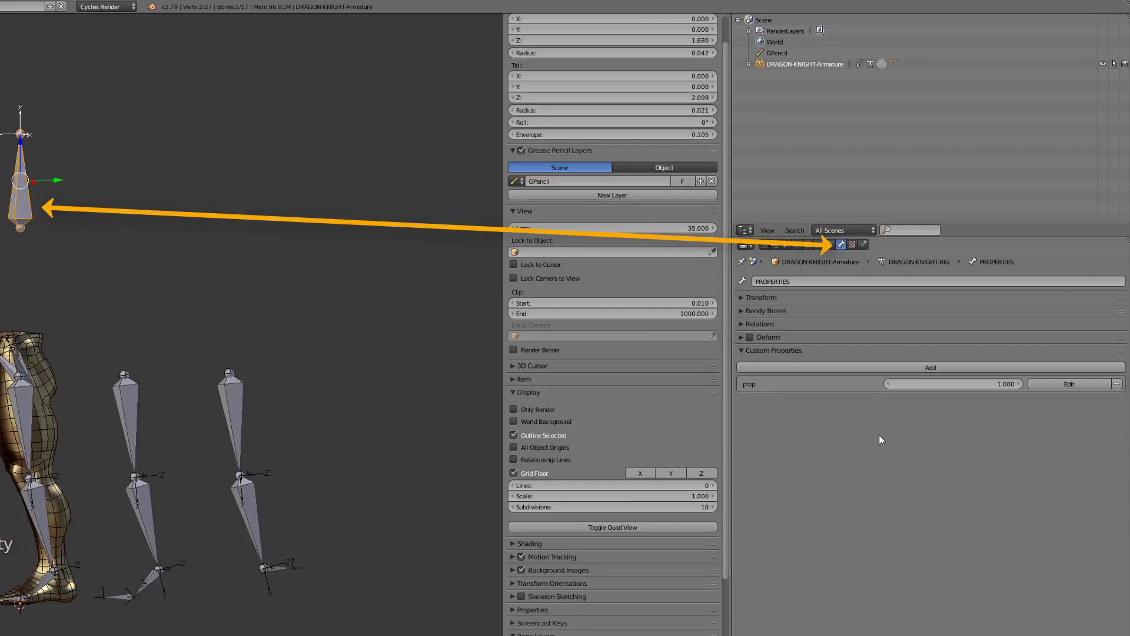
{"action": "left_click", "coordinate": [1049, 383]}
{"action": "left_click", "coordinate": [1039, 400]}
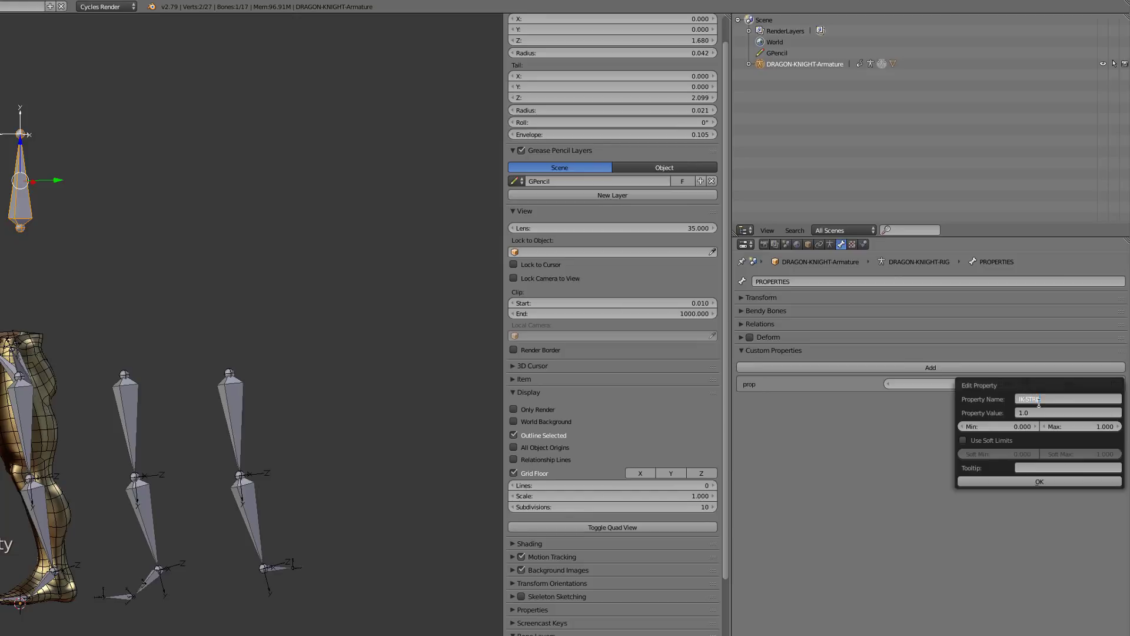
{"action": "key", "text": "BackSpace"}
{"action": "key", "text": "BackSpace"}
{"action": "key", "text": "BackSpace"}
{"action": "key", "text": "Return"}
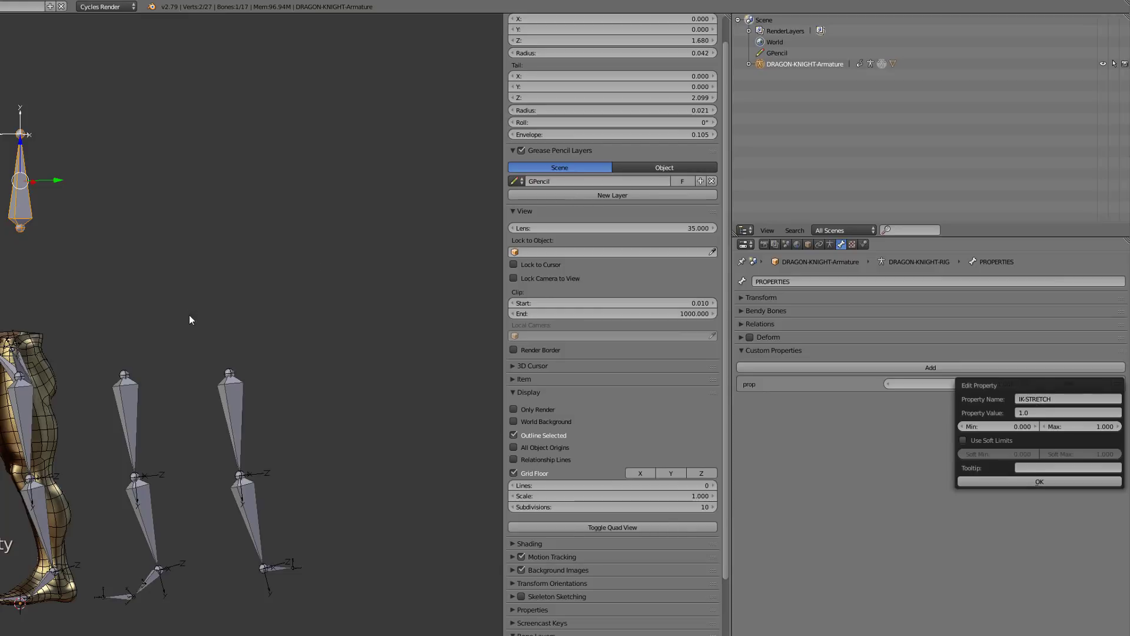
{"action": "left_click", "coordinate": [188, 323]}
{"action": "right_click", "coordinate": [977, 385]}
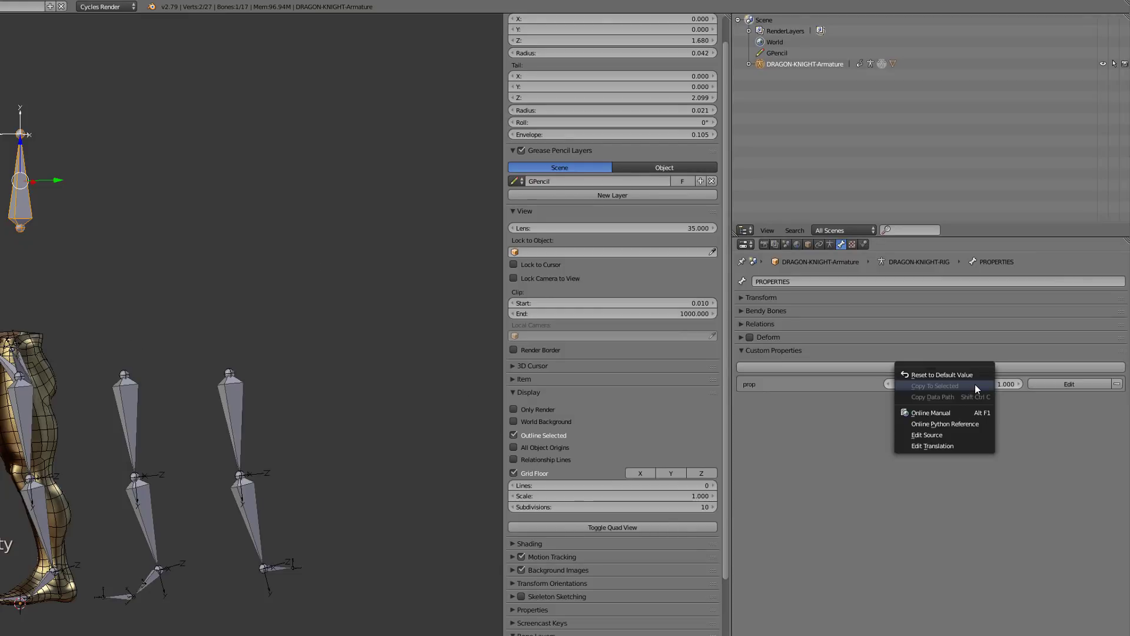
Rename the bone's custom property as IK-STRETCH.
{"action": "left_click", "coordinate": [1070, 385]}
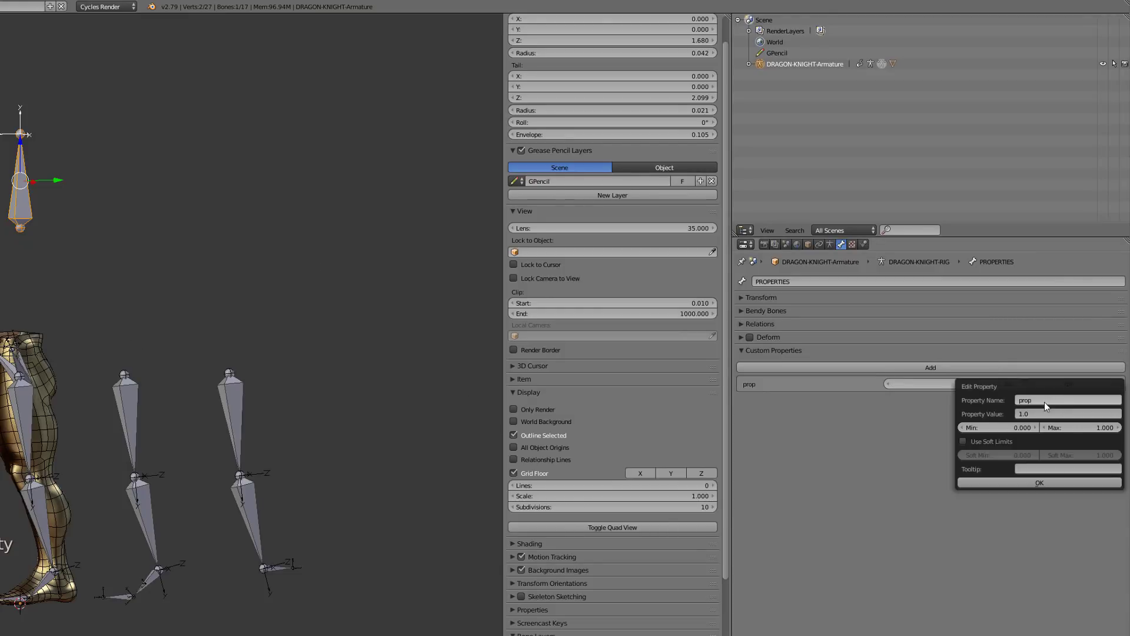
{"action": "left_click", "coordinate": [1045, 401]}
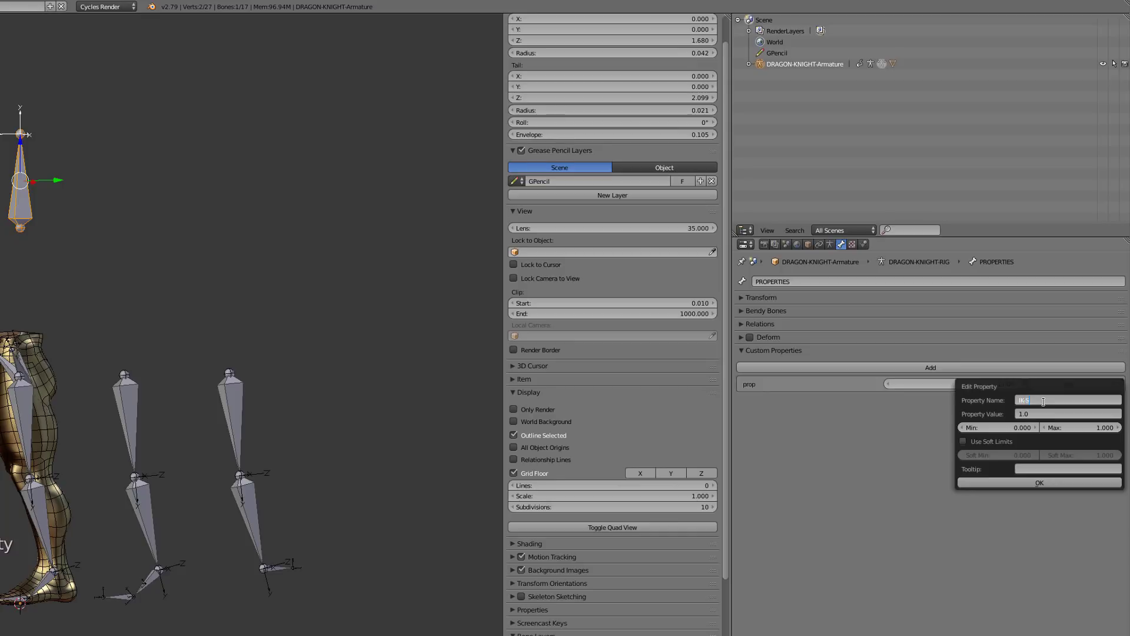
{"action": "key", "text": "Return"}
{"action": "left_click", "coordinate": [1034, 482]}
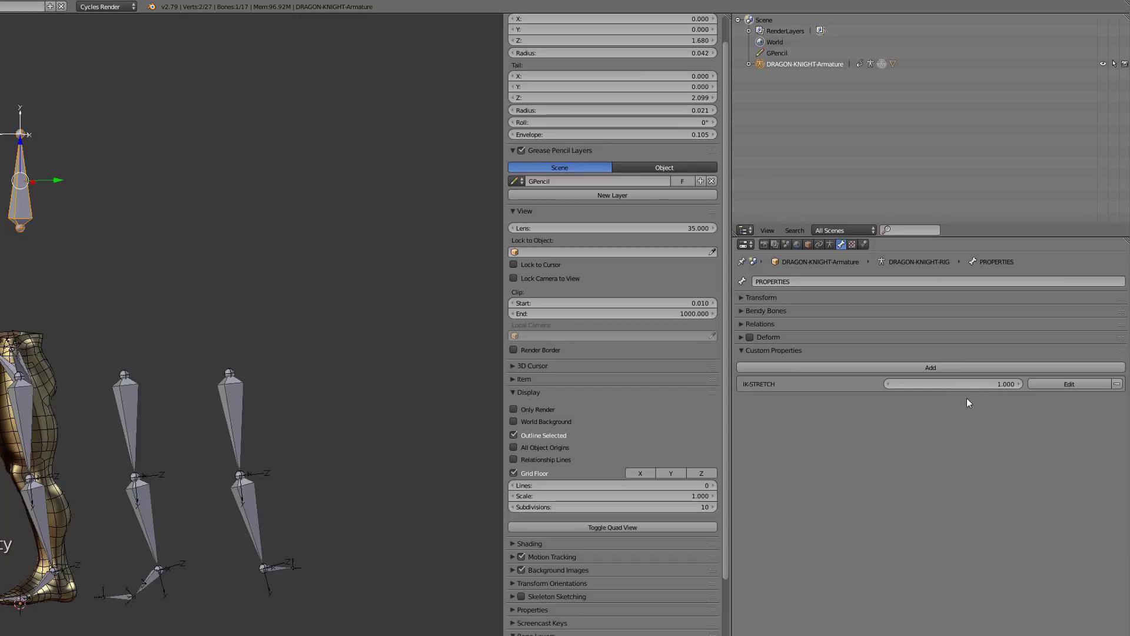
Compare the bone's custom properties in Pose Mode and Edit Mode, and remove the IK-STRETCH property from the edit bone.
{"action": "right_click", "coordinate": [966, 385]}
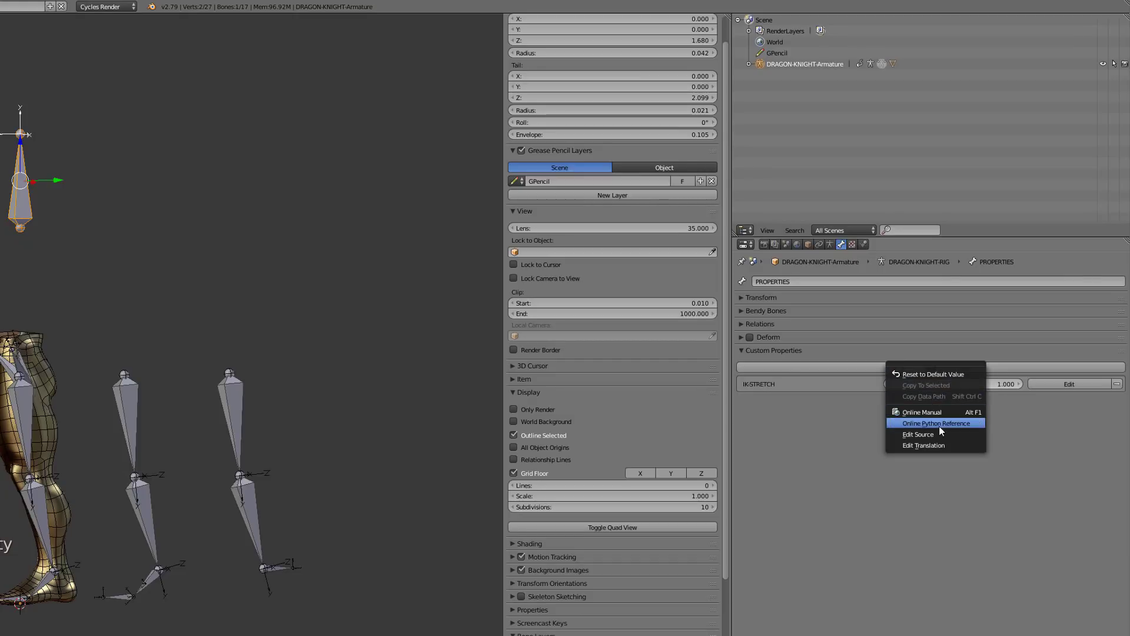
{"action": "right_click", "coordinate": [960, 386]}
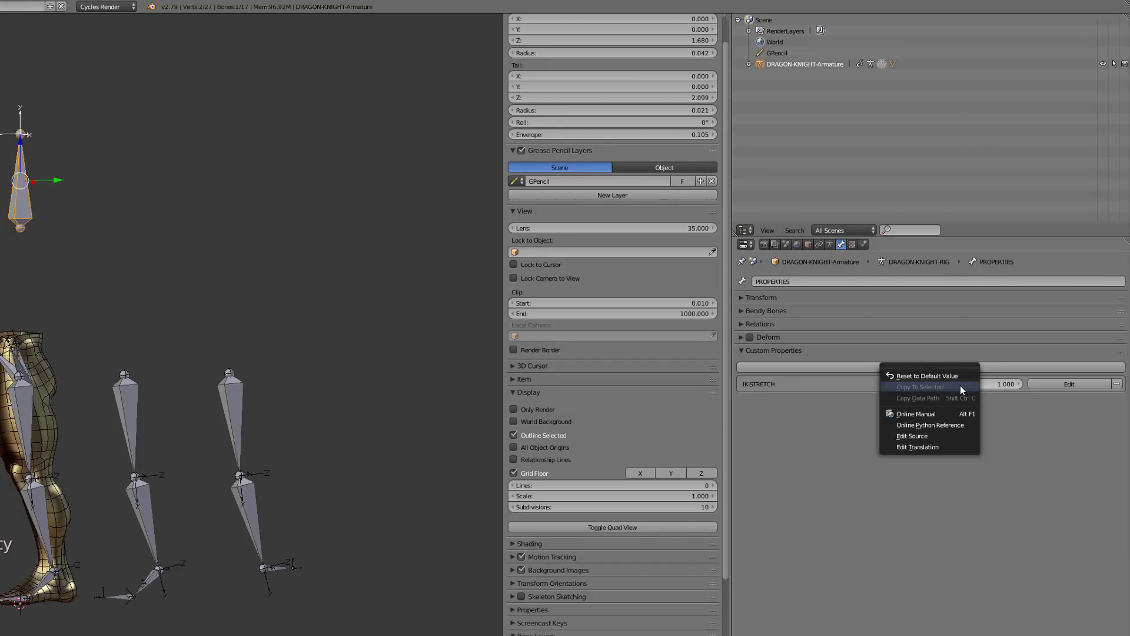
{"action": "scroll", "coordinate": [254, 371], "scroll_direction": "down", "scroll_amount": 3}
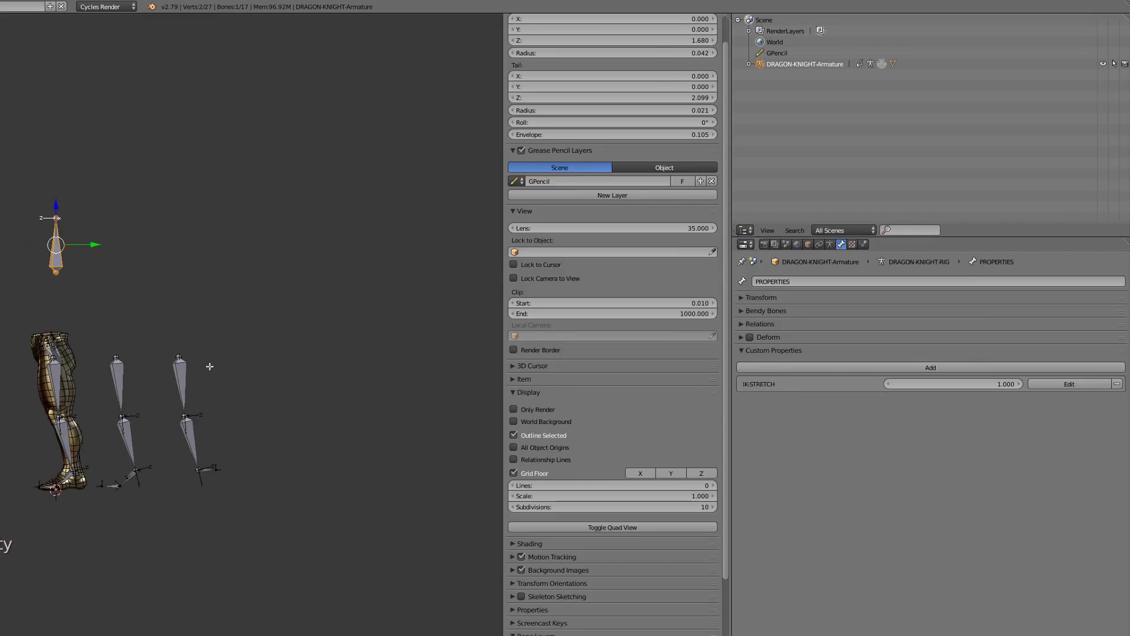
{"action": "key", "text": "ctrl+Tab"}
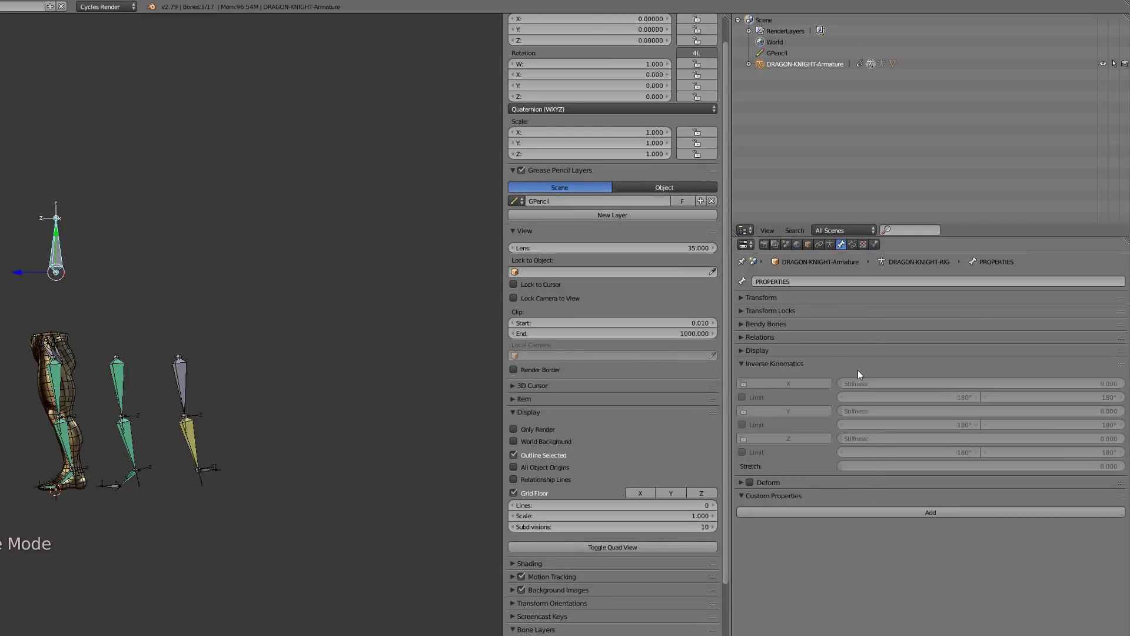
{"action": "key", "text": "Tab"}
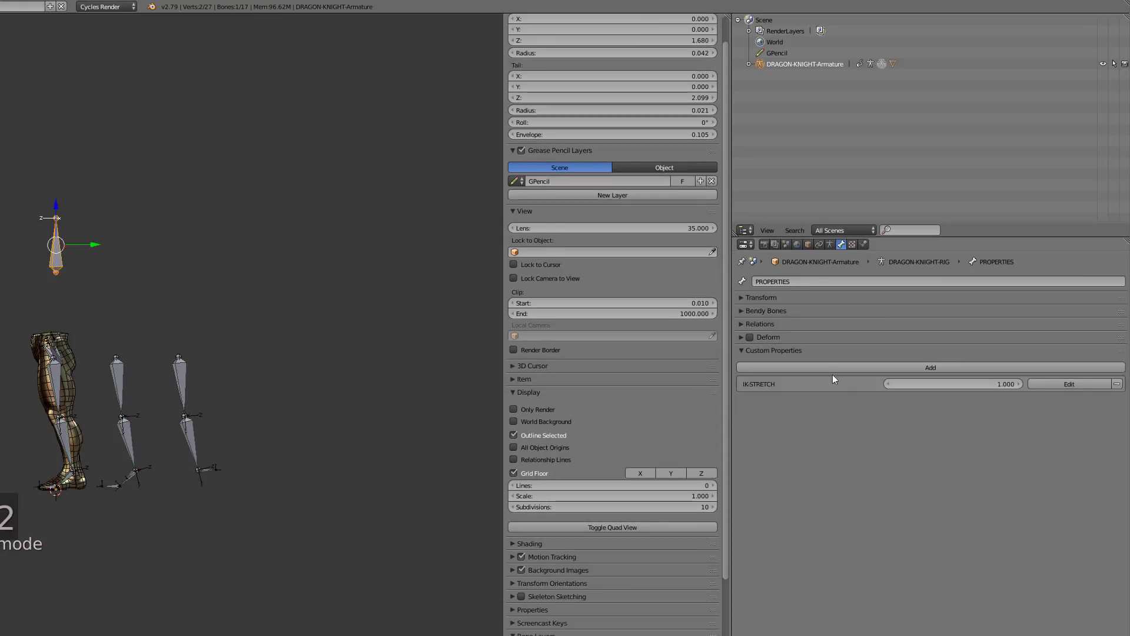
{"action": "left_click", "coordinate": [1117, 384]}
Add a custom property named IK-STRETCH.L to the PROPERTIES bone in Pose Mode and copy its data path.
{"action": "key", "text": "ctrl+Tab"}
{"action": "left_click", "coordinate": [815, 515]}
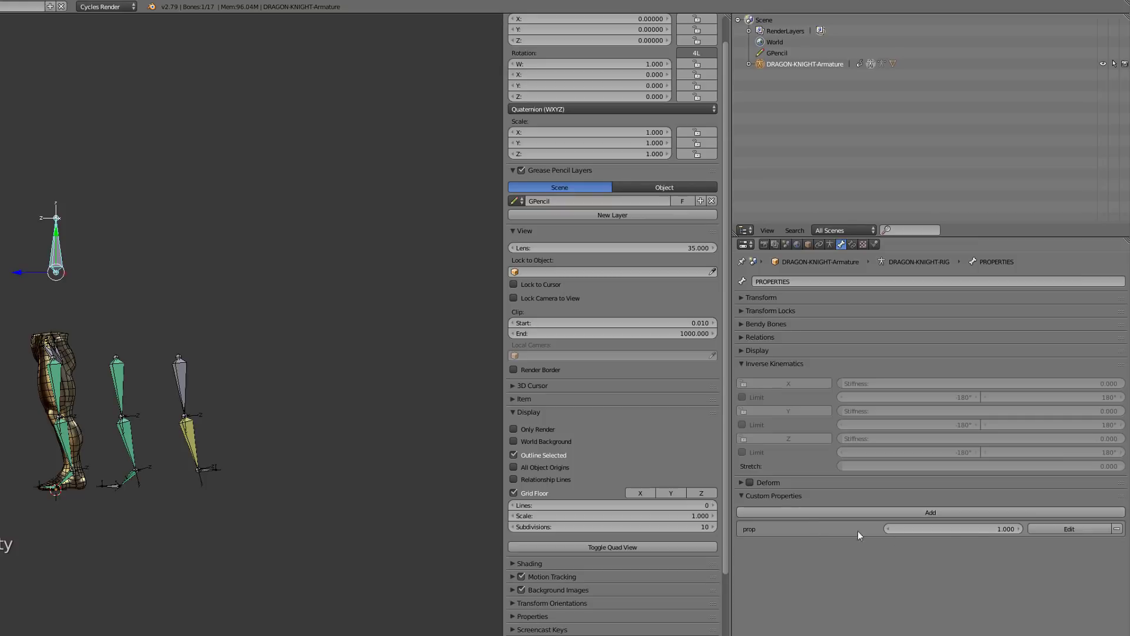
{"action": "left_click", "coordinate": [1100, 528]}
{"action": "left_click", "coordinate": [1031, 543]}
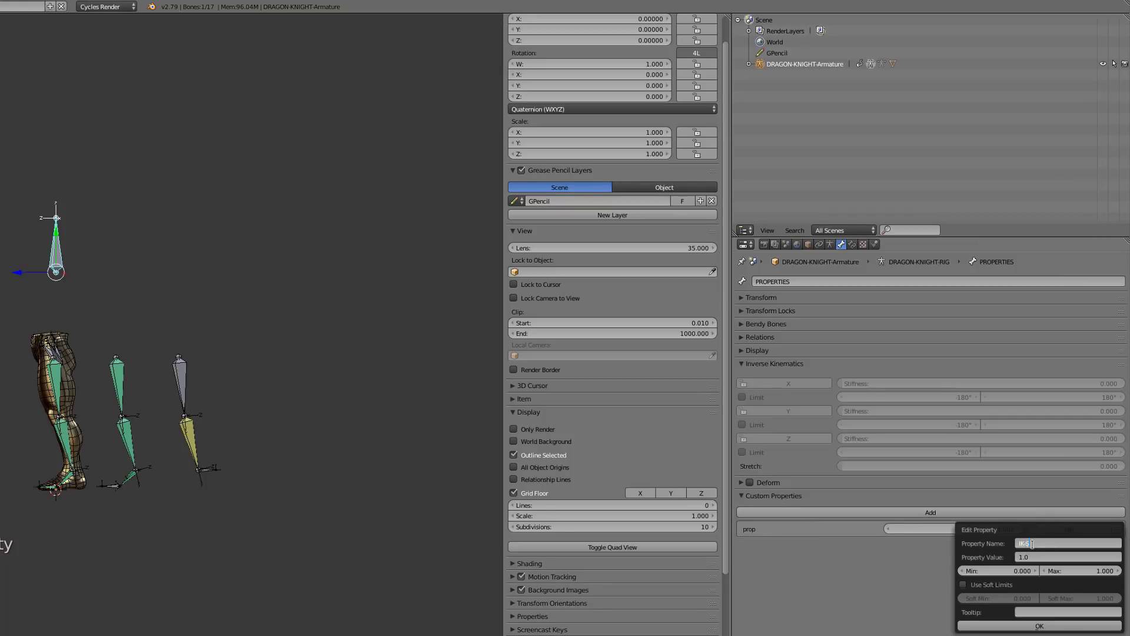
{"action": "type", "text": "IK-STRETC"}
{"action": "key", "text": "BackSpace"}
{"action": "key", "text": "BackSpace"}
{"action": "key", "text": "BackSpace"}
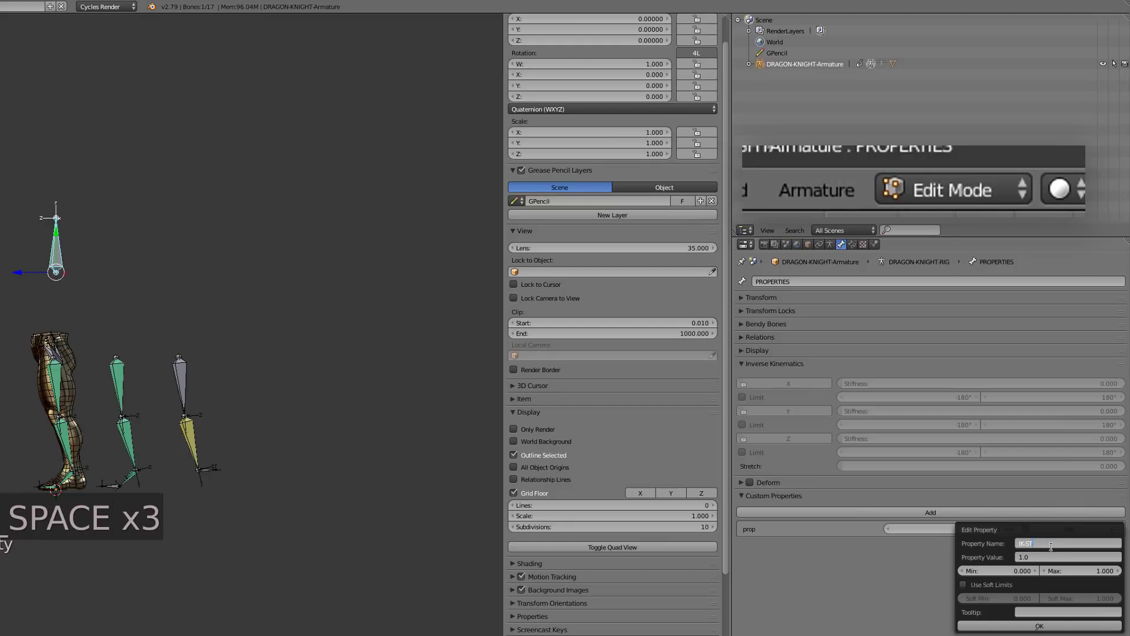
{"action": "type", "text": "RETCH.L"}
{"action": "key", "text": "Return"}
{"action": "left_click", "coordinate": [1039, 625]}
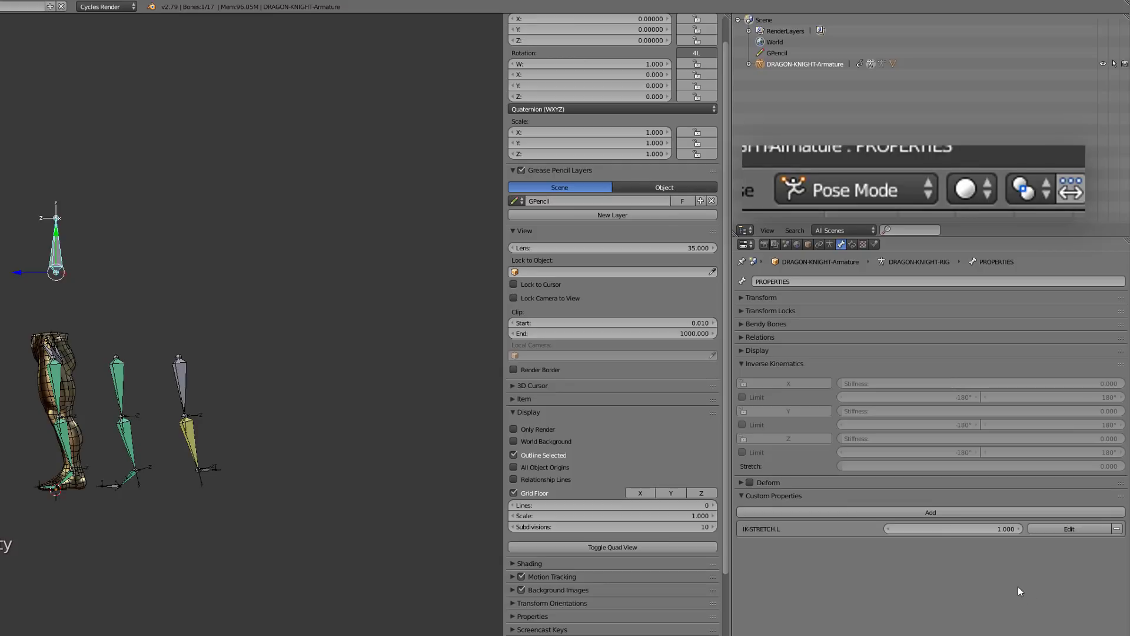
{"action": "right_click", "coordinate": [984, 531]}
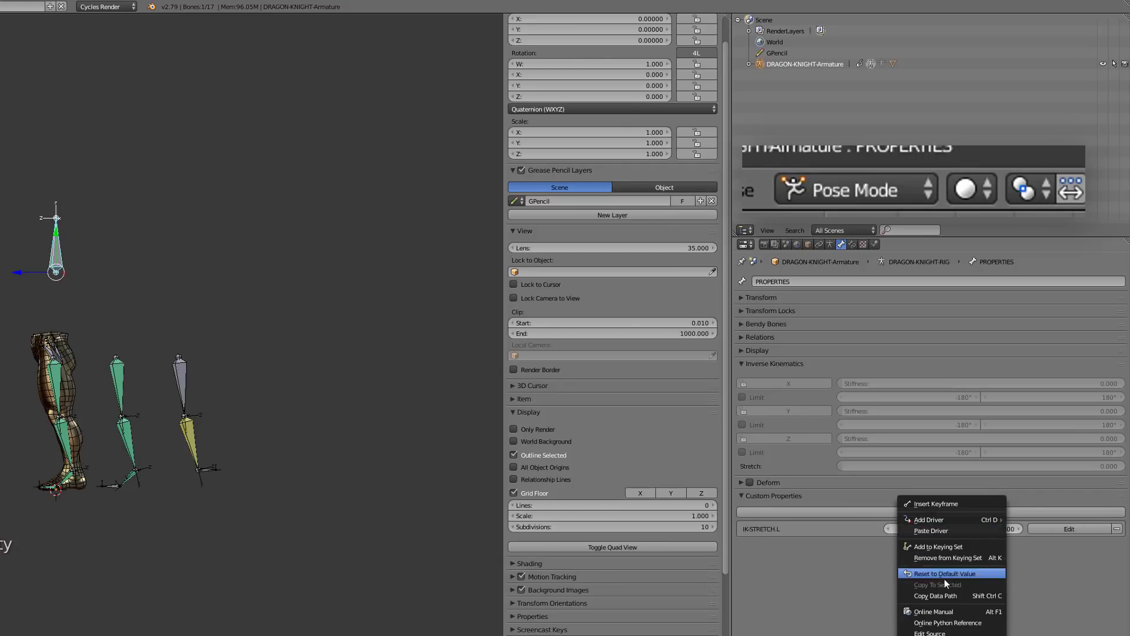
{"action": "left_click", "coordinate": [949, 596]}
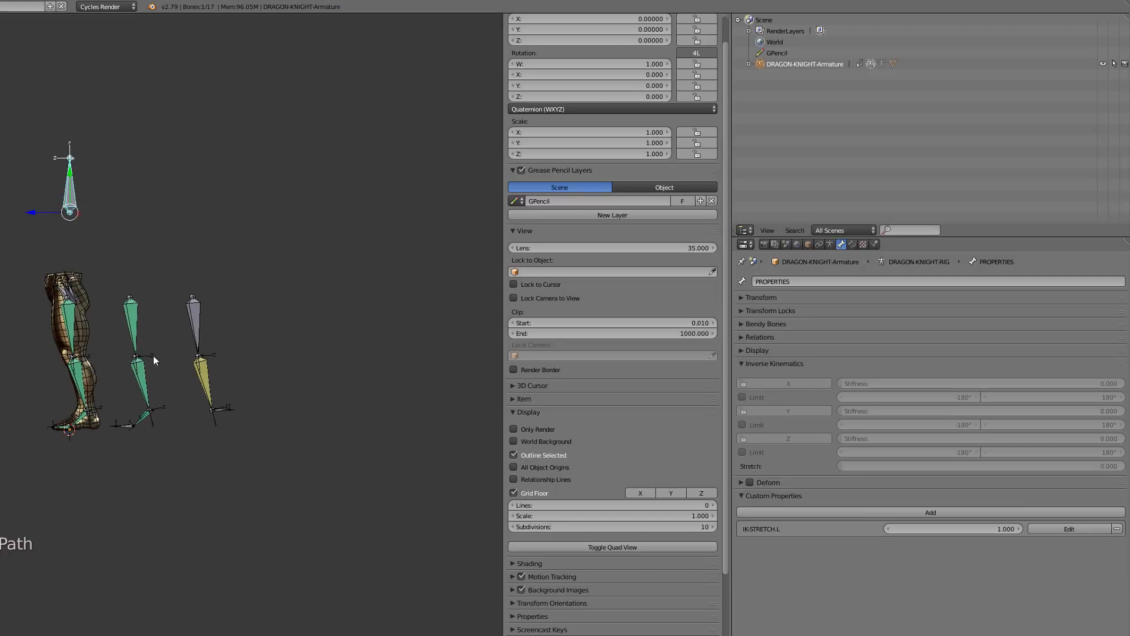
Set both spaces of the Copy Scale constraint on the TGT-LEG.L bone to Local Space.
{"action": "right_click", "coordinate": [137, 324]}
{"action": "left_click", "coordinate": [851, 243]}
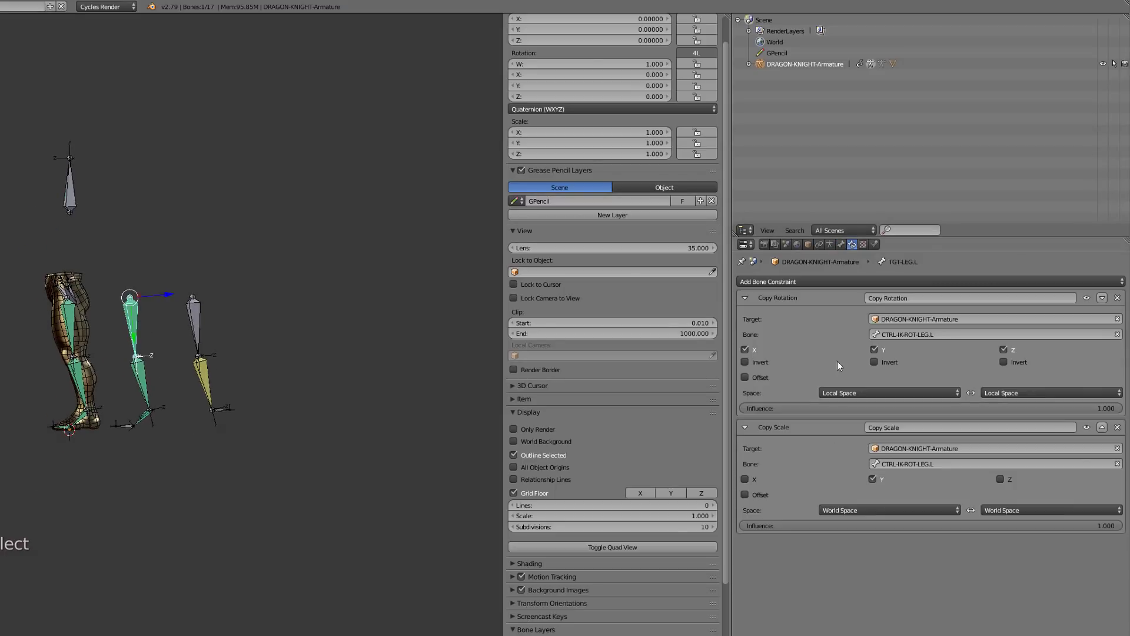
{"action": "right_click", "coordinate": [838, 525]}
{"action": "left_click", "coordinate": [889, 509]}
{"action": "left_click", "coordinate": [892, 468]}
{"action": "left_click", "coordinate": [1005, 508]}
{"action": "left_click", "coordinate": [1005, 463]}
Set both spaces of the Copy Scale constraint on the TGT-SHIN.L bone to Local Space.
{"action": "right_click", "coordinate": [150, 391]}
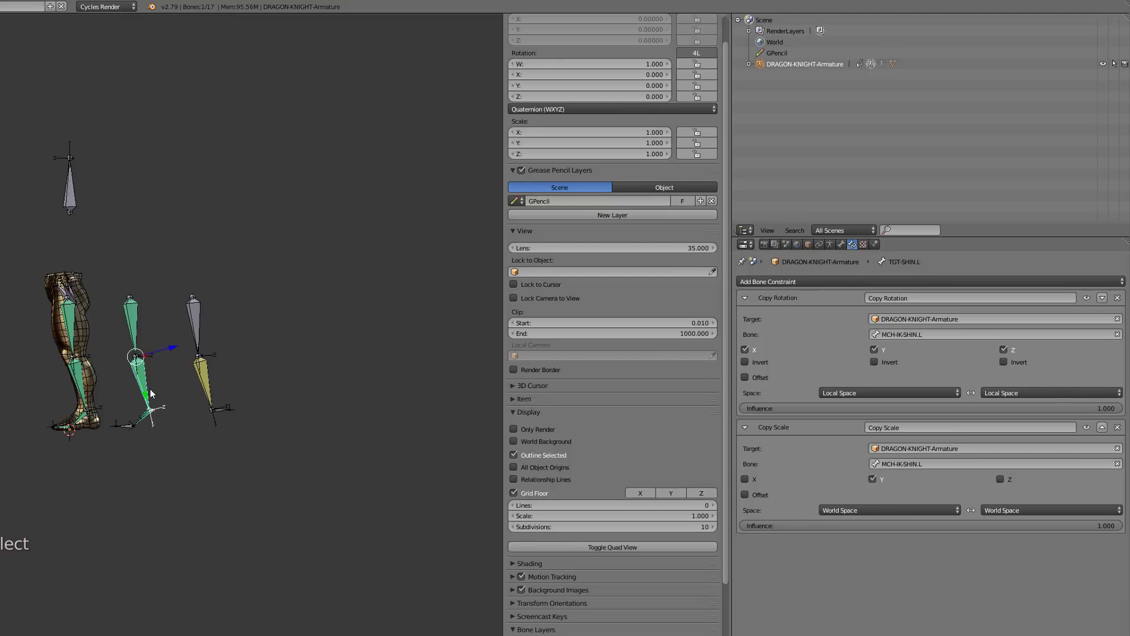
{"action": "left_click", "coordinate": [874, 510]}
{"action": "left_click", "coordinate": [864, 461]}
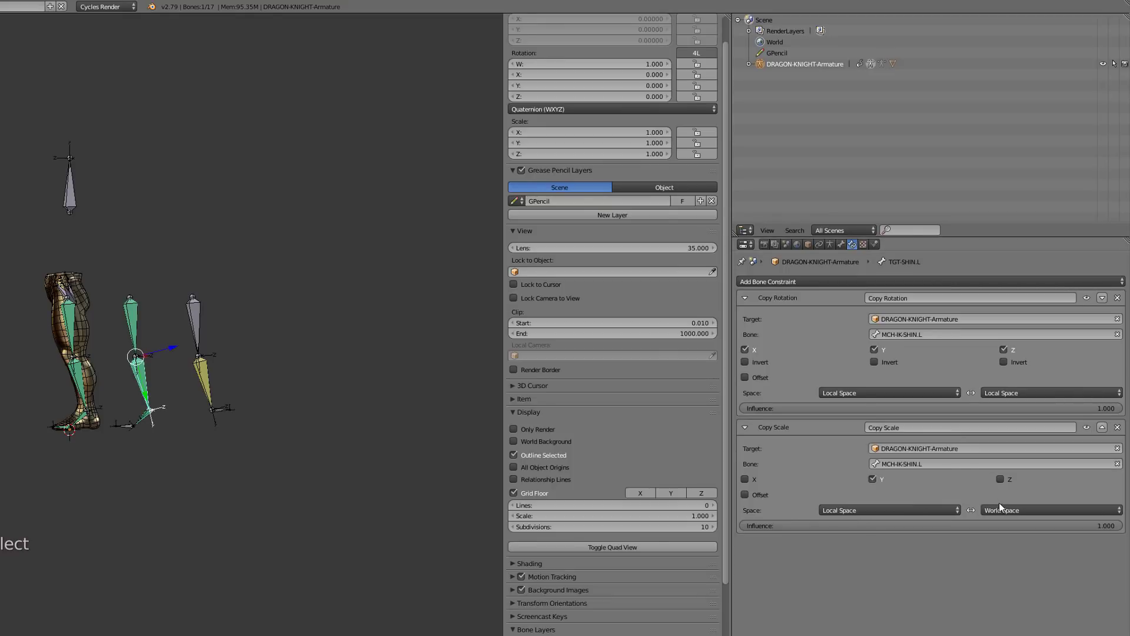
{"action": "left_click", "coordinate": [1000, 510]}
{"action": "left_click", "coordinate": [1000, 461]}
Add a driver to the Influence of TGT-SHIN.L's Copy Scale constraint.
{"action": "right_click", "coordinate": [863, 525]}
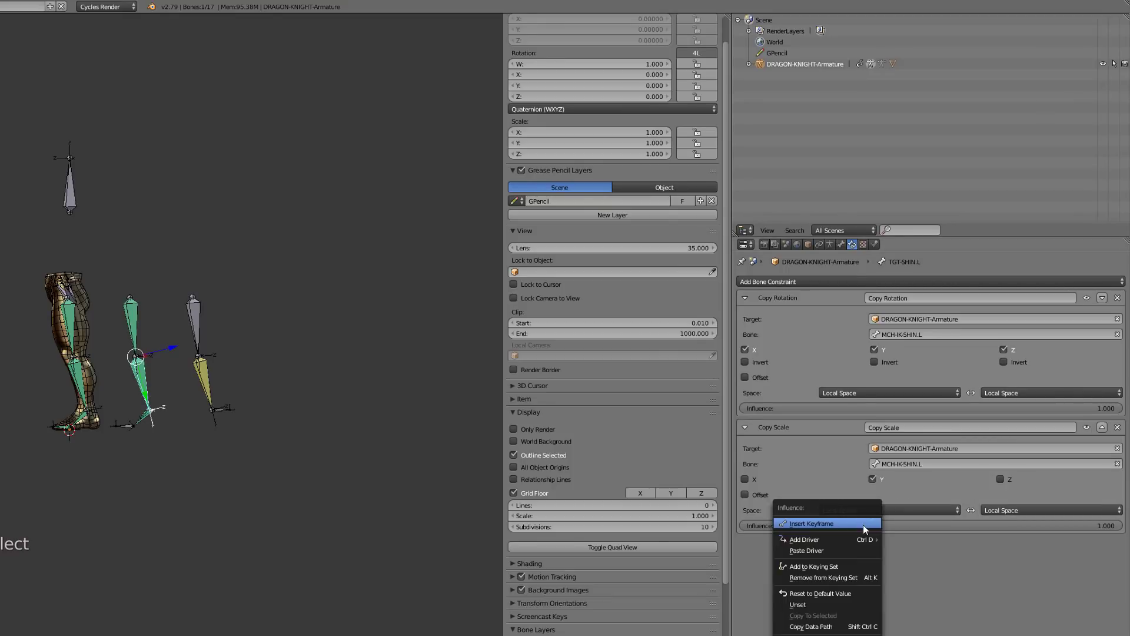
{"action": "mouse_move", "coordinate": [828, 537]}
{"action": "left_click", "coordinate": [931, 549]}
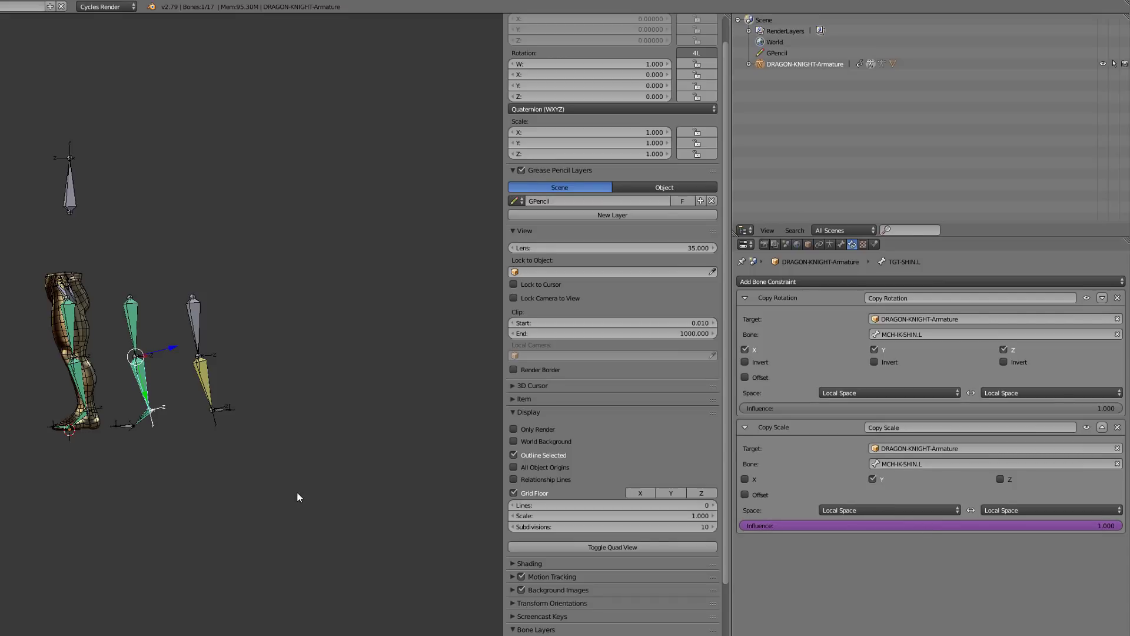
{"action": "scroll", "coordinate": [266, 464], "scroll_direction": "up", "scroll_amount": 3}
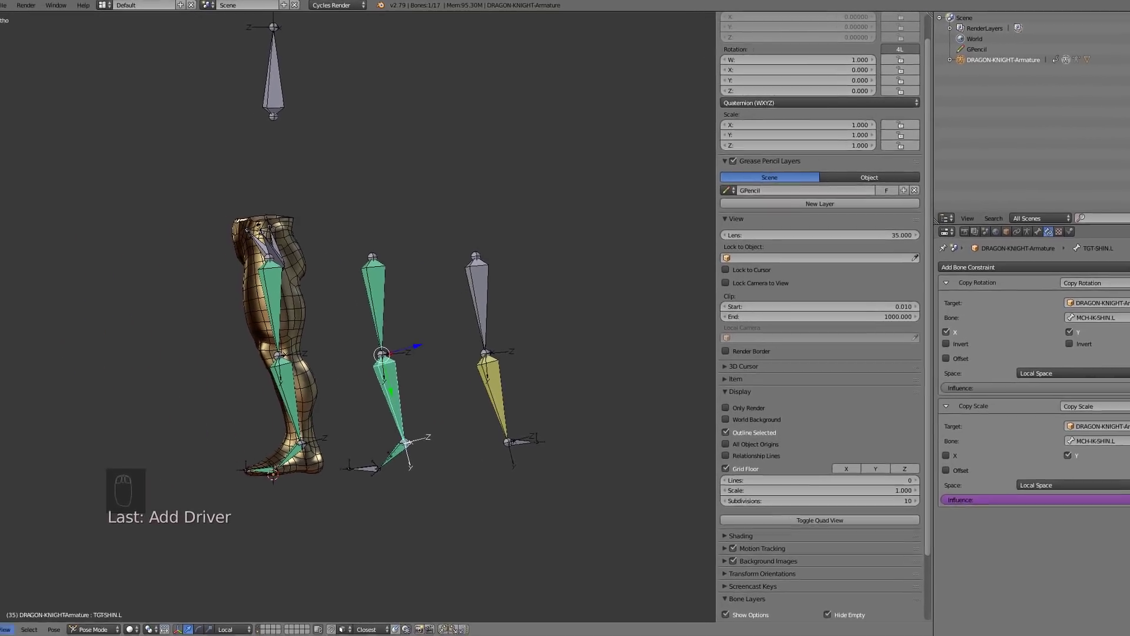
Switch the 3D View to the Graph Editor's drivers and set the TGT-SHIN.L influence driver's type to Averaged Value.
{"action": "left_click", "coordinate": [17, 625]}
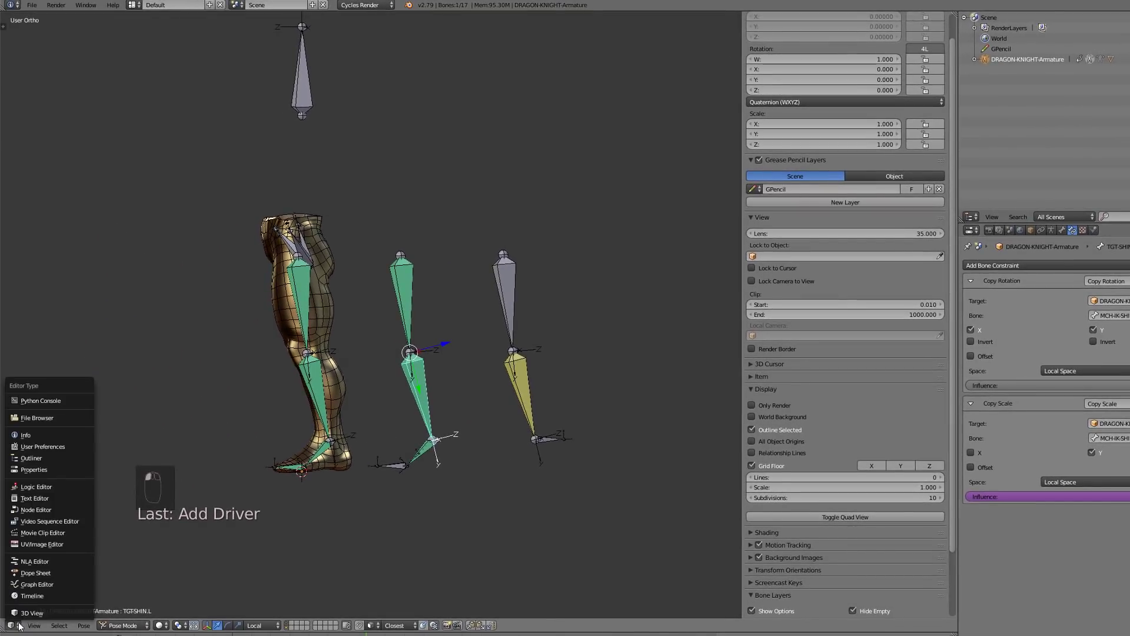
{"action": "left_click", "coordinate": [43, 584]}
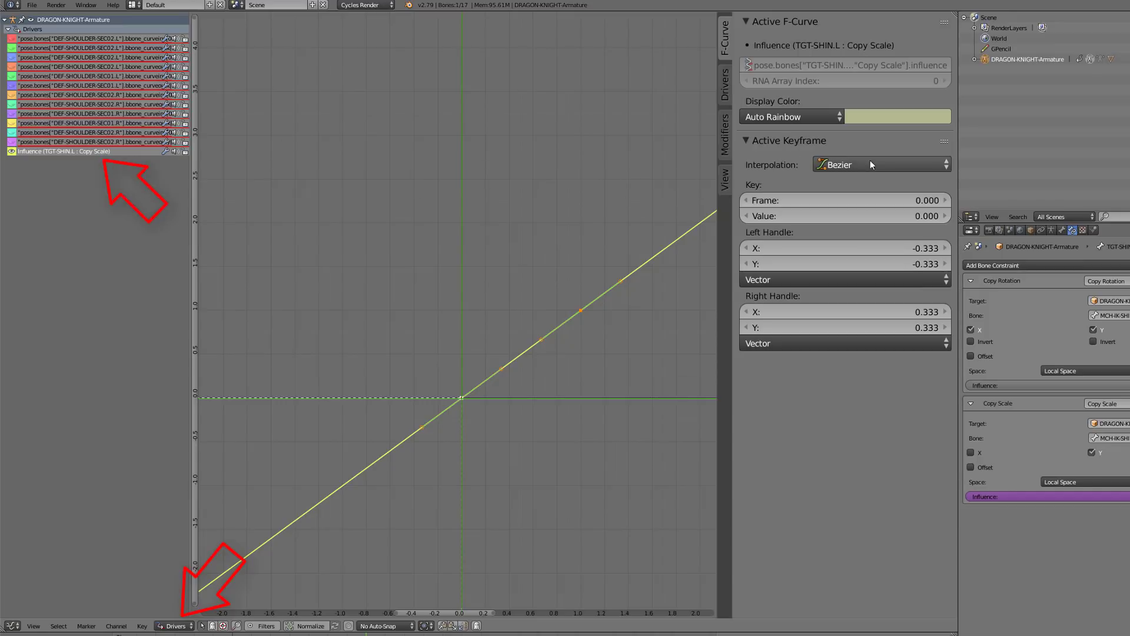
{"action": "left_click", "coordinate": [725, 94]}
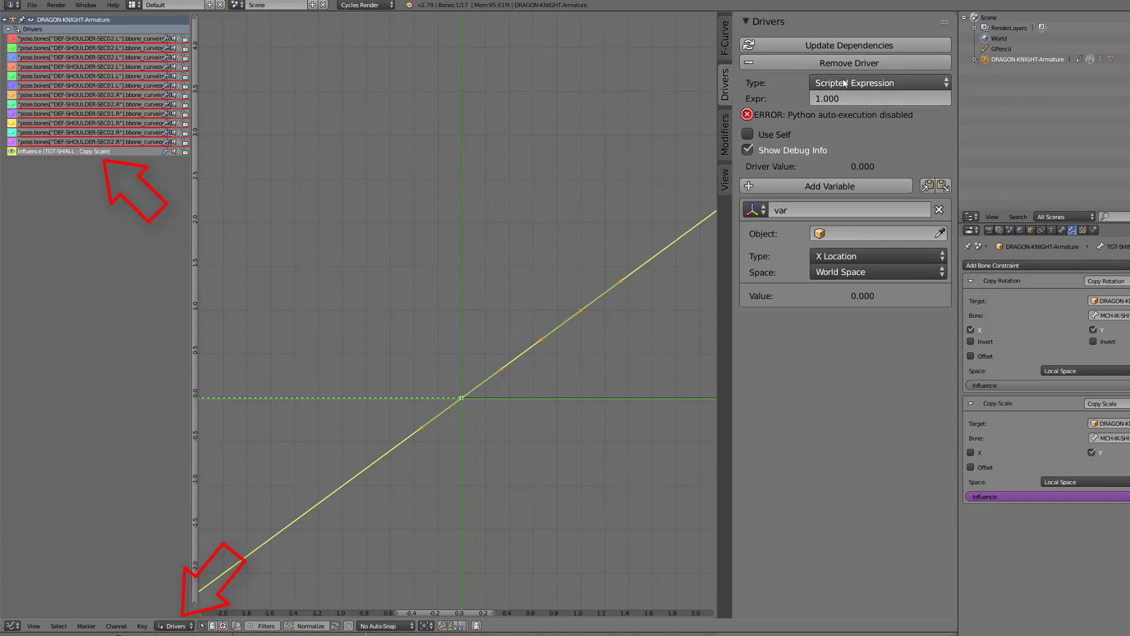
{"action": "left_click", "coordinate": [842, 81]}
{"action": "left_click", "coordinate": [836, 94]}
Make the driver variable a Single Property of DRAGON-KNIGHT-Armature using the copied IK-STRETCH.L path, and update its dependencies.
{"action": "left_click", "coordinate": [756, 178]}
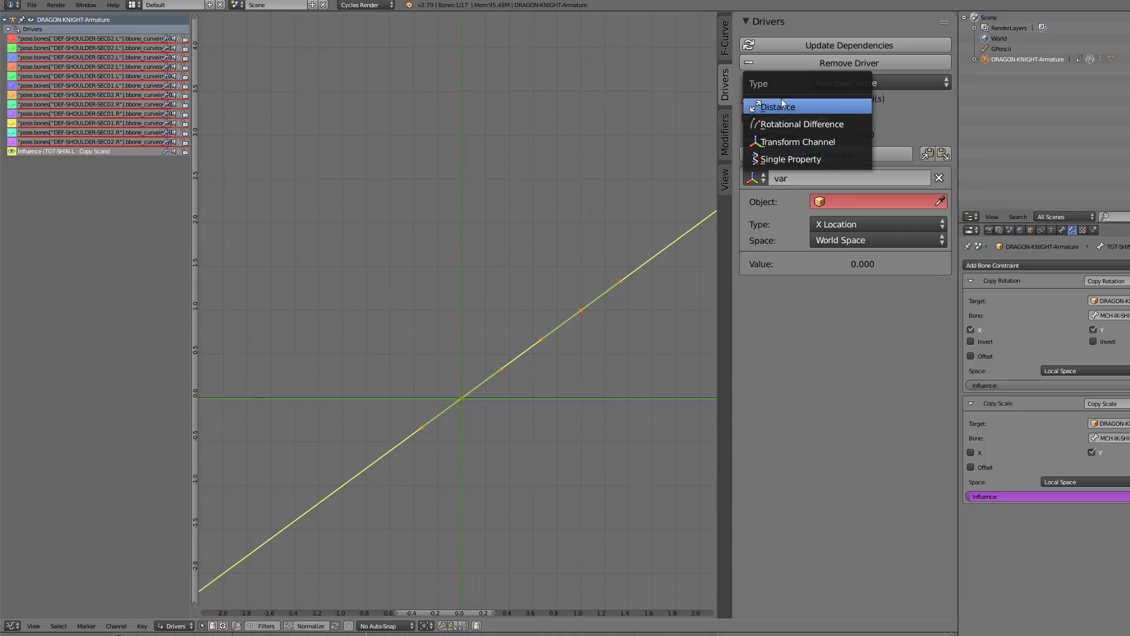
{"action": "left_click", "coordinate": [783, 159]}
{"action": "left_click", "coordinate": [876, 201]}
{"action": "left_click", "coordinate": [893, 239]}
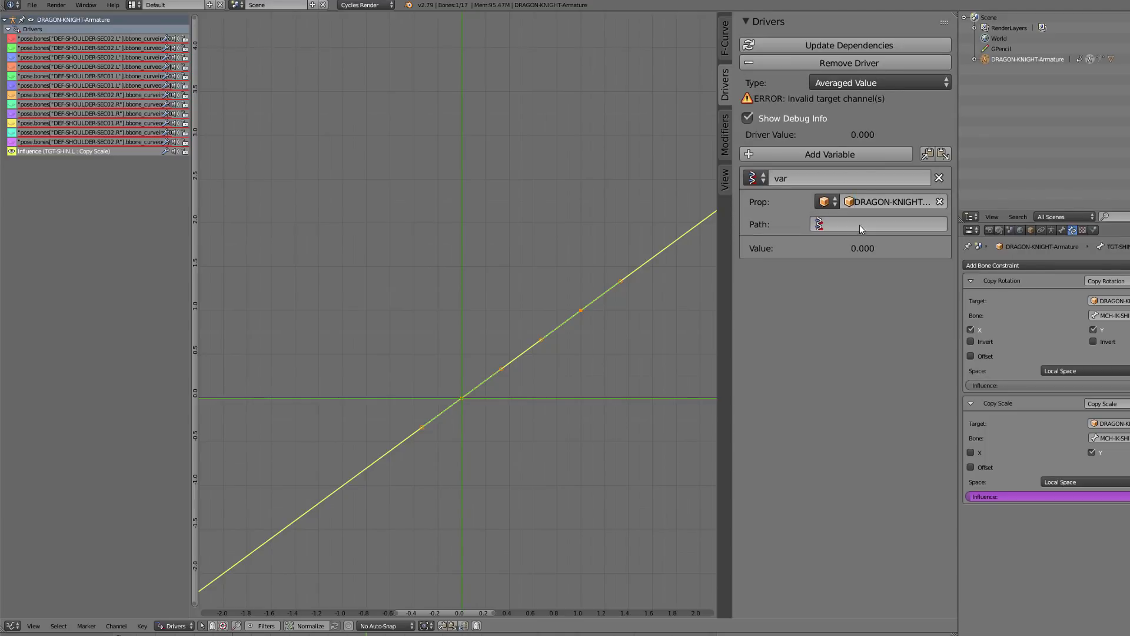
{"action": "left_click", "coordinate": [858, 224]}
{"action": "key", "text": "ctrl+v"}
{"action": "left_click", "coordinate": [851, 47]}
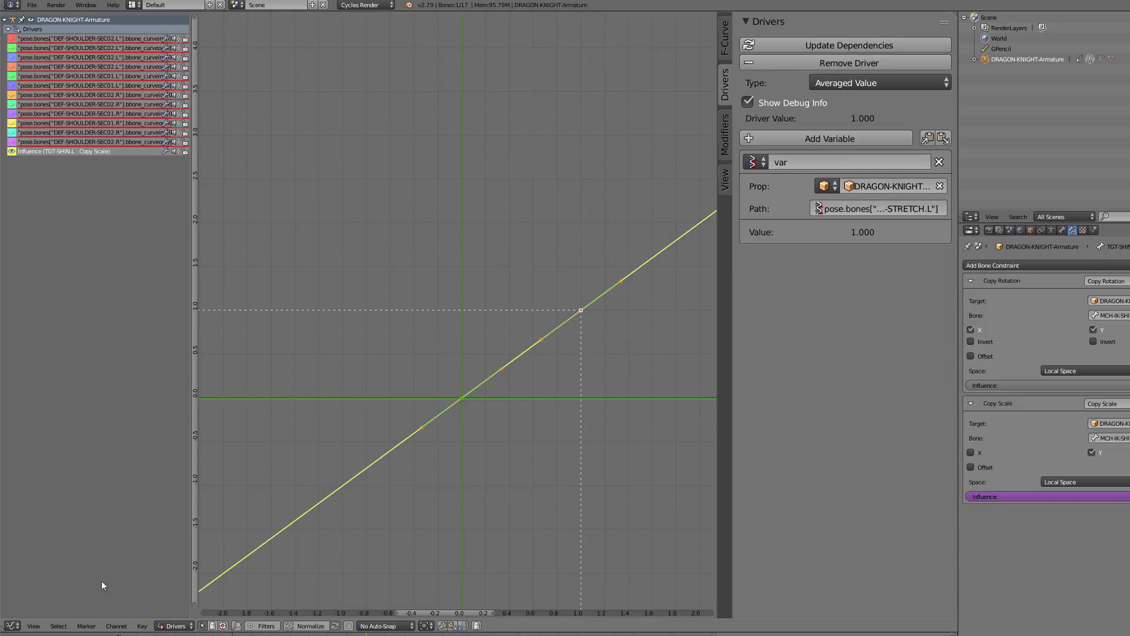
Return to the 3D View and copy the Influence driver of TGT-SHIN.L's Copy Scale constraint onto TGT-LEG.L's Copy Scale Influence.
{"action": "left_click", "coordinate": [12, 626]}
{"action": "left_click", "coordinate": [23, 615]}
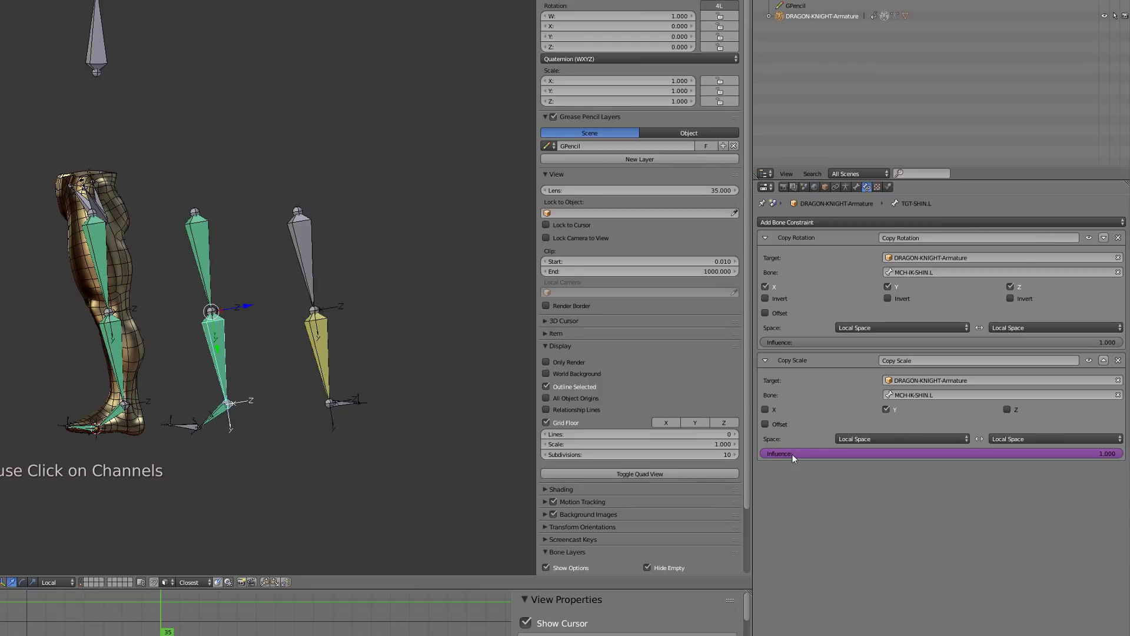
{"action": "right_click", "coordinate": [792, 454]}
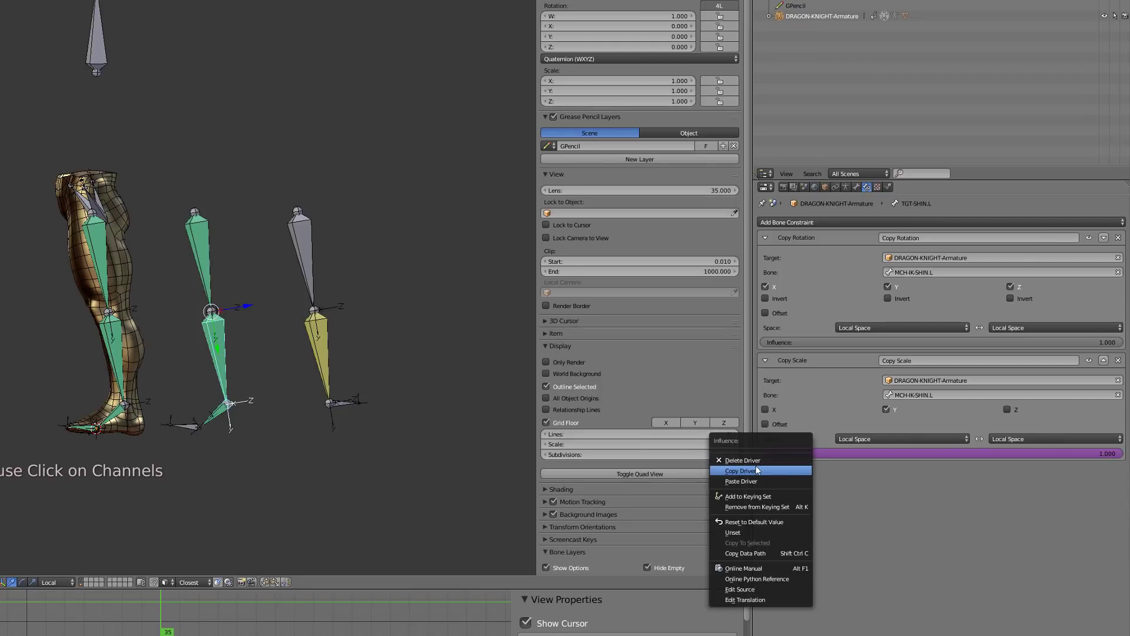
{"action": "left_click", "coordinate": [716, 465]}
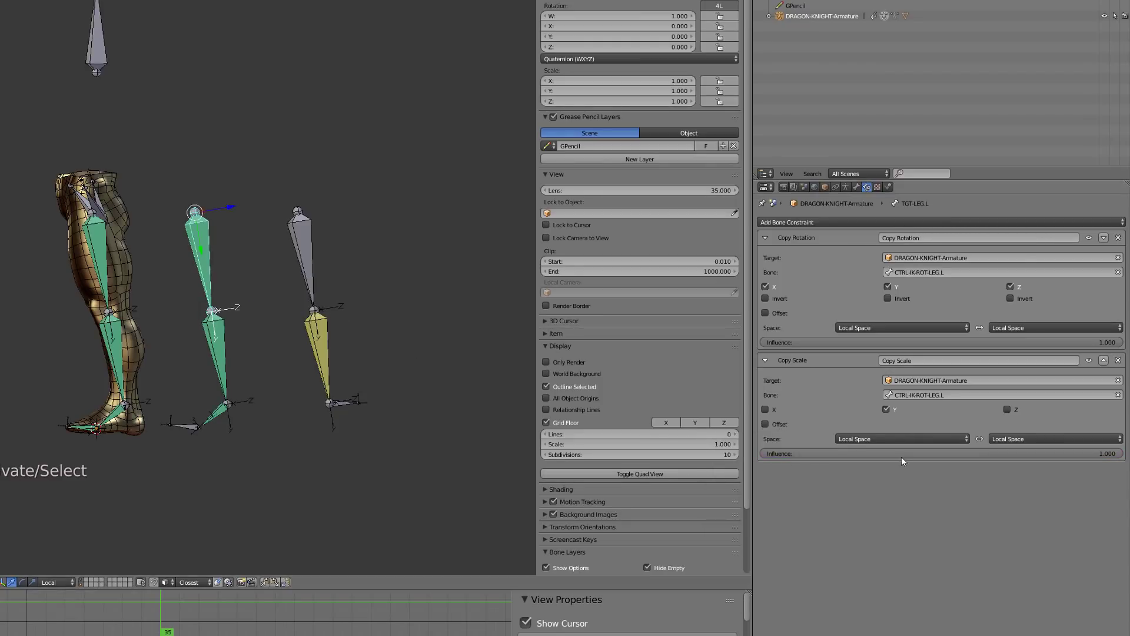
{"action": "right_click", "coordinate": [885, 453]}
{"action": "left_click", "coordinate": [873, 482]}
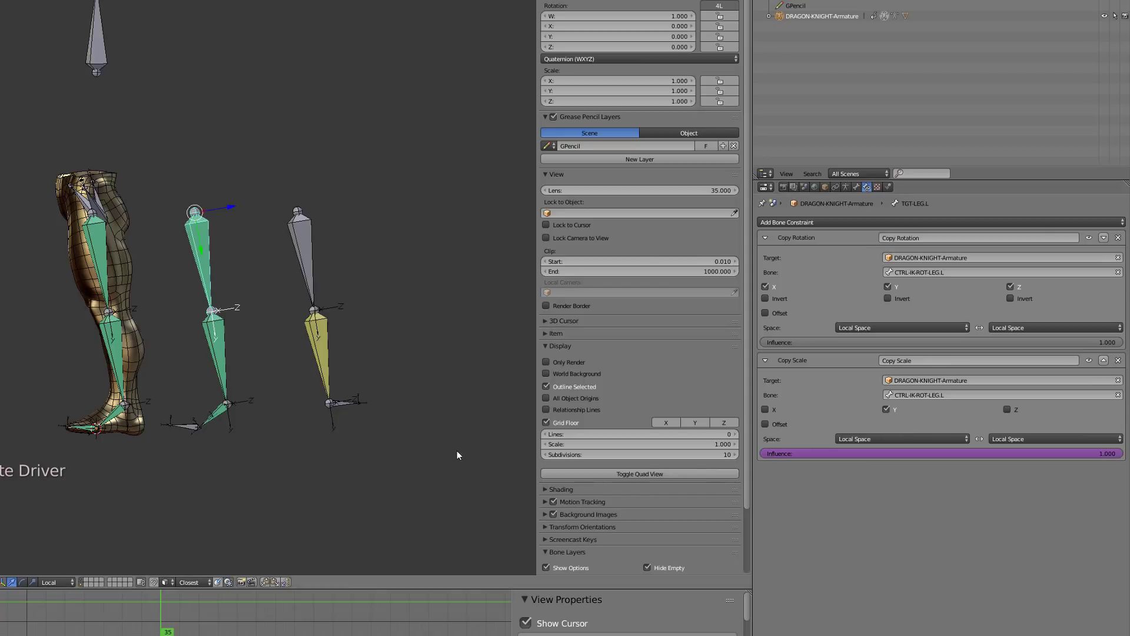
Lower CTRL-IK-LEG.L to extend the leg, and set the PROPERTIES bone's IK-STRETCH.L value to 0.
{"action": "right_click", "coordinate": [351, 411]}
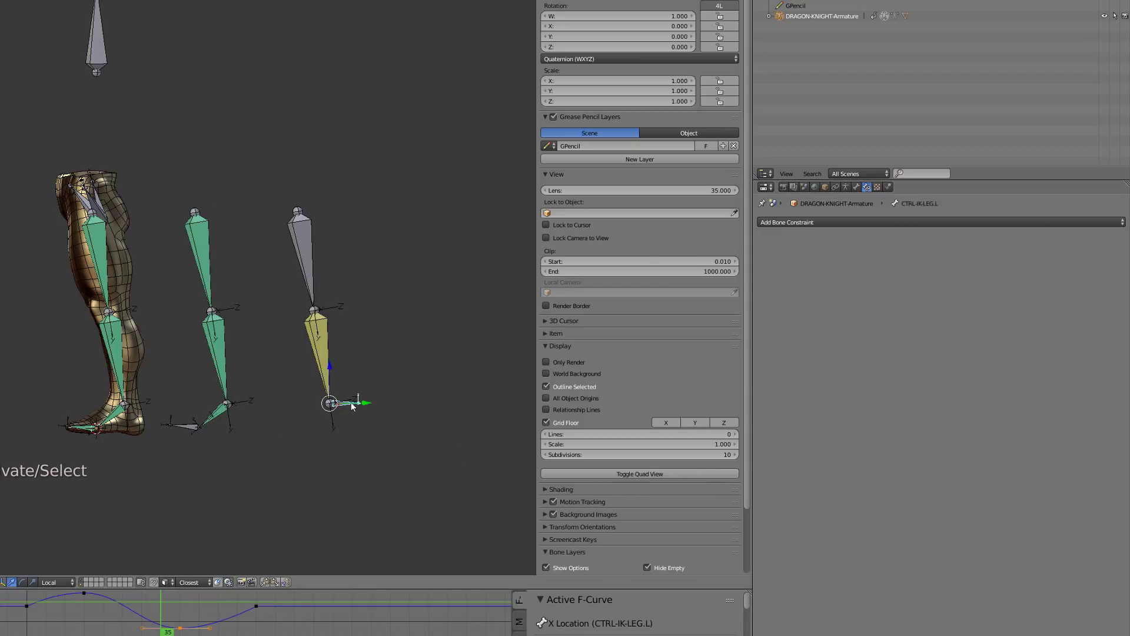
{"action": "key", "text": "g"}
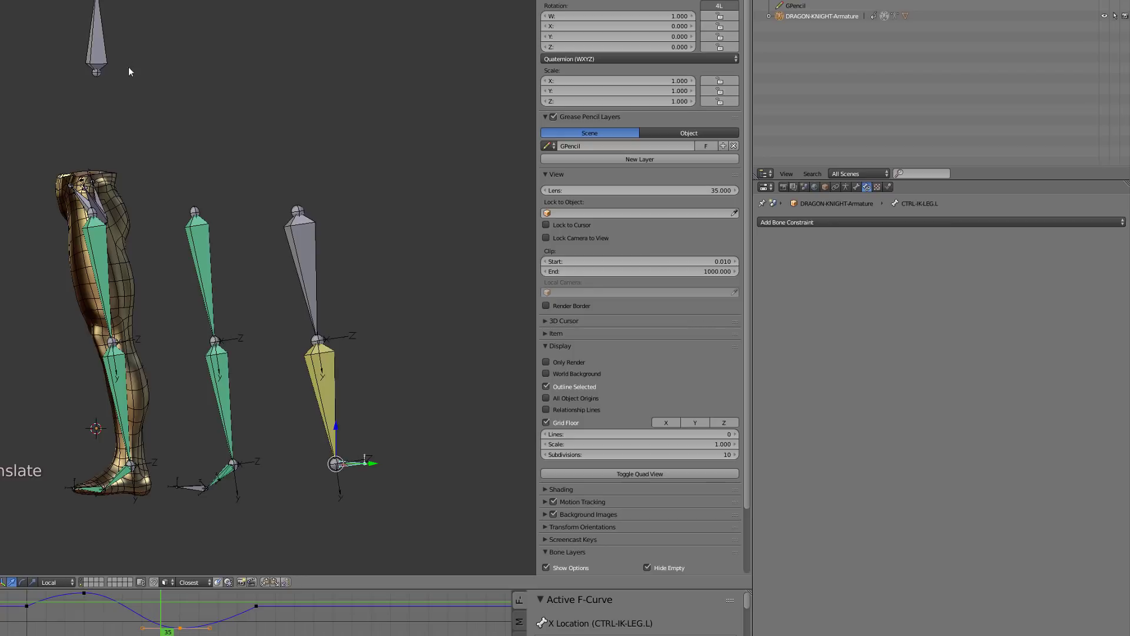
{"action": "left_click", "coordinate": [857, 188]}
{"action": "left_click_drag", "start_coordinate": [976, 457], "coordinate": [847, 457]}
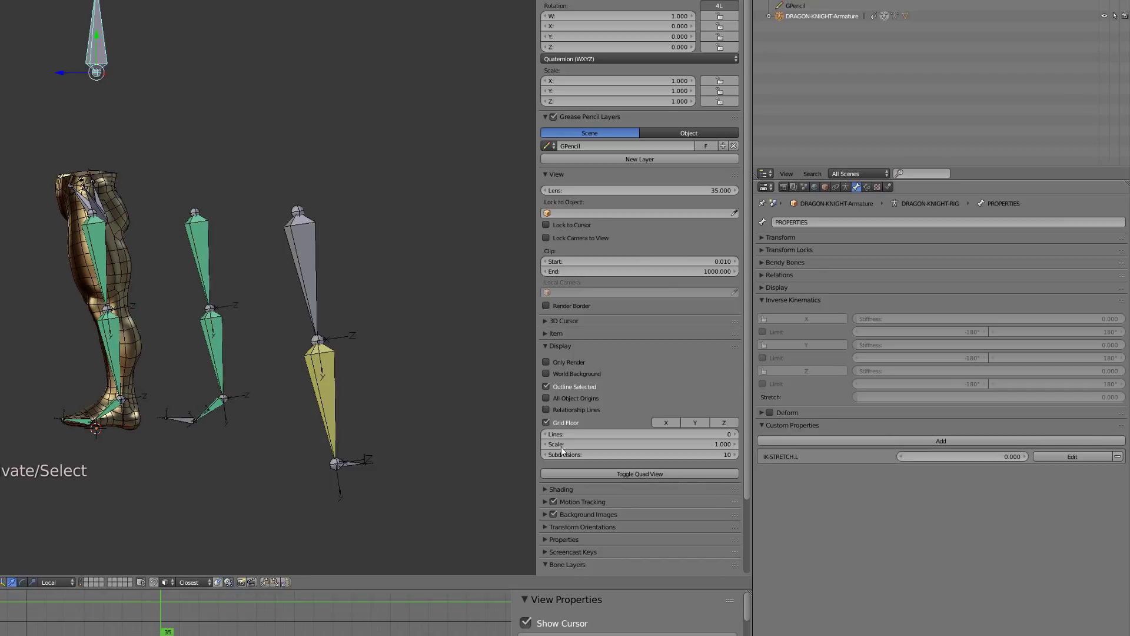
Play the leg animation and view it with textured shading and Only Render to check the motion without stretch.
{"action": "key", "text": "alt+a"}
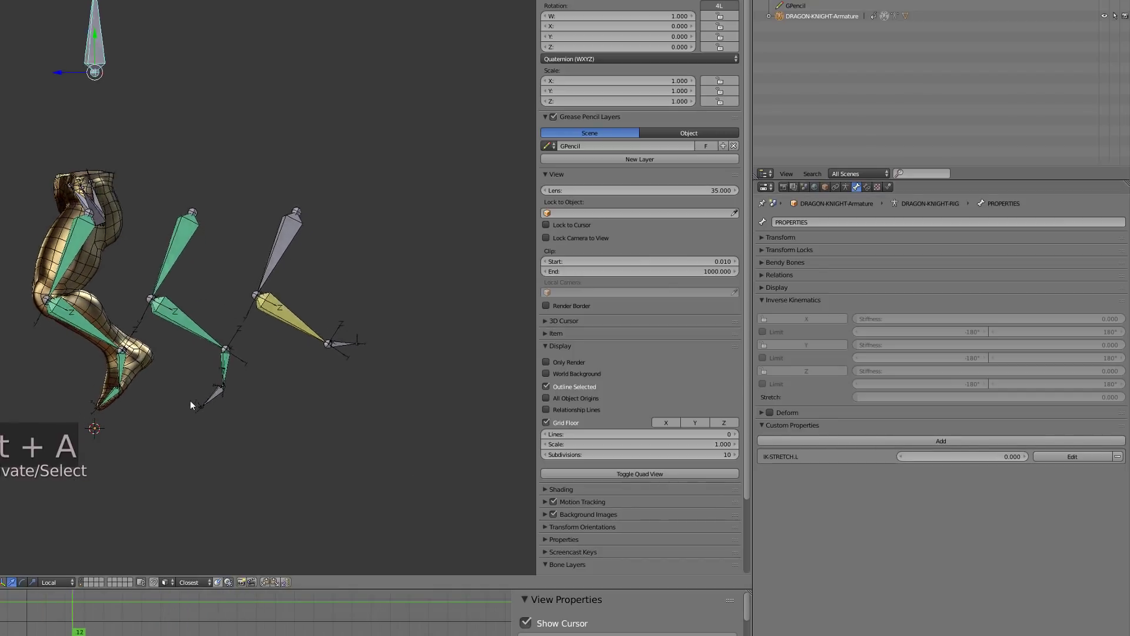
{"action": "middle_click_drag", "start_coordinate": [157, 405], "coordinate": [287, 372], "text": "shift"}
{"action": "scroll", "coordinate": [287, 373], "scroll_direction": "up", "scroll_amount": 2}
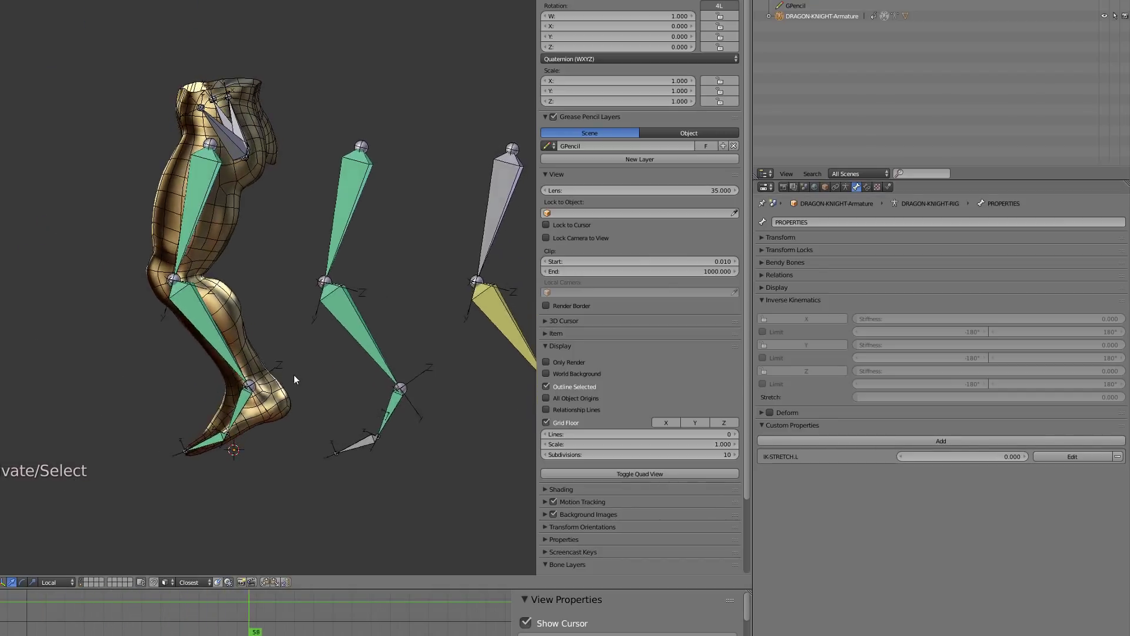
{"action": "key", "text": "alt+z"}
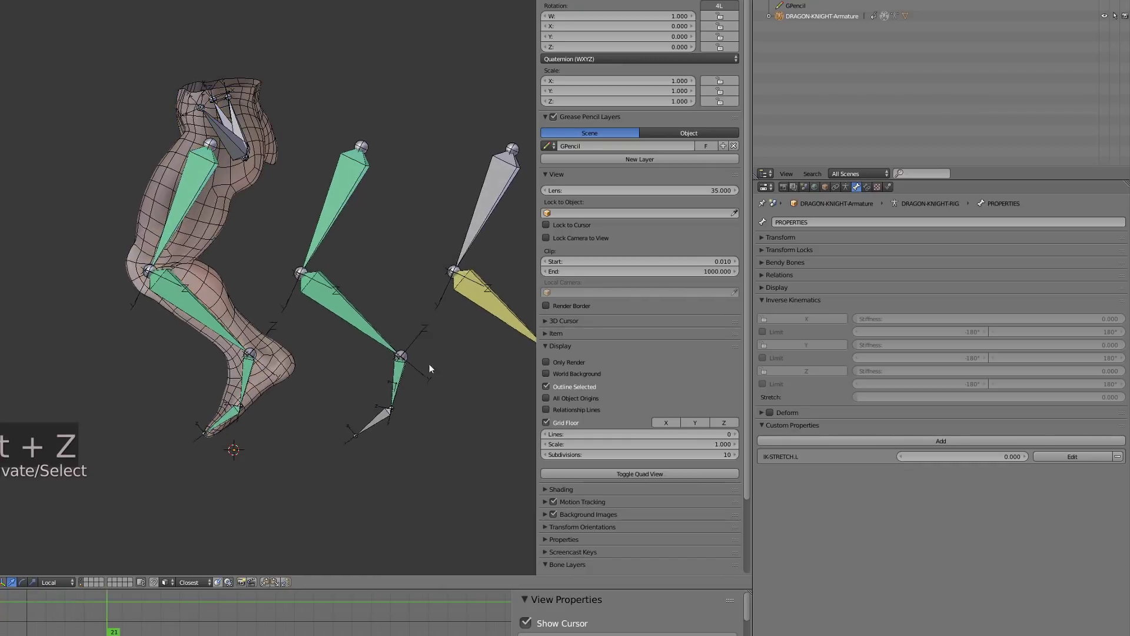
{"action": "left_click", "coordinate": [546, 362]}
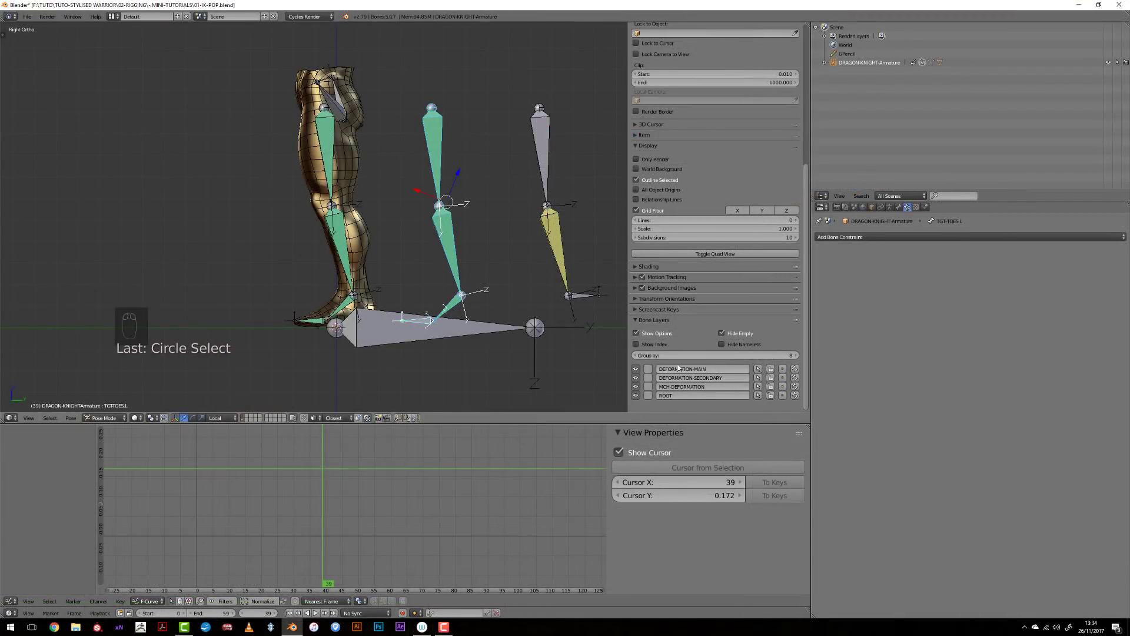
Put the TGT and IK mechanism bones on the MCH-DEFORMATION layer and hide it, and assign the two IK controls to a layer named CTRL.
{"action": "right_click", "coordinate": [555, 273]}
{"action": "middle_click_drag", "start_coordinate": [555, 273], "coordinate": [532, 271], "text": "shift"}
{"action": "left_click", "coordinate": [635, 386]}
{"action": "right_click", "coordinate": [521, 174]}
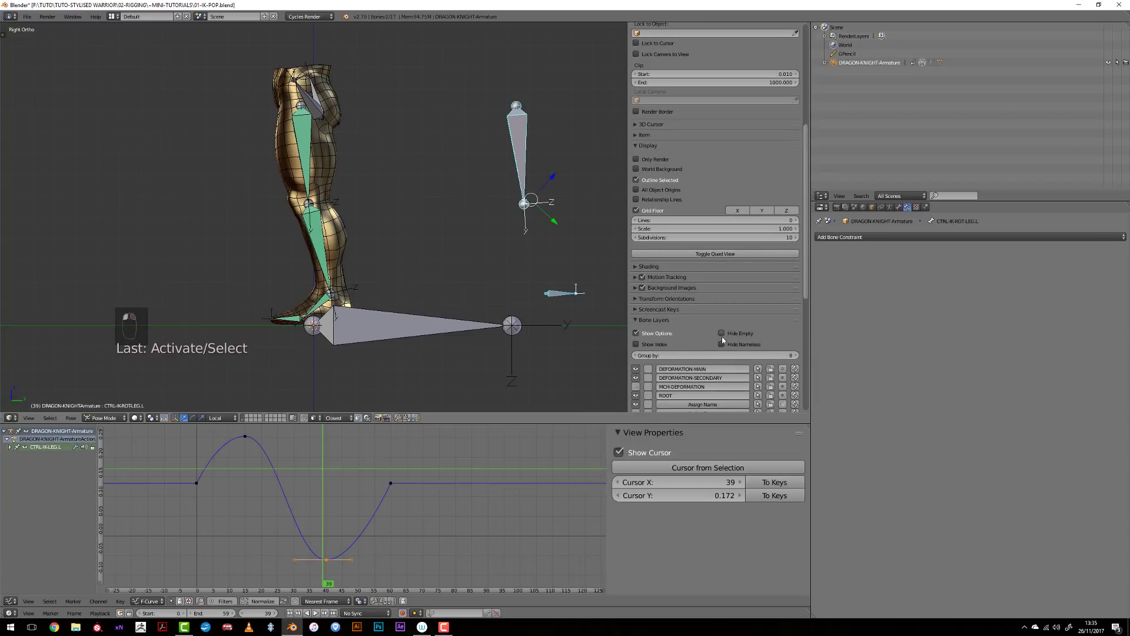
{"action": "scroll", "coordinate": [721, 341], "scroll_direction": "down", "scroll_amount": 3}
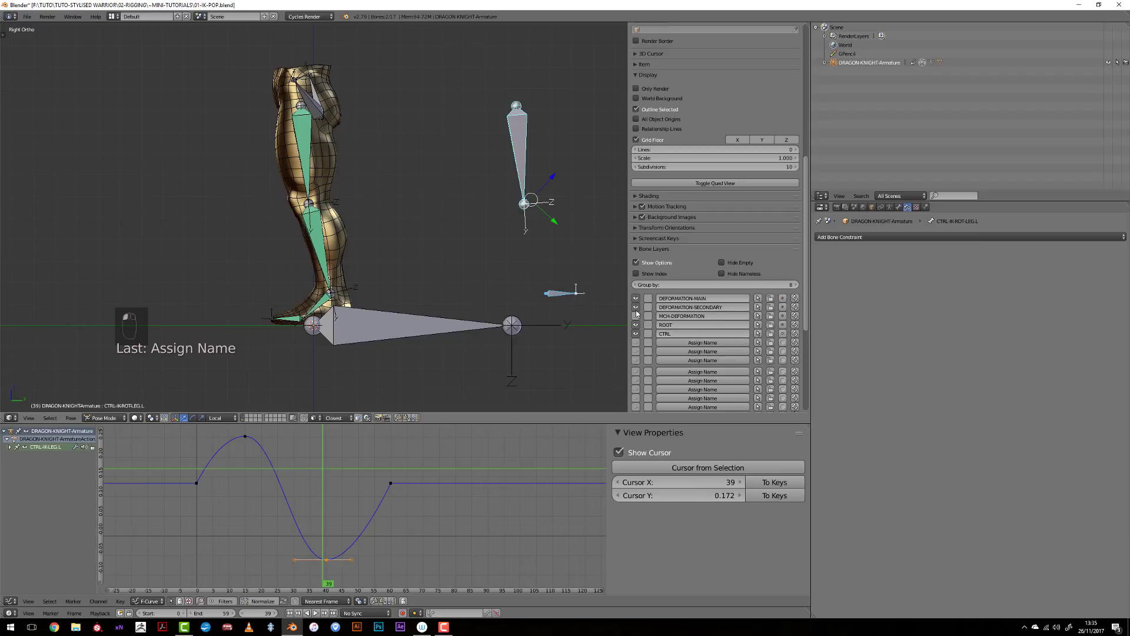
In Edit Mode, hide the ROOT bone and move the TGT leg chain along the Y axis onto the deformation leg bones.
{"action": "key", "text": "a"}
{"action": "key", "text": "Tab"}
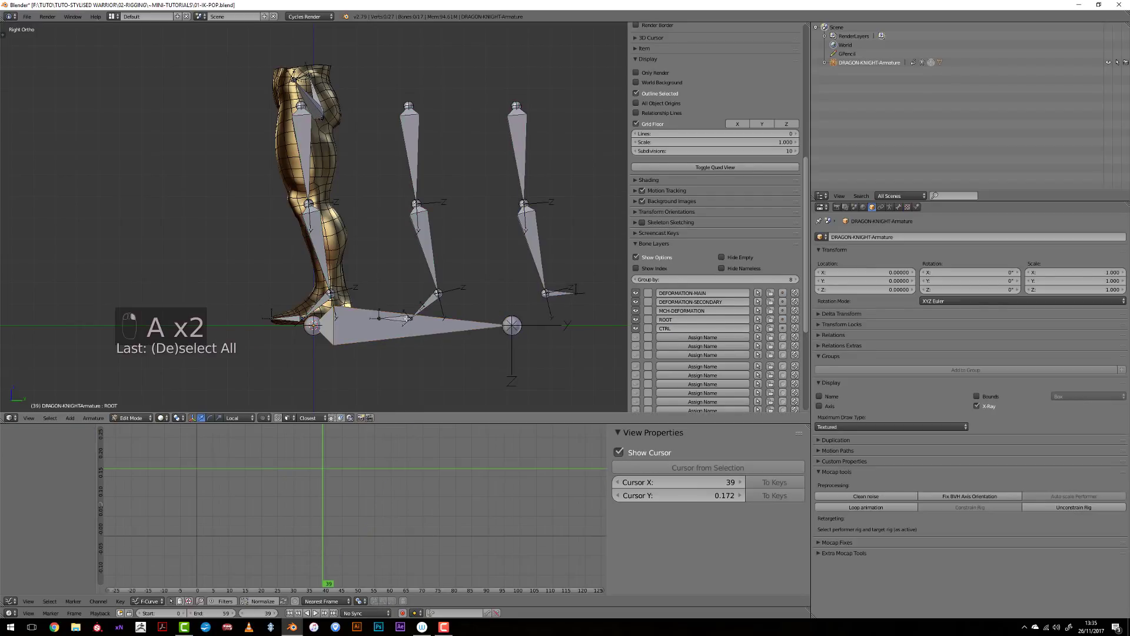
{"action": "key", "text": "h"}
{"action": "key", "text": "c"}
{"action": "key", "text": "z"}
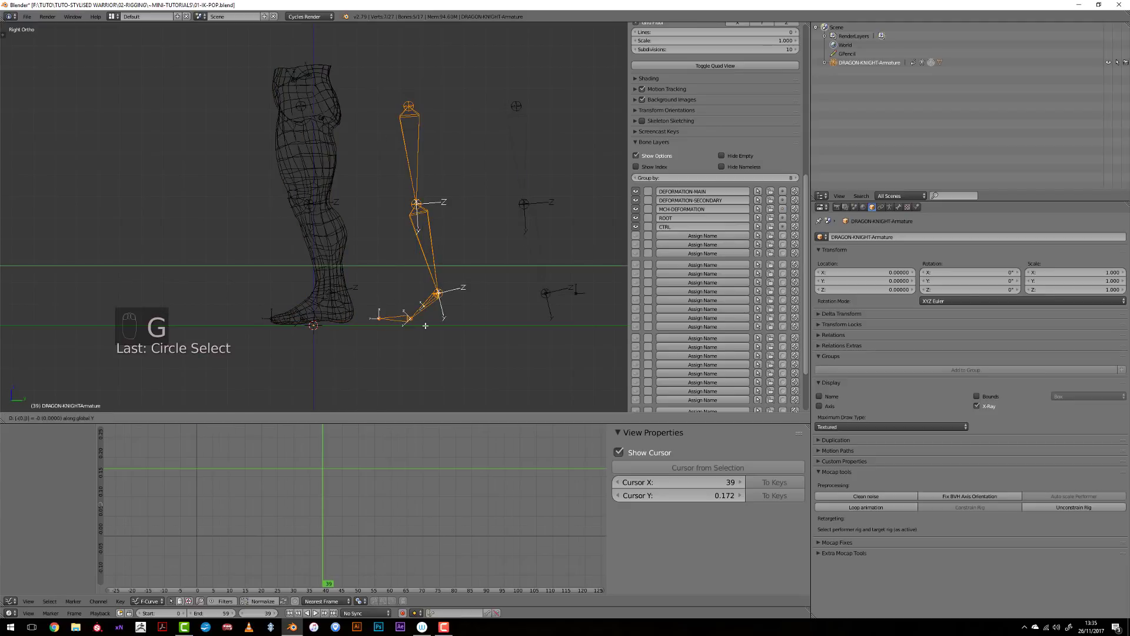
Select the whole IK leg chain, align it with the leg mesh along the Y axis, and return to Pose Mode.
{"action": "key", "text": "a"}
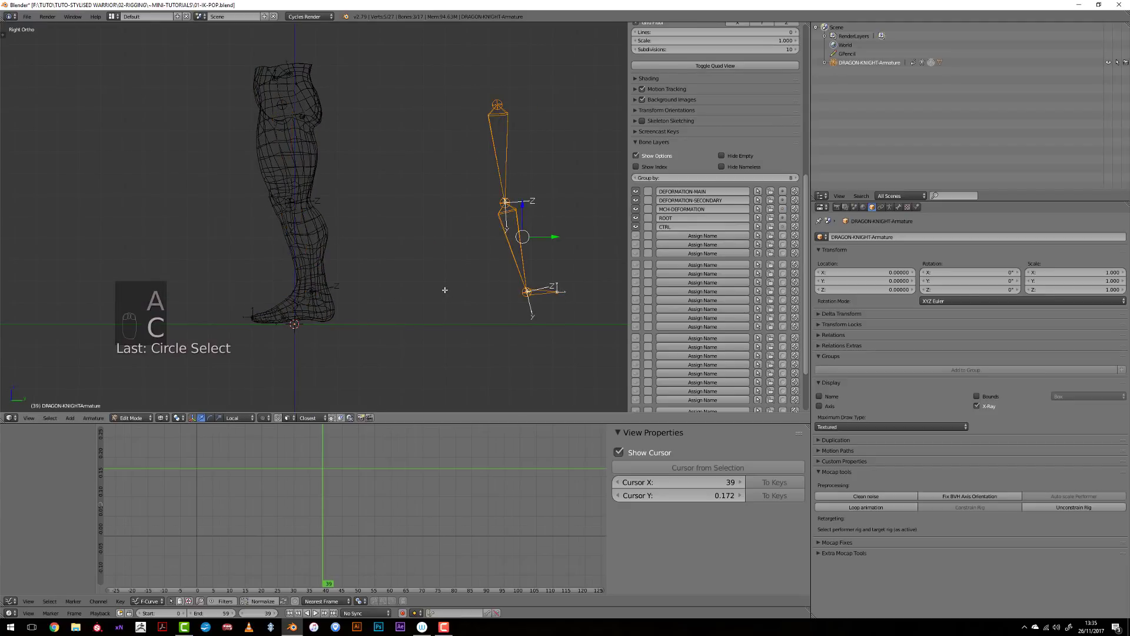
{"action": "left_click", "coordinate": [445, 289]}
{"action": "key", "text": "Tab"}
{"action": "scroll", "coordinate": [426, 302], "scroll_direction": "up", "scroll_amount": 2}
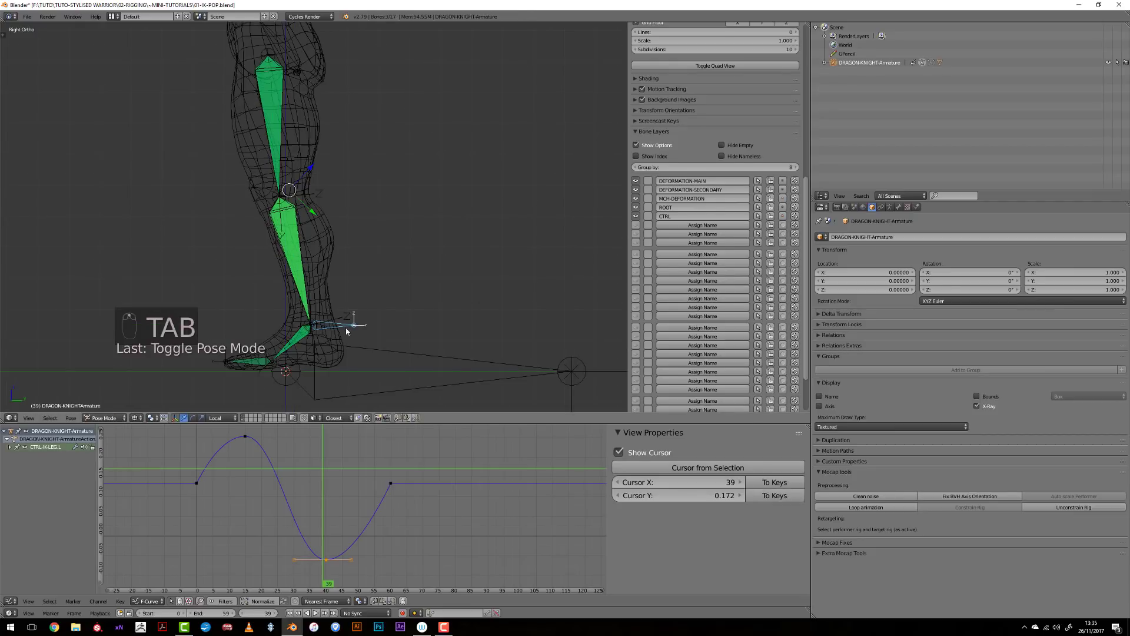
Show only the CTRL layer, switch to solid shading, and raise CTRL-IK-LEG.L to test the knee bend from the side.
{"action": "left_click", "coordinate": [635, 215]}
{"action": "right_click", "coordinate": [357, 330]}
{"action": "key", "text": "g"}
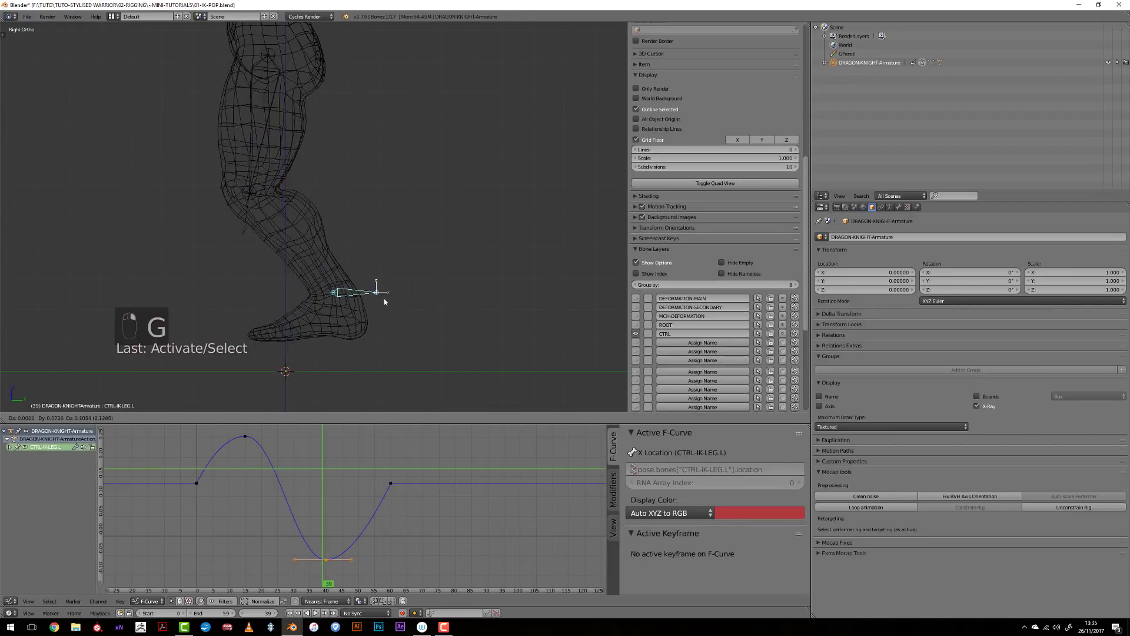
{"action": "left_click", "coordinate": [404, 241]}
{"action": "key", "text": "z"}
{"action": "key", "text": "g"}
{"action": "right_click", "coordinate": [395, 257]}
{"action": "key", "text": "g"}
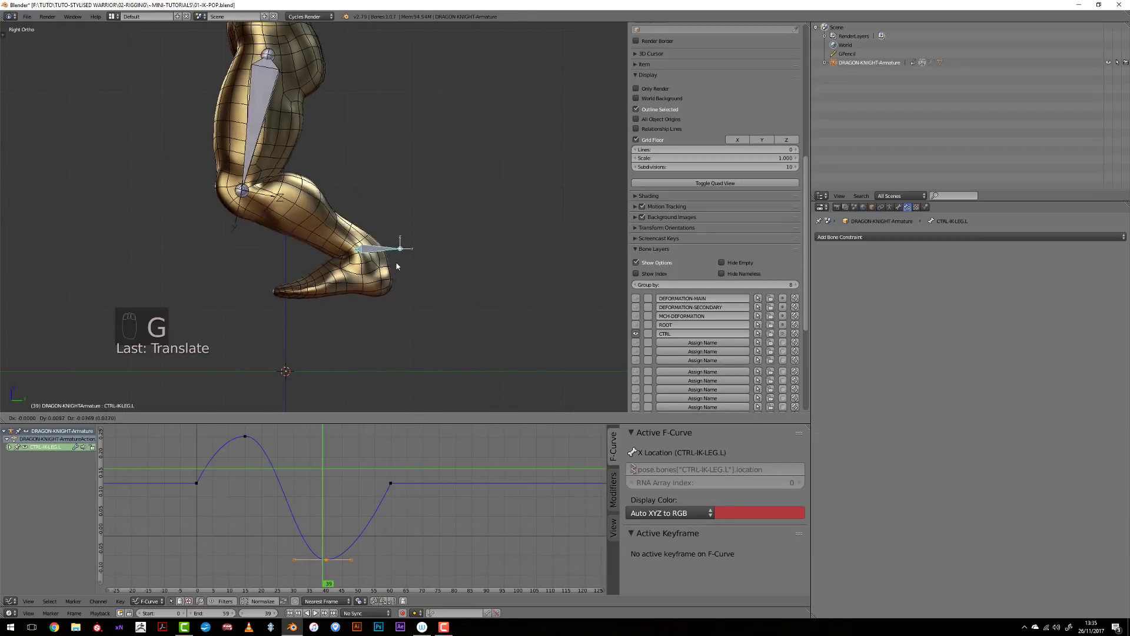
{"action": "left_click", "coordinate": [395, 315]}
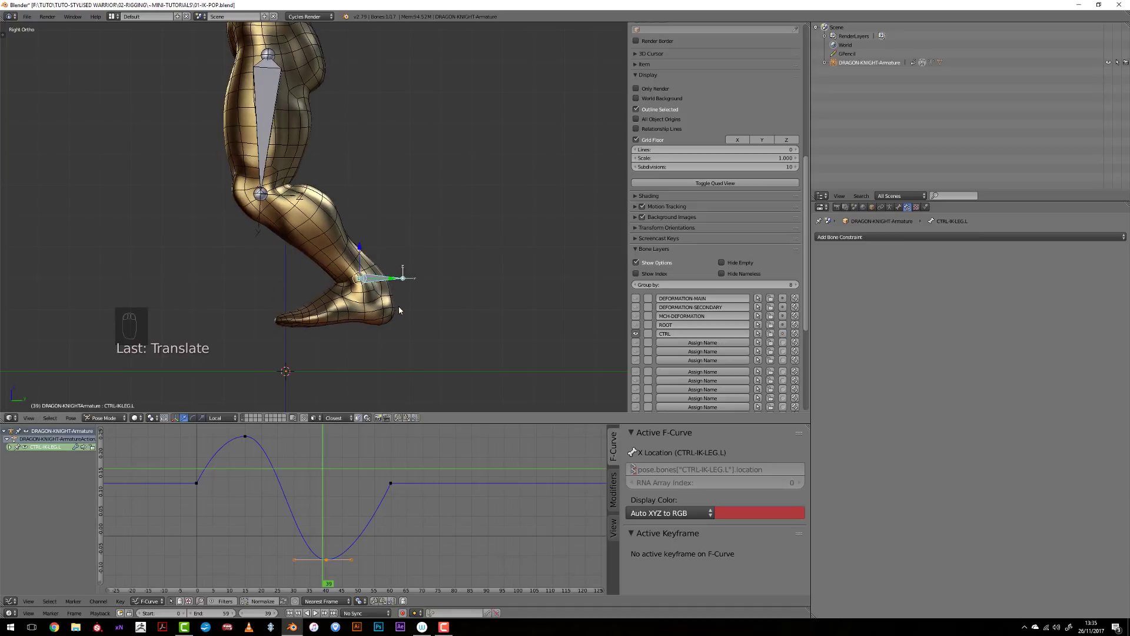
Move CTRL-IK-LEG.L up and out sideways in the front view to test the leg's reach.
{"action": "scroll", "coordinate": [306, 311], "scroll_direction": "down", "scroll_amount": 2}
{"action": "middle_click_drag", "start_coordinate": [253, 308], "coordinate": [341, 311]}
{"action": "key", "text": "KP_1"}
{"action": "key", "text": "g"}
{"action": "left_click", "coordinate": [474, 210]}
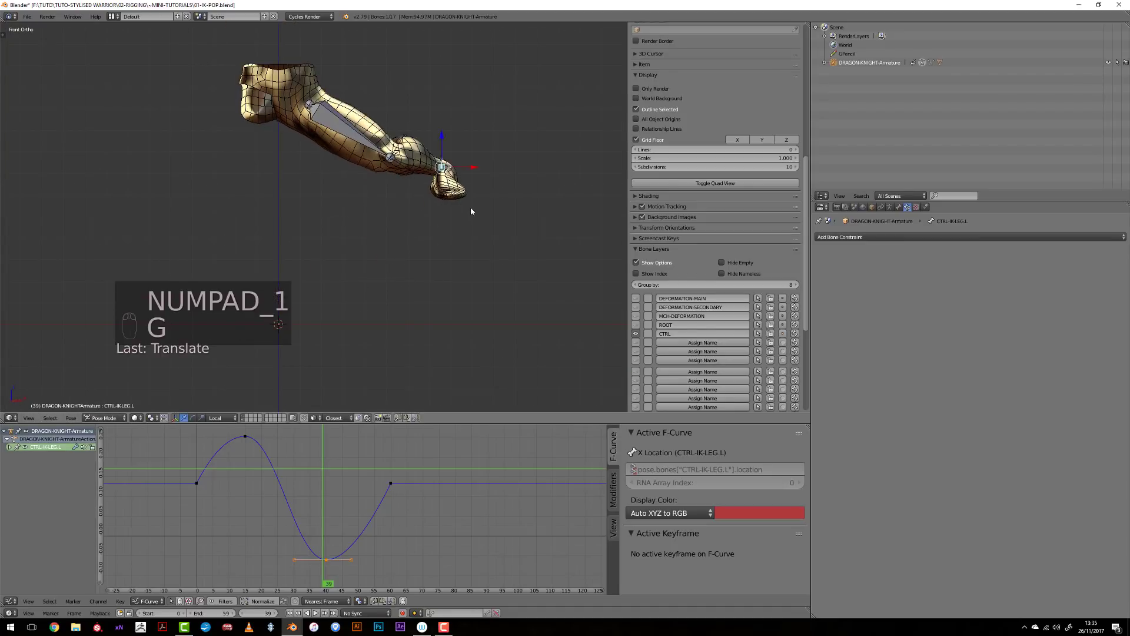
Try rotating CTRL-IK-ROT-LEG.L freely and around its local Z axis to swing the knee direction.
{"action": "right_click", "coordinate": [350, 129]}
{"action": "key", "text": "r"}
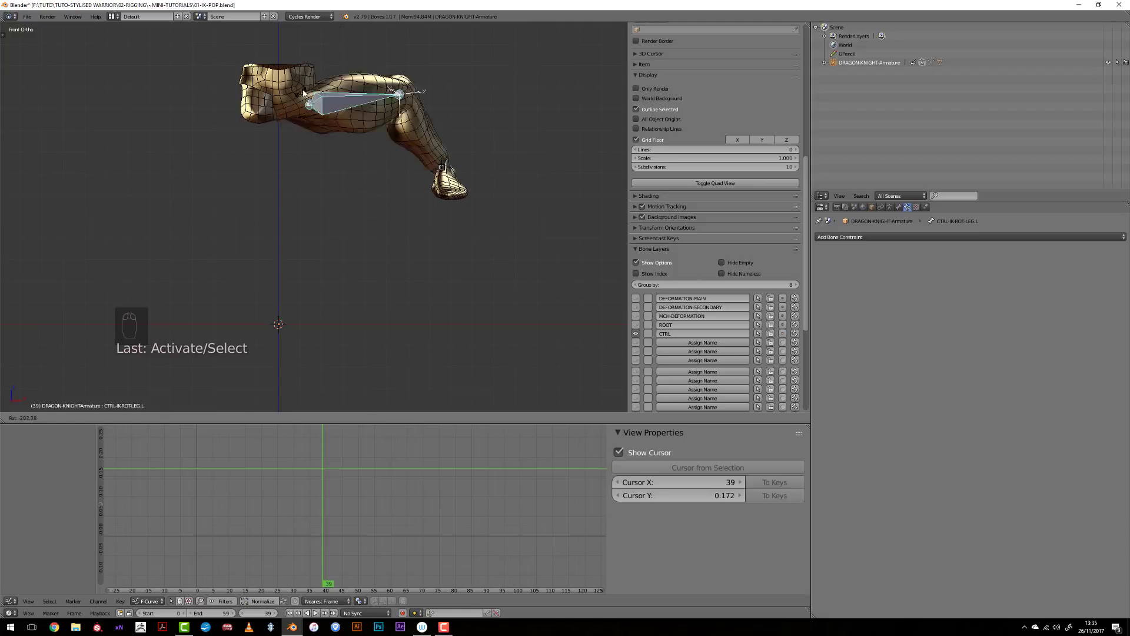
{"action": "right_click", "coordinate": [303, 93]}
{"action": "scroll", "coordinate": [380, 250], "scroll_direction": "down", "scroll_amount": 2}
{"action": "middle_click_drag", "start_coordinate": [381, 250], "coordinate": [384, 268]}
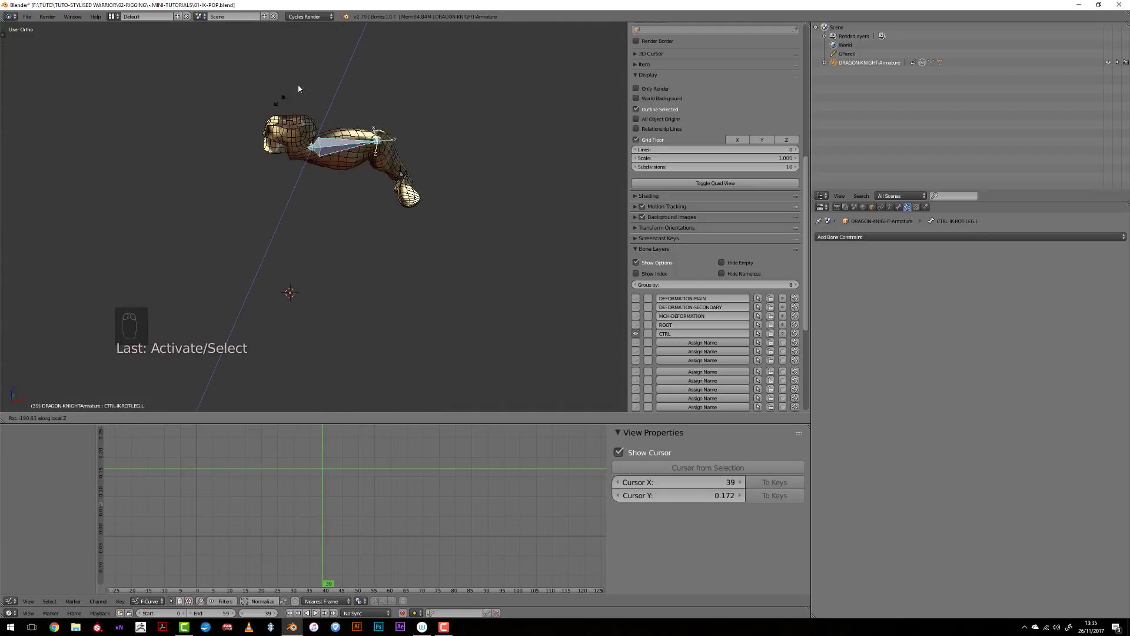
{"action": "key", "text": "Left"}
{"action": "middle_click_drag", "start_coordinate": [444, 199], "coordinate": [424, 177]}
{"action": "key", "text": "r"}
{"action": "right_click", "coordinate": [459, 220]}
Select CTRL-IK-LEG.L again and shift it slightly upward to test the foot placement.
{"action": "middle_click_drag", "start_coordinate": [459, 221], "coordinate": [312, 313]}
{"action": "right_click", "coordinate": [318, 305]}
{"action": "key", "text": "g"}
{"action": "left_click", "coordinate": [316, 272]}
{"action": "middle_click_drag", "start_coordinate": [315, 272], "coordinate": [294, 321]}
{"action": "left_click", "coordinate": [295, 317]}
Replay the animation of the aligned rig in textured shading with Only Render enabled.
{"action": "key", "text": "alt+a"}
{"action": "key", "text": "alt+z"}
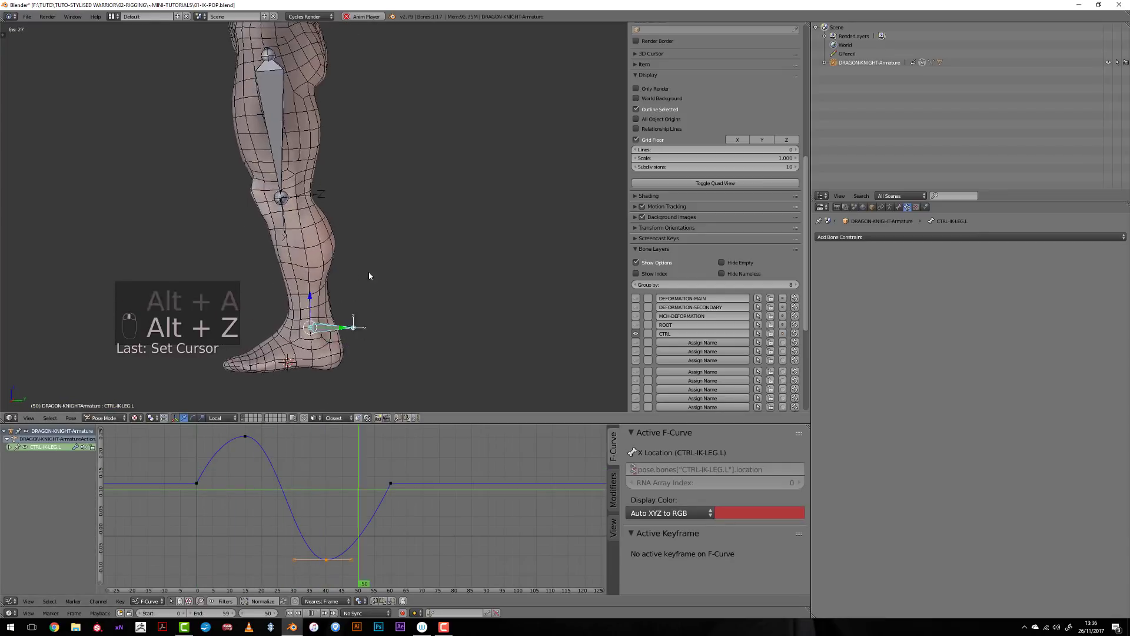
{"action": "left_click", "coordinate": [636, 89]}
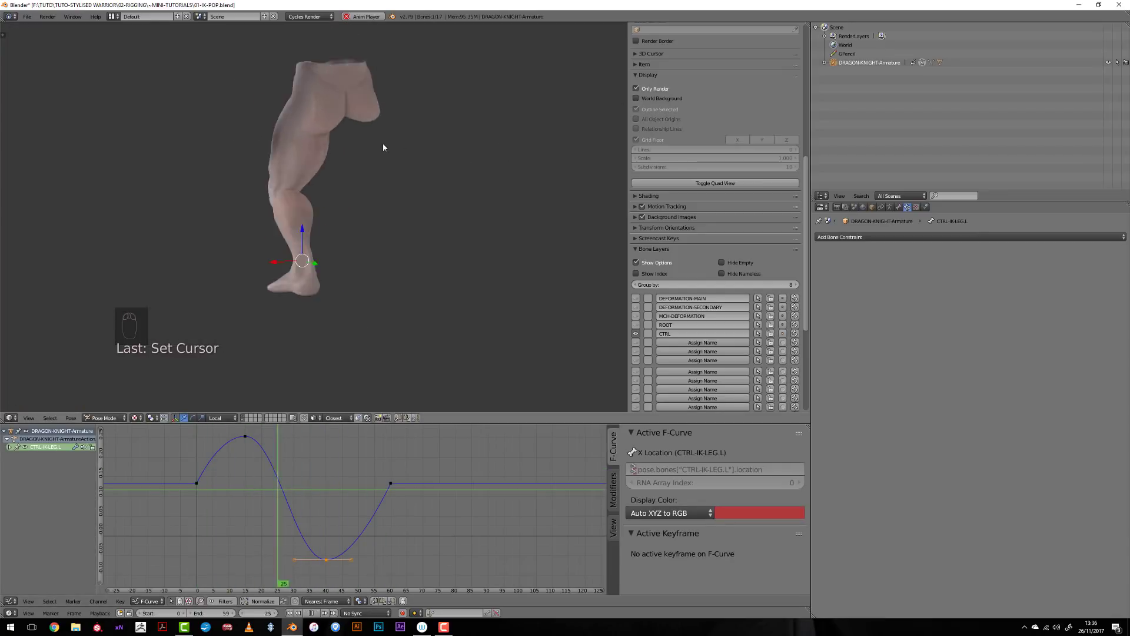